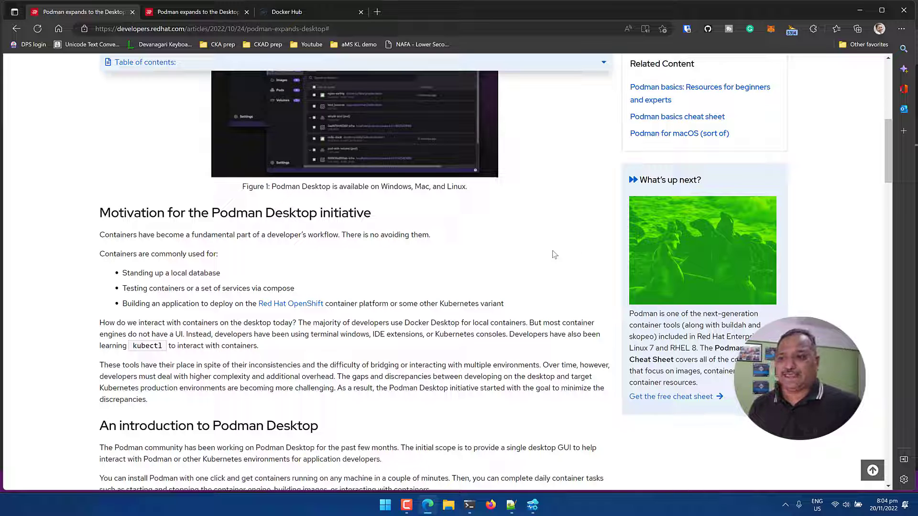
Read the Podman Desktop article's motivation, introduction and list of supported container, registry and volume functions.
scroll(552, 255, down, 1)
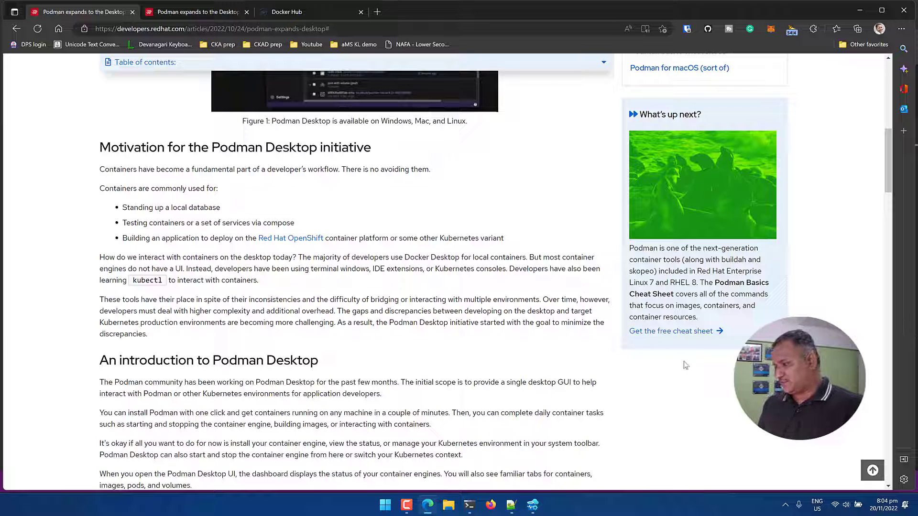
scroll(557, 375, down, 2)
scroll(507, 354, down, 5)
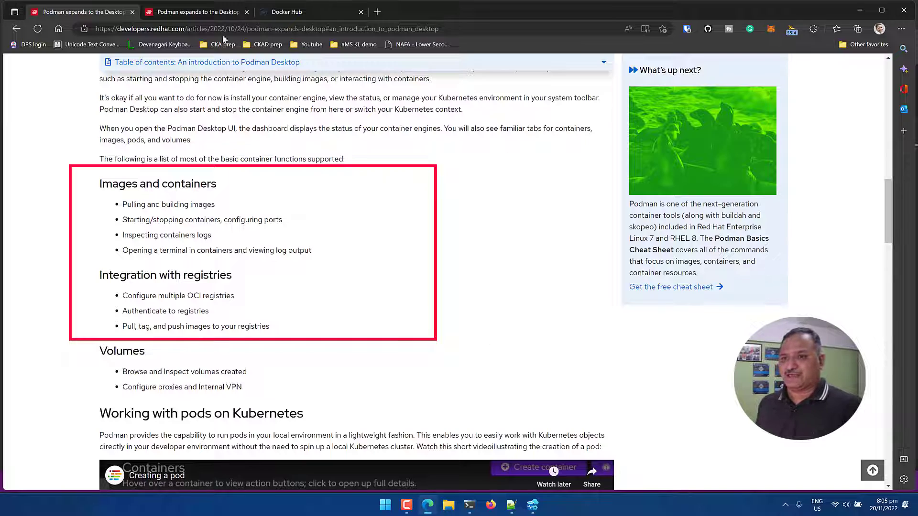
click(205, 11)
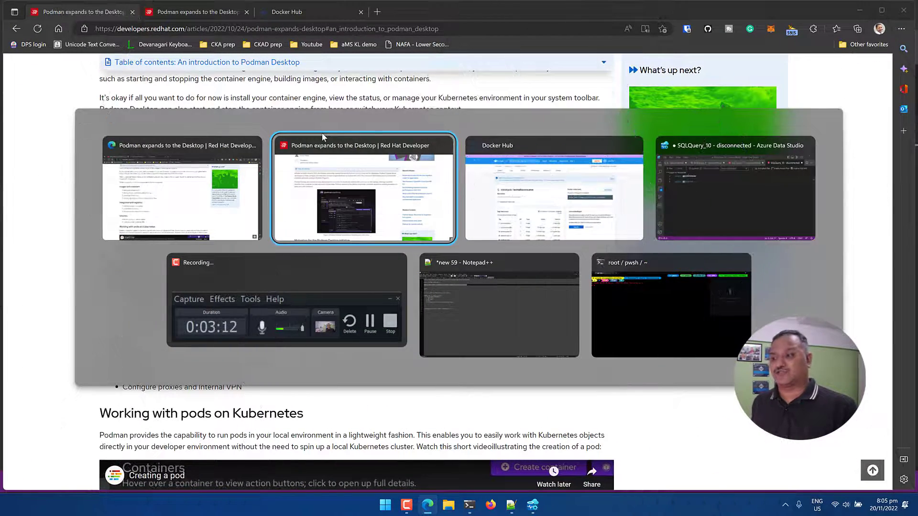
key(alt+Tab)
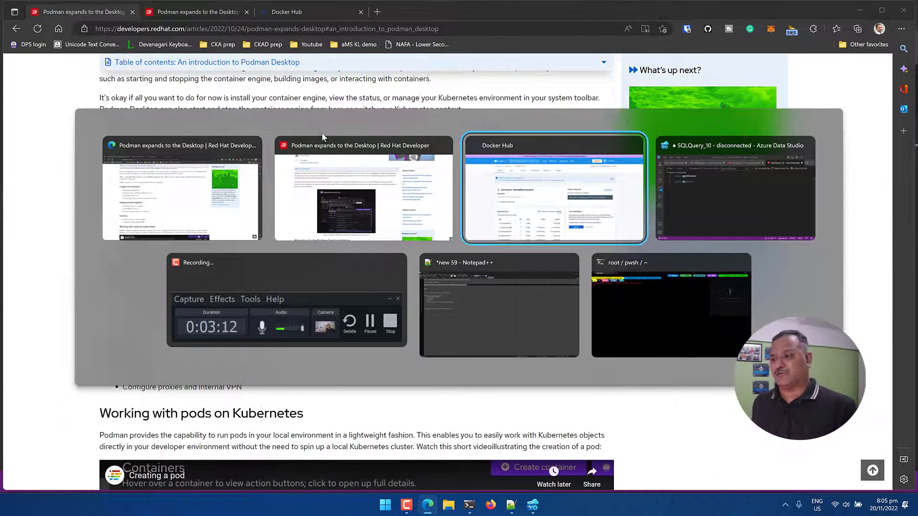
key(alt+Tab)
key(alt+Tab)
key(alt+Tab)
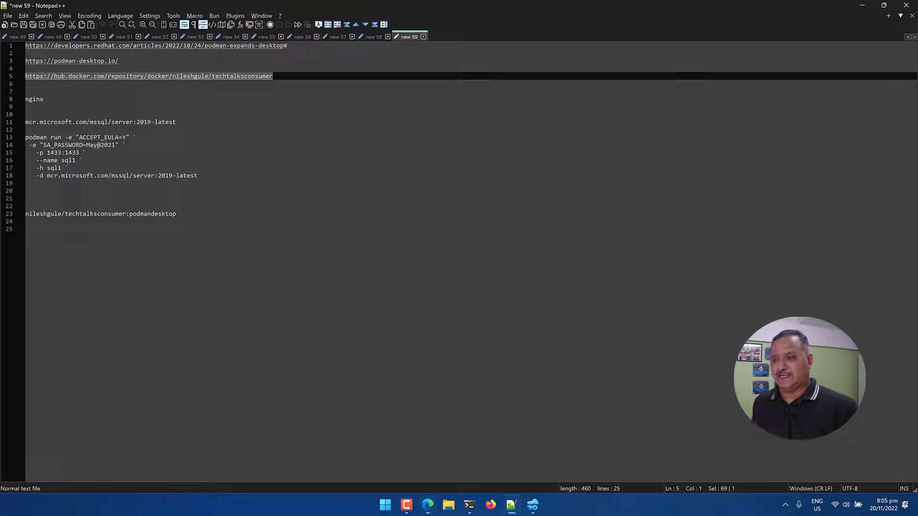
click(157, 61)
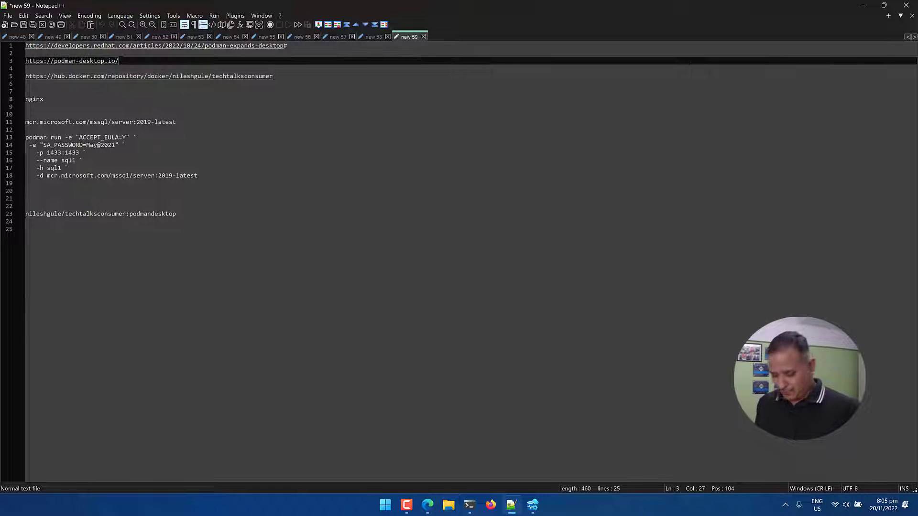
key(shift+Home)
key(ctrl+c)
Switch back to the browser and load the copied podman-desktop.io address in place of the duplicate Red Hat article.
key(alt+Tab)
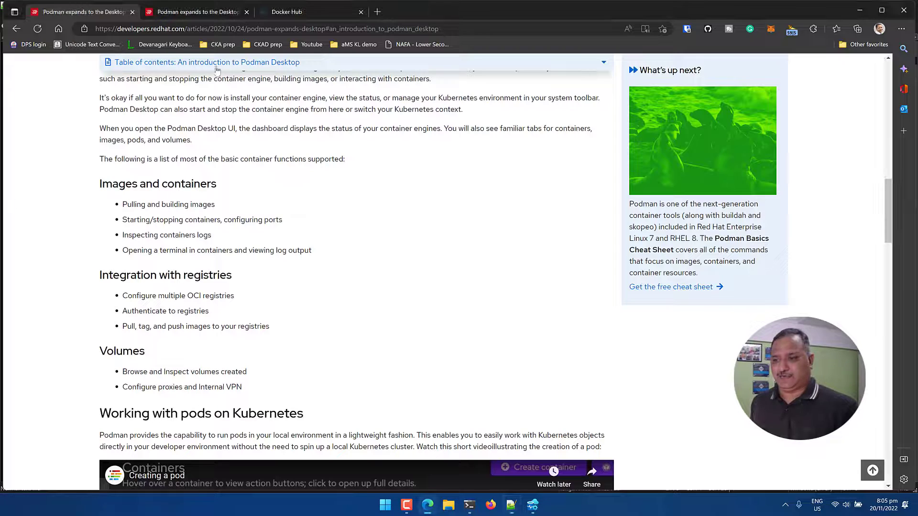
click(196, 11)
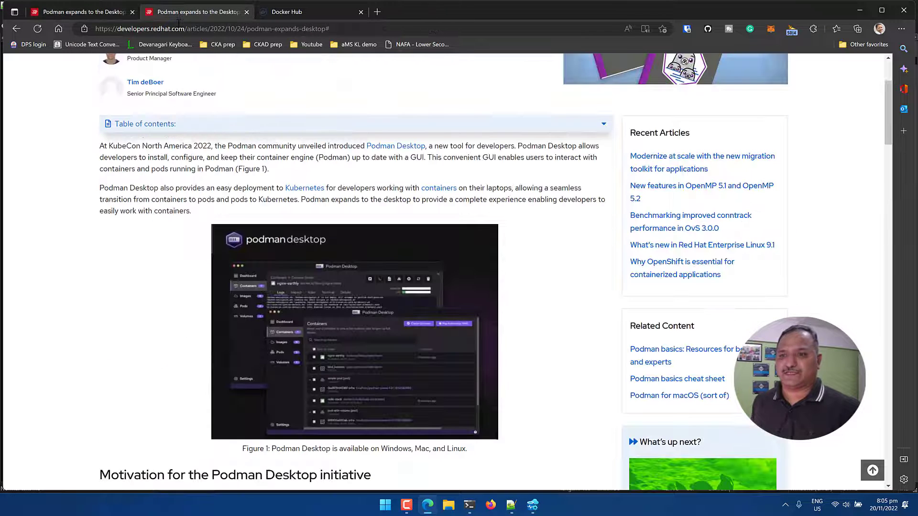
click(178, 23)
key(ctrl+v)
key(Return)
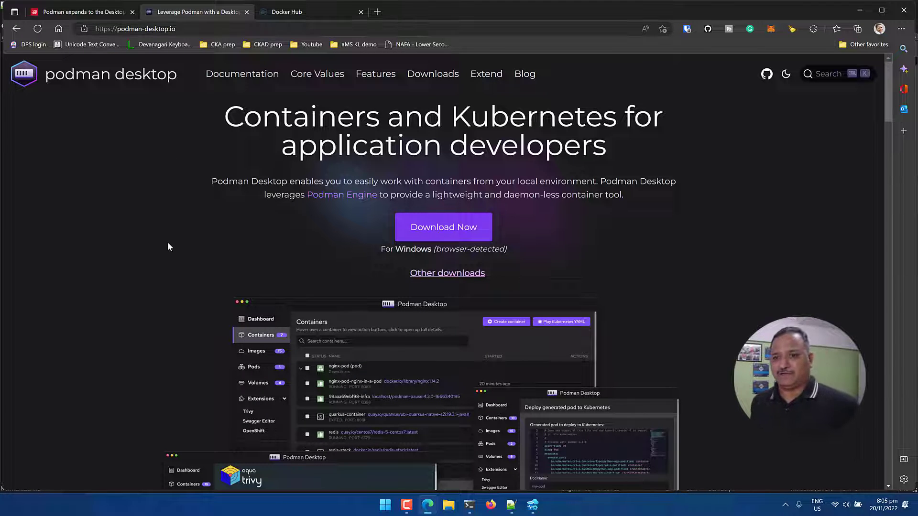
Examine the Podman Desktop home page's introduction, download options and interface screenshots.
scroll(168, 244, down, 1)
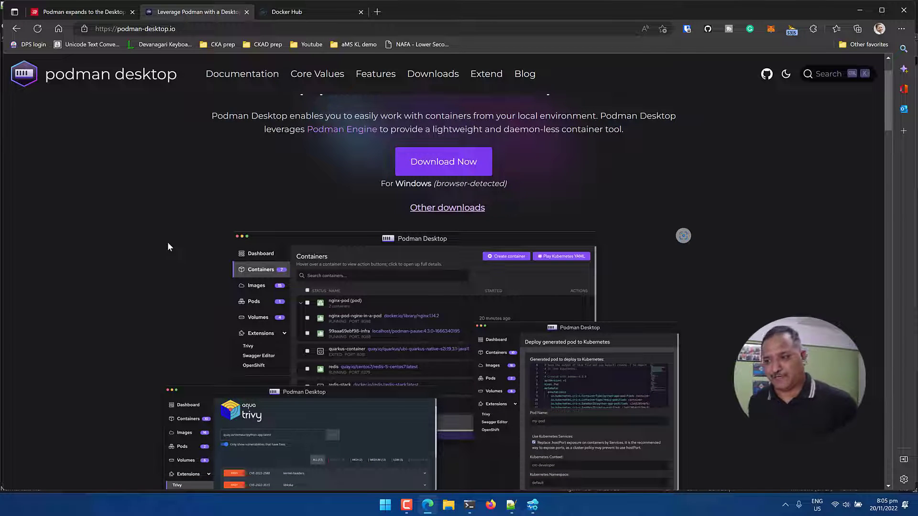
scroll(170, 241, down, 1)
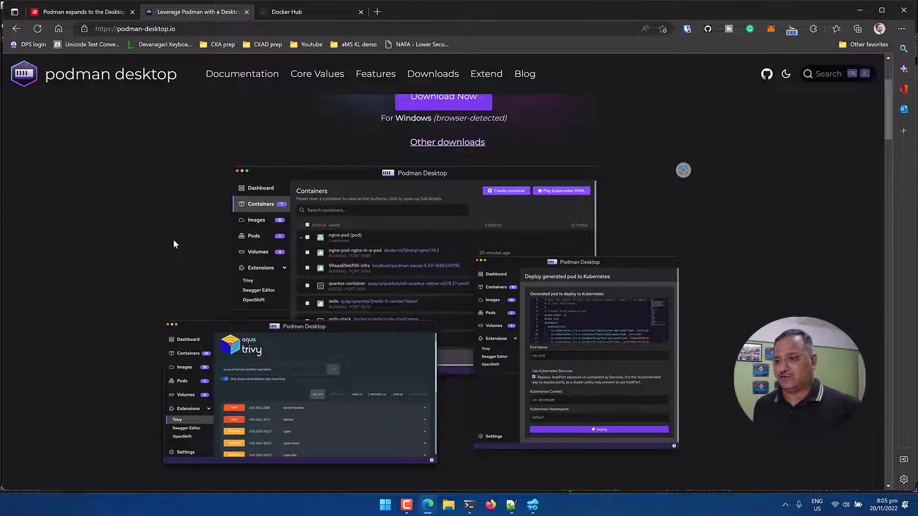
scroll(174, 243, up, 2)
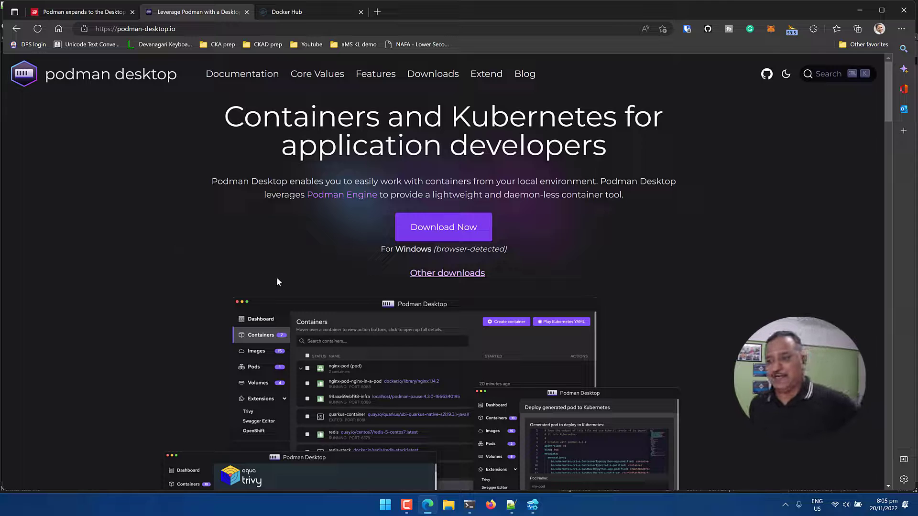
scroll(242, 211, down, 1)
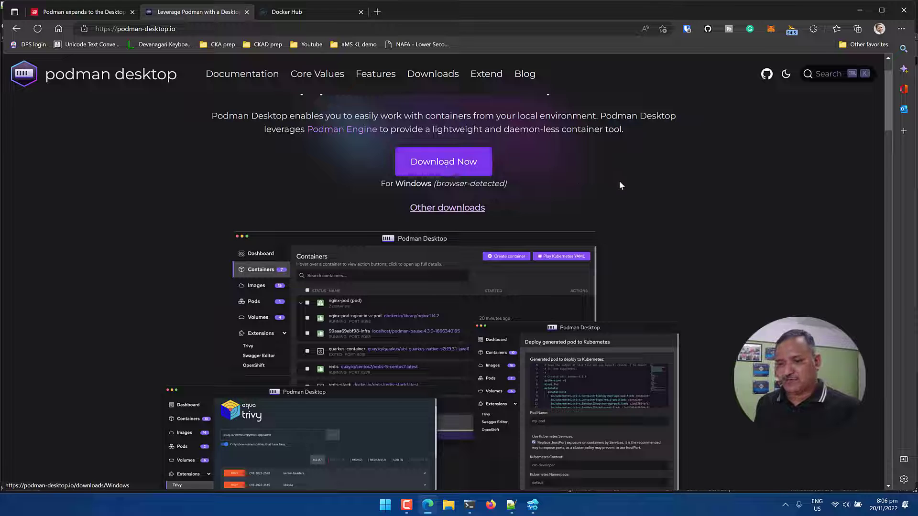
scroll(652, 188, down, 1)
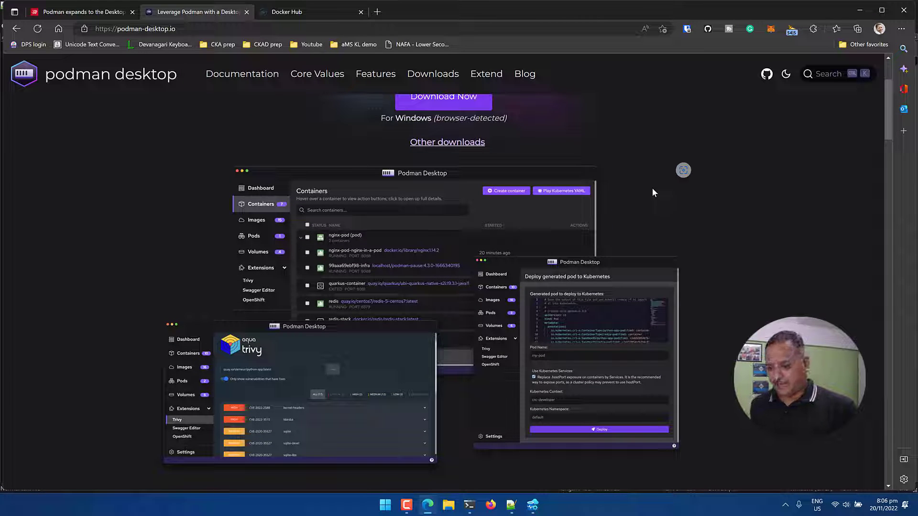
Switch to the PowerShell terminal window.
key(alt+Tab)
key(alt+Tab)
key(alt+Tab)
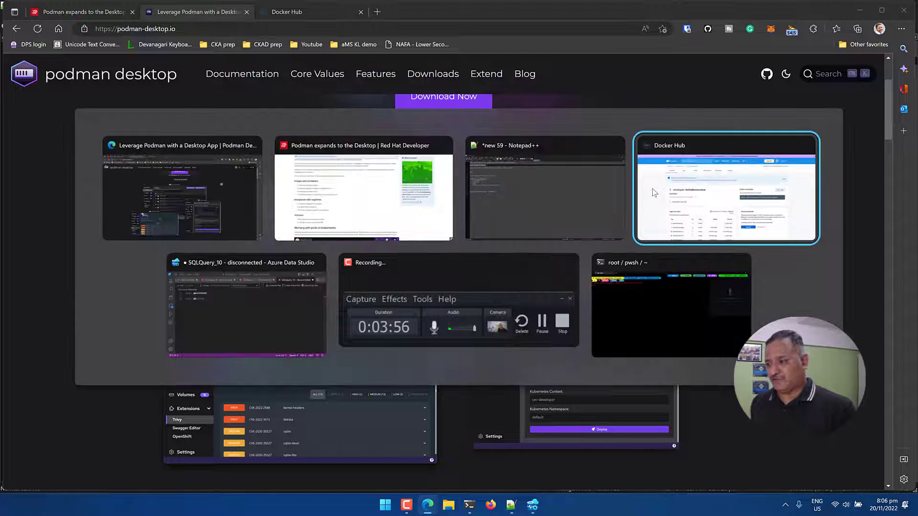
key(alt+Tab)
key(alt+Tab)
key(alt+Tab)
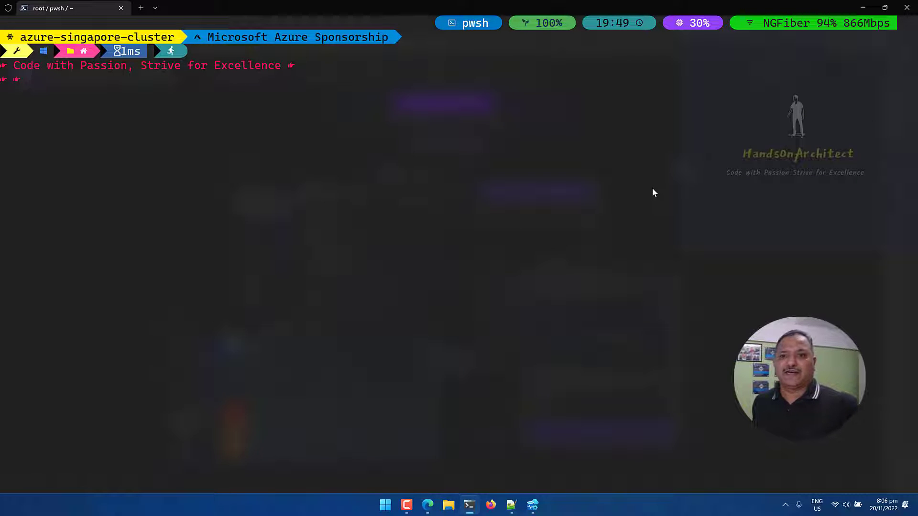
Search the Chocolatey packages for Podman Desktop with the command choco search podman-desktop.
text(chco)
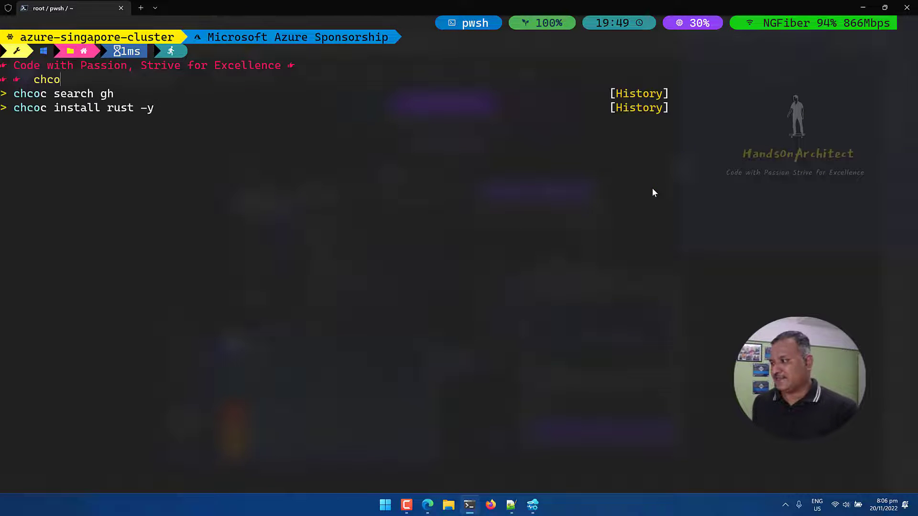
key(BackSpace)
key(BackSpace)
text(co)
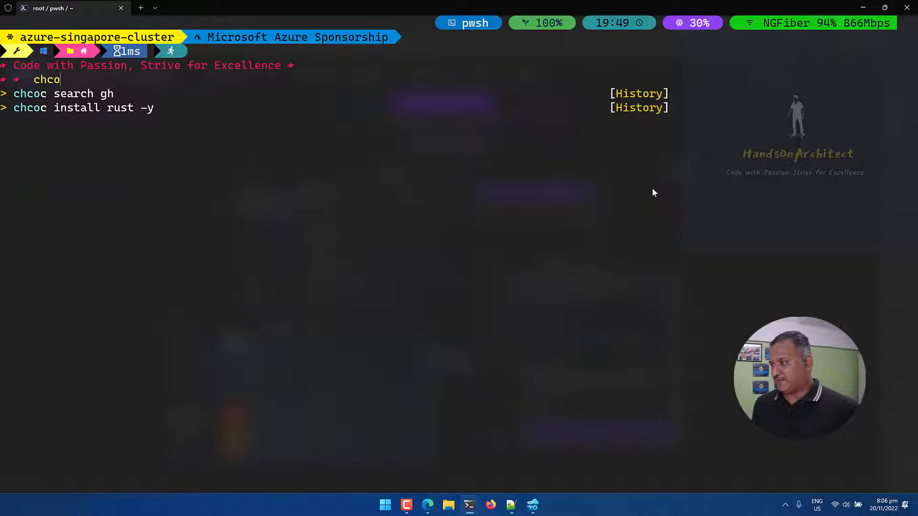
key(BackSpace)
key(BackSpace)
text(oco)
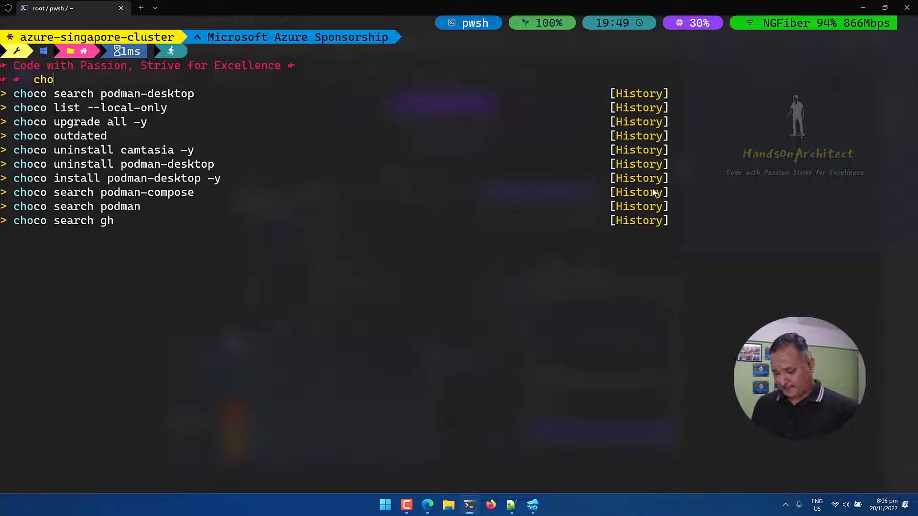
text(-s)
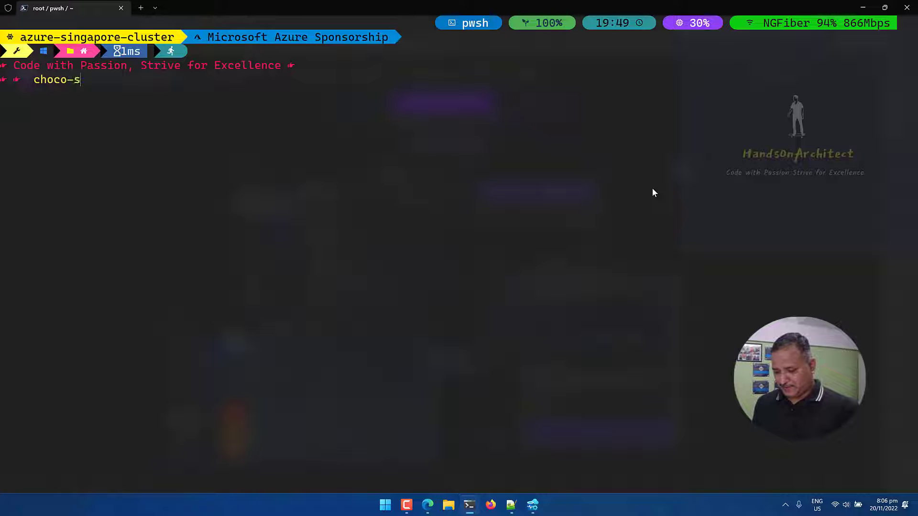
key(BackSpace)
key(BackSpace)
key(BackSpace)
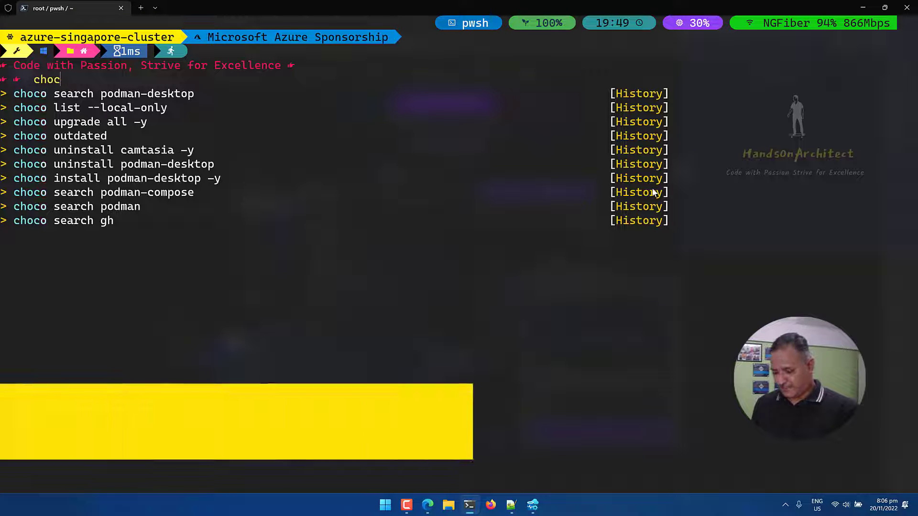
text(o search)
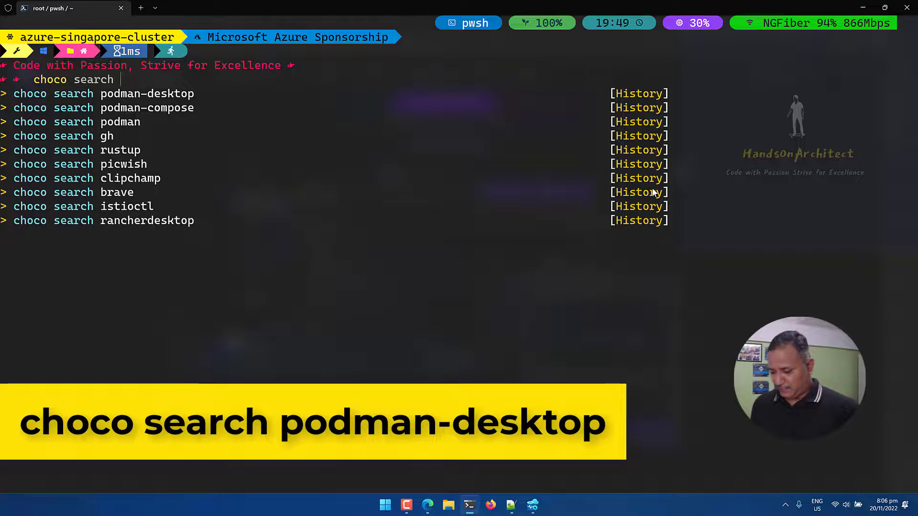
text( po)
key(Down)
key(Return)
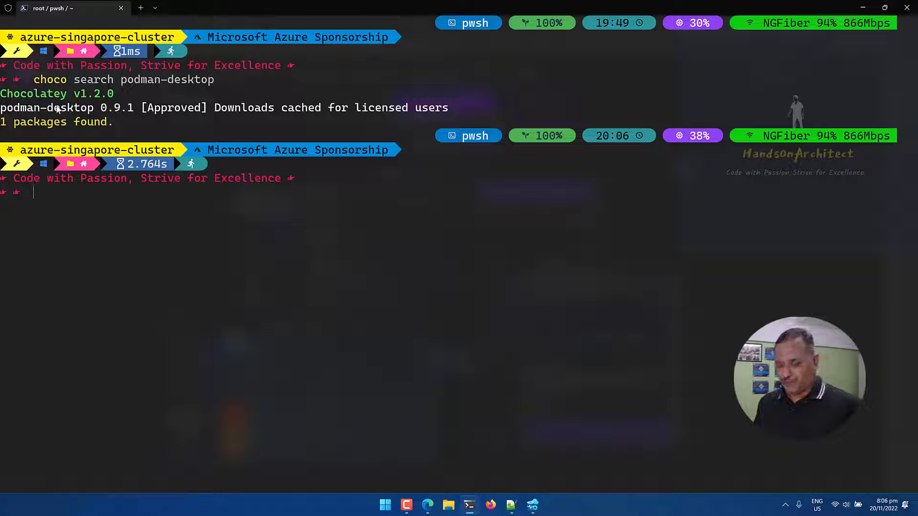
Install Podman Desktop with the command choco install podman-desktop -y and clear the terminal with cls.
text(chco)
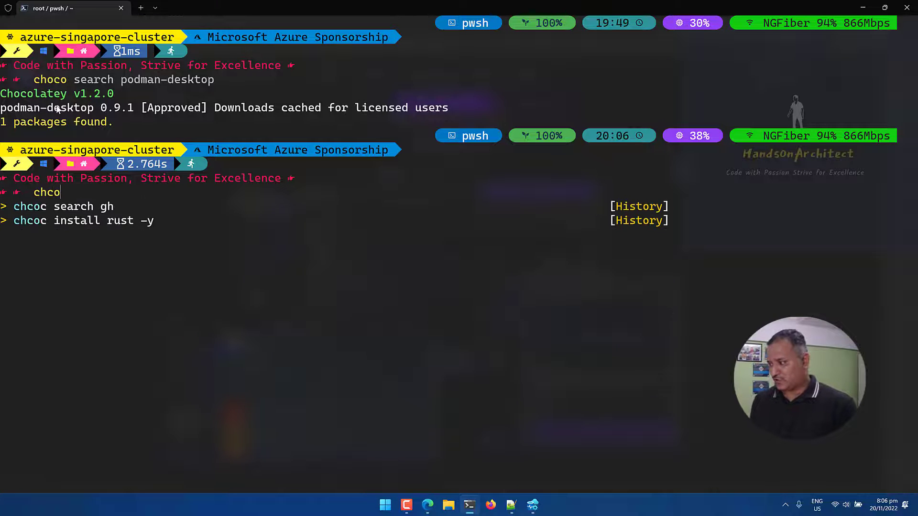
key(BackSpace)
key(BackSpace)
text(oco)
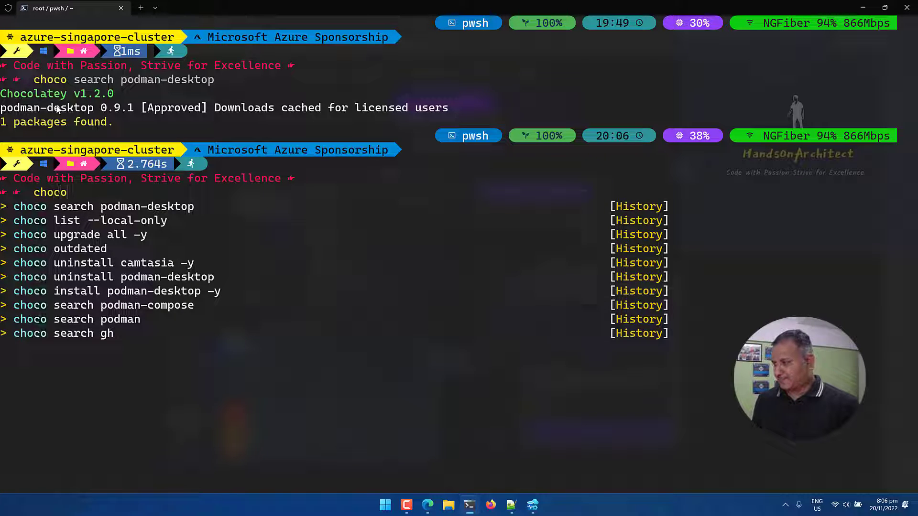
text( in)
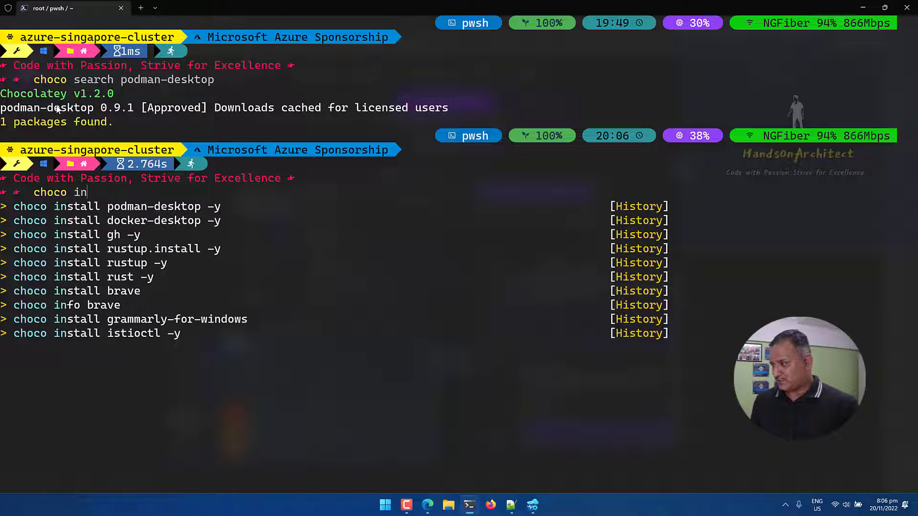
text(s)
key(Down)
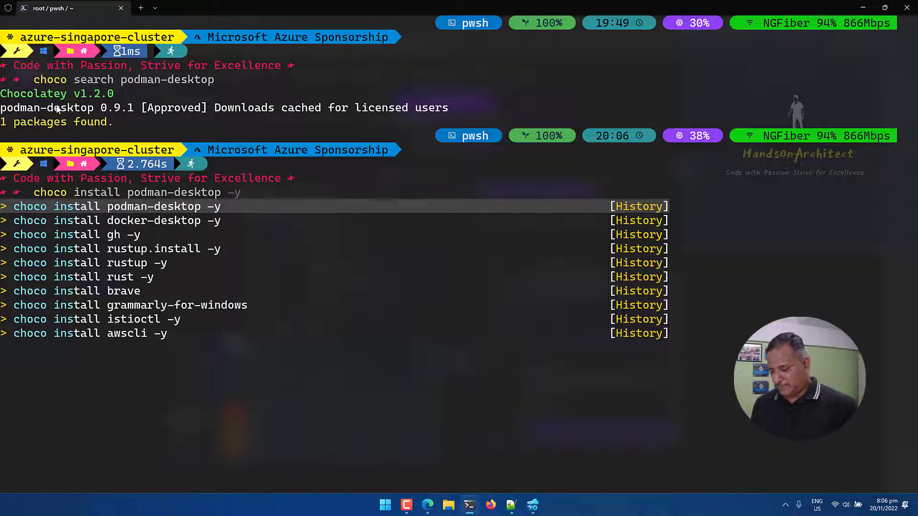
key(Return)
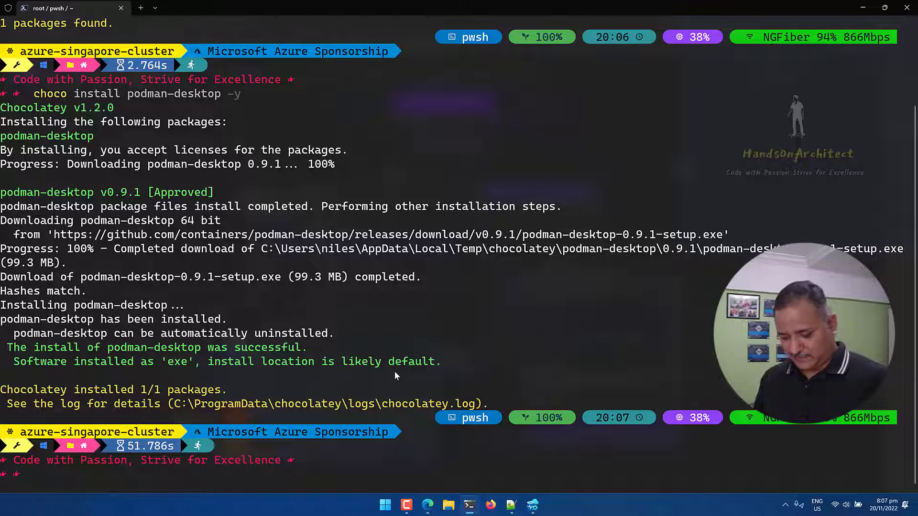
text(cls)
key(Return)
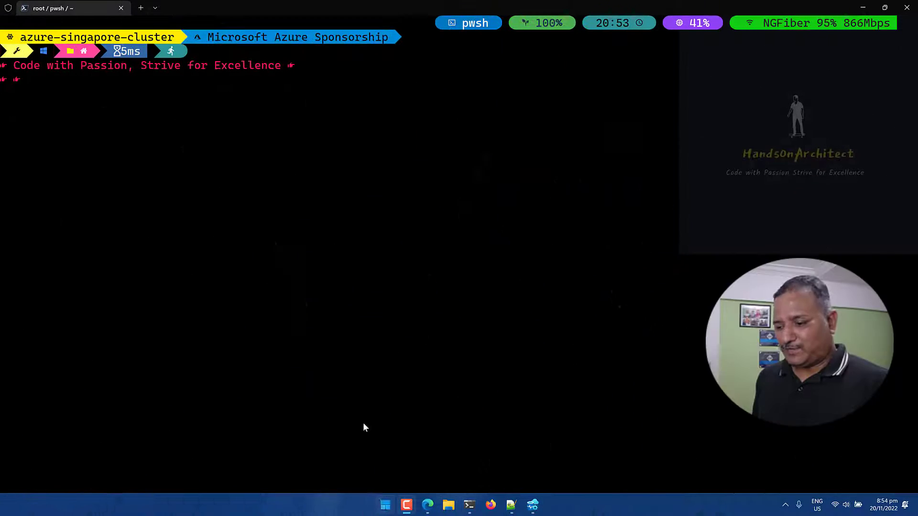
Launch the newly installed Podman Desktop and reposition its window over the terminal.
key(super)
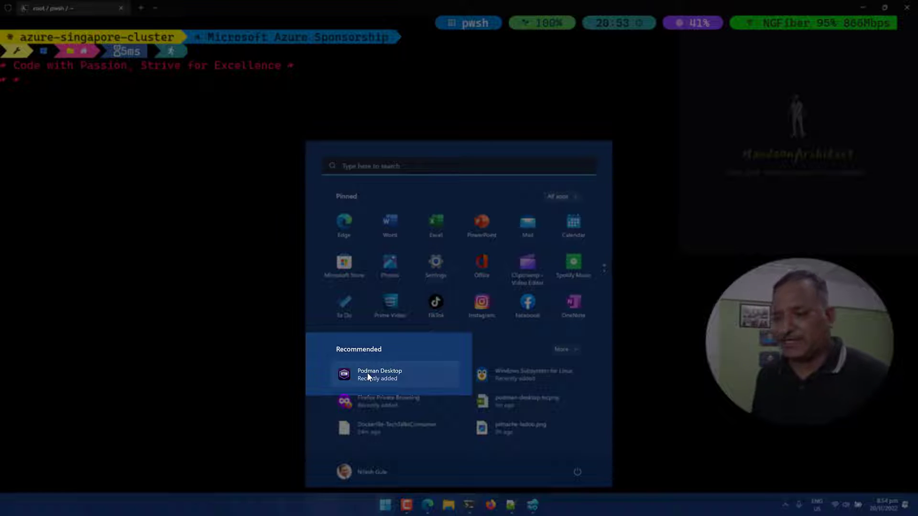
click(378, 375)
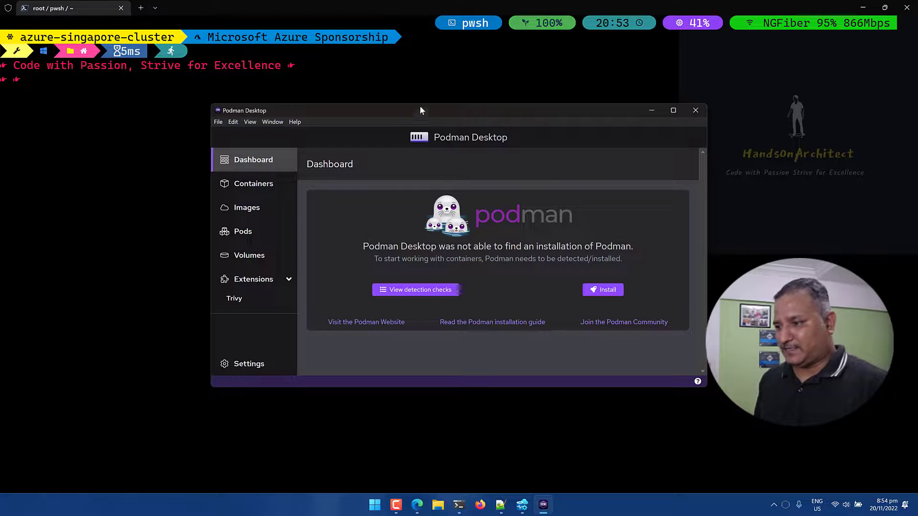
drag(420, 110, 522, 79)
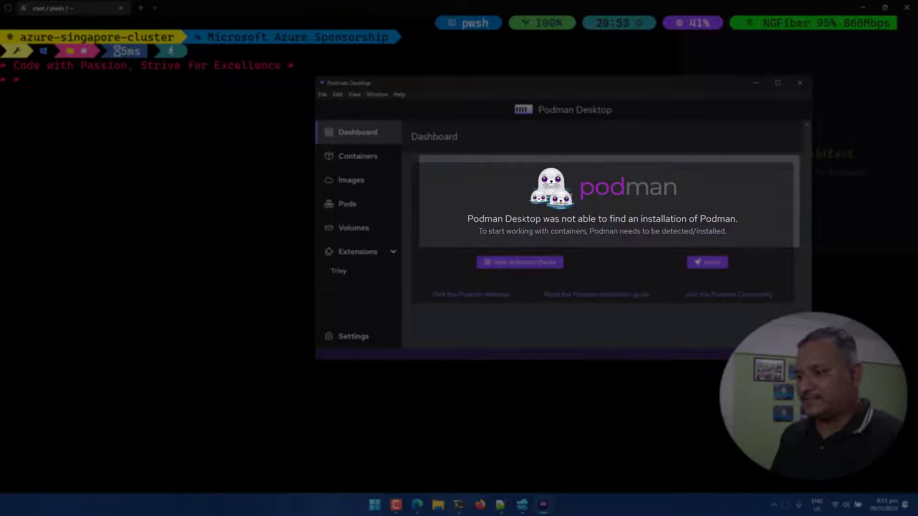
Examine the dashboard's message about the Podman installation and show its detection checks.
drag(522, 219, 578, 219)
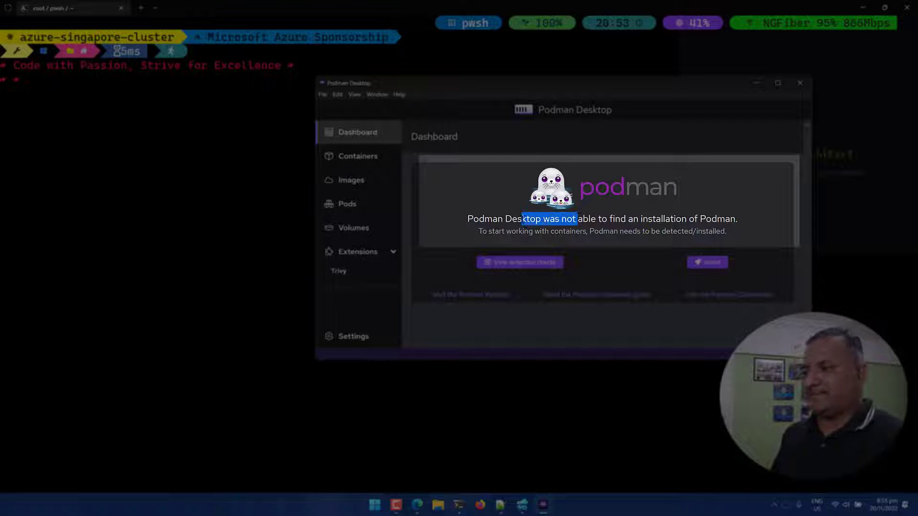
click(515, 220)
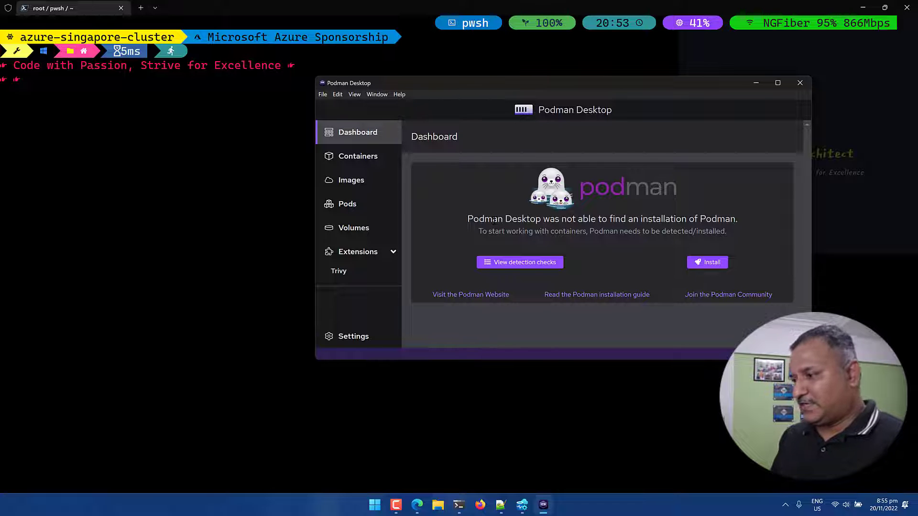
click(528, 263)
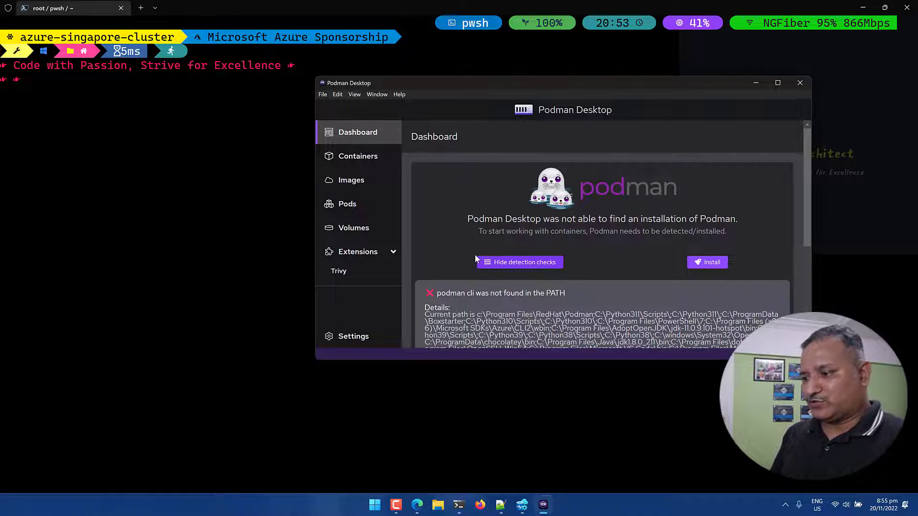
Read through the detection check details about the Podman command line and hide them.
scroll(570, 301, down, 3)
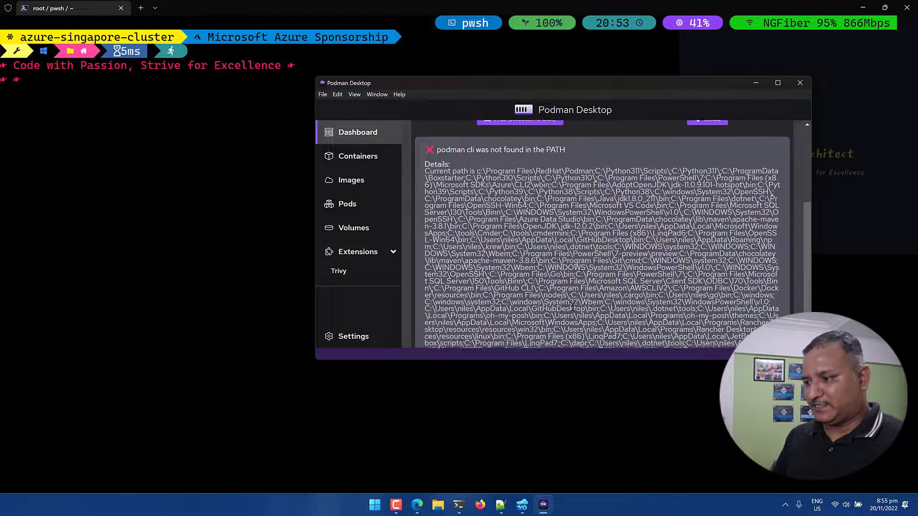
scroll(572, 306, up, 3)
scroll(534, 290, down, 1)
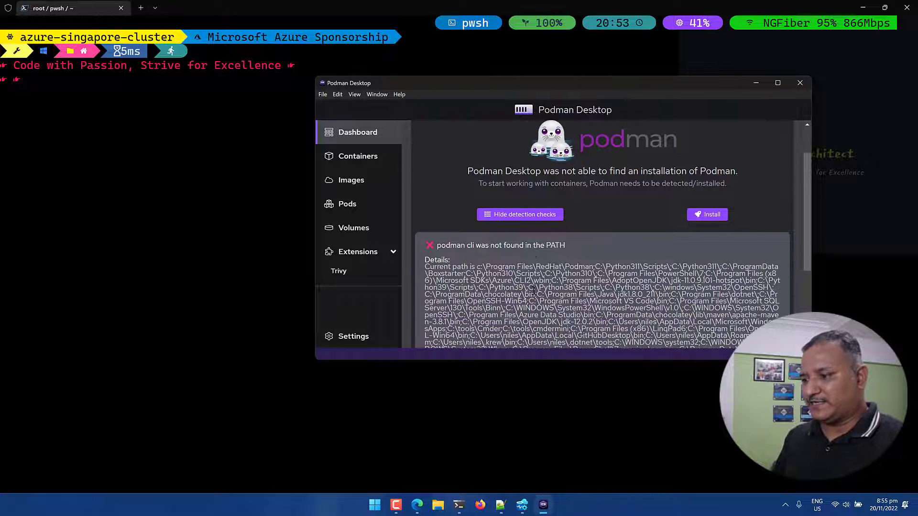
scroll(533, 290, down, 1)
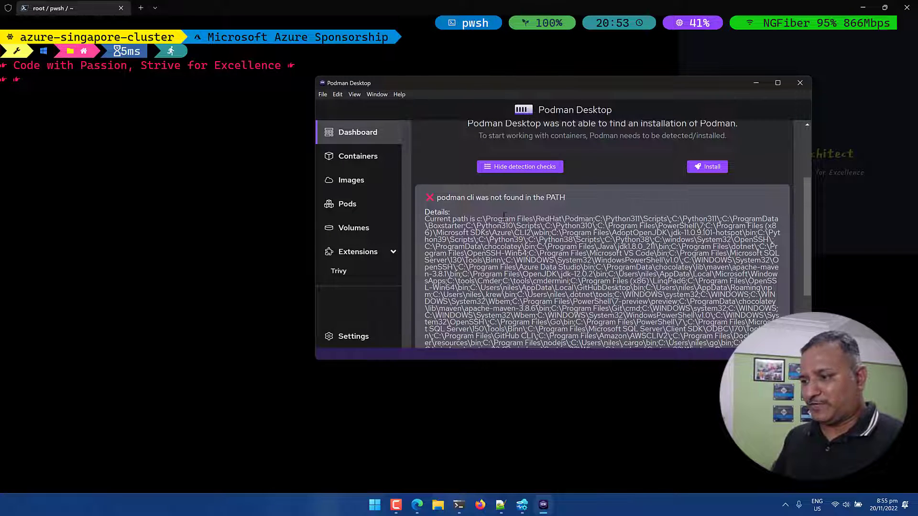
click(522, 168)
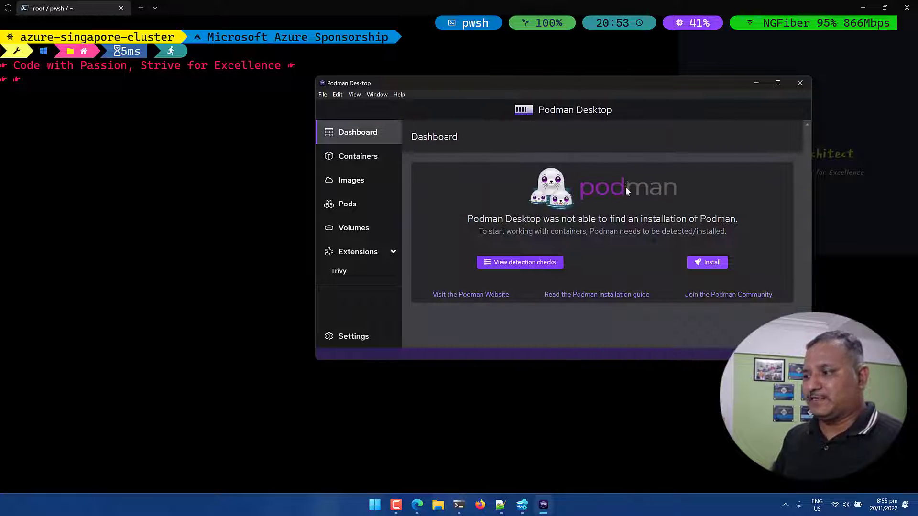
Start the Podman installation from the dashboard, review the system requirement checks, and agree to install Podman 4.3.0.
click(699, 264)
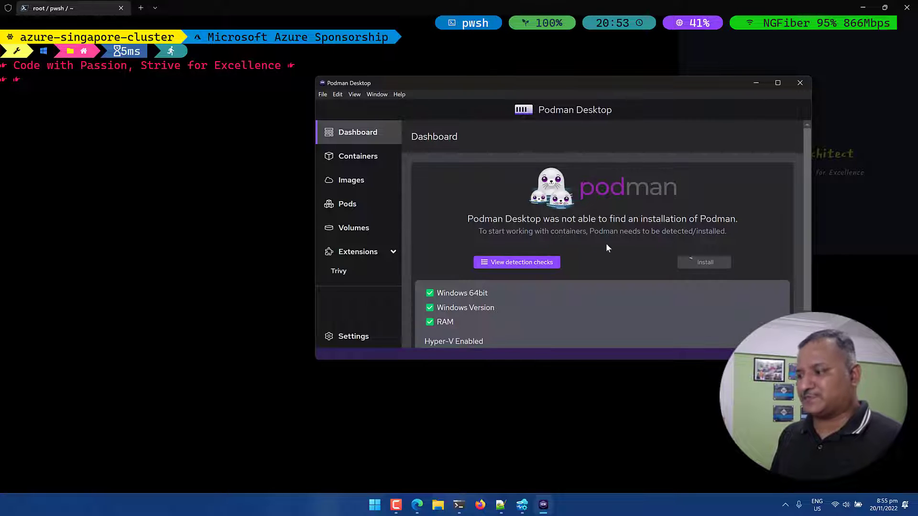
scroll(572, 236, down, 1)
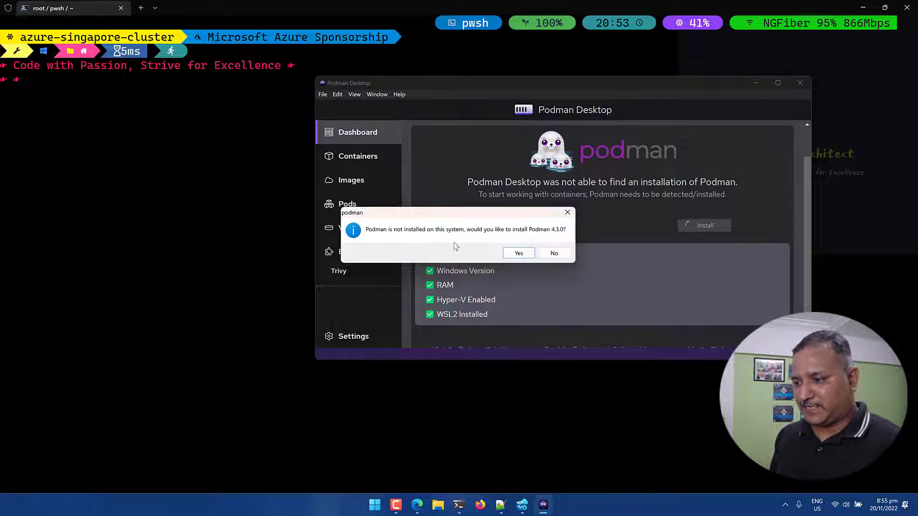
drag(446, 214, 525, 160)
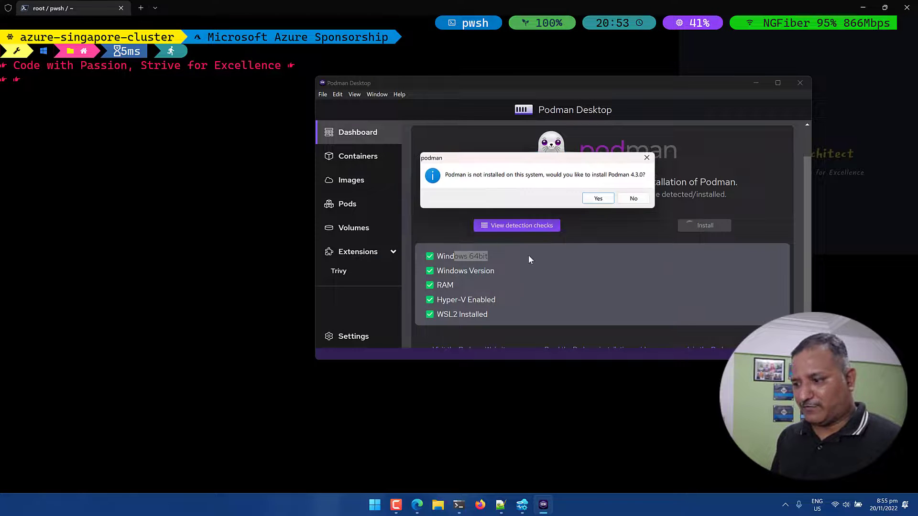
click(475, 258)
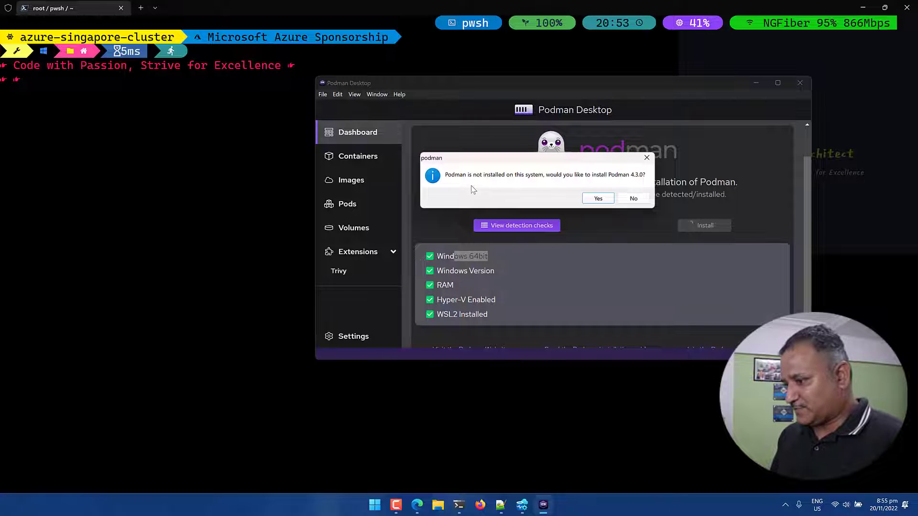
click(598, 199)
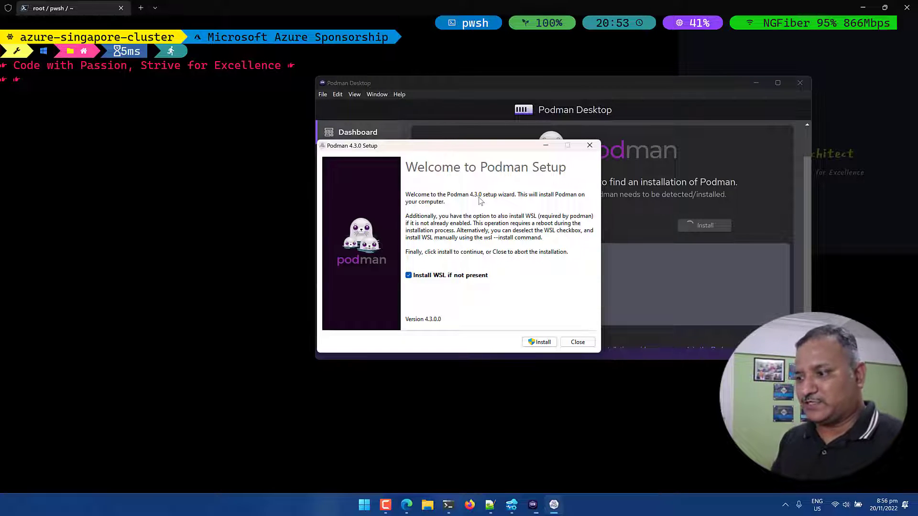
Install Podman 4.3.0 with the option to install WSL turned off, and initialize Podman from the dashboard.
click(409, 276)
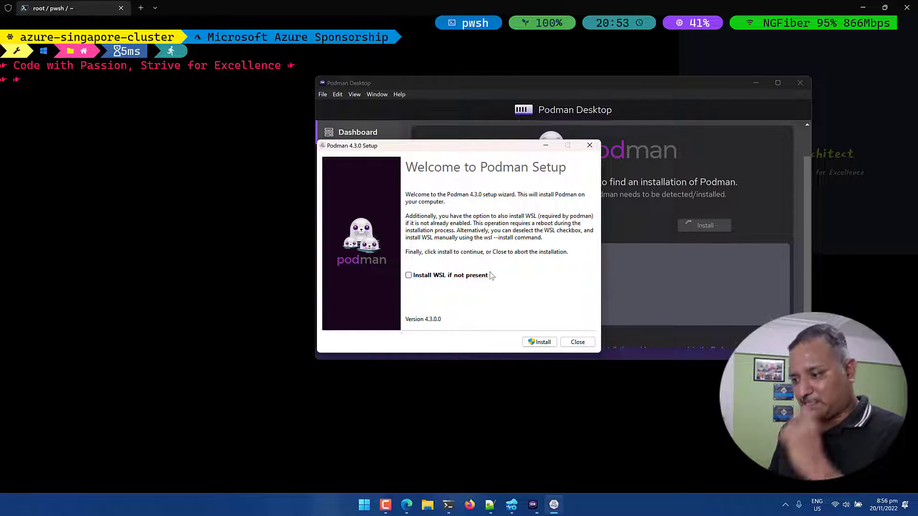
click(542, 343)
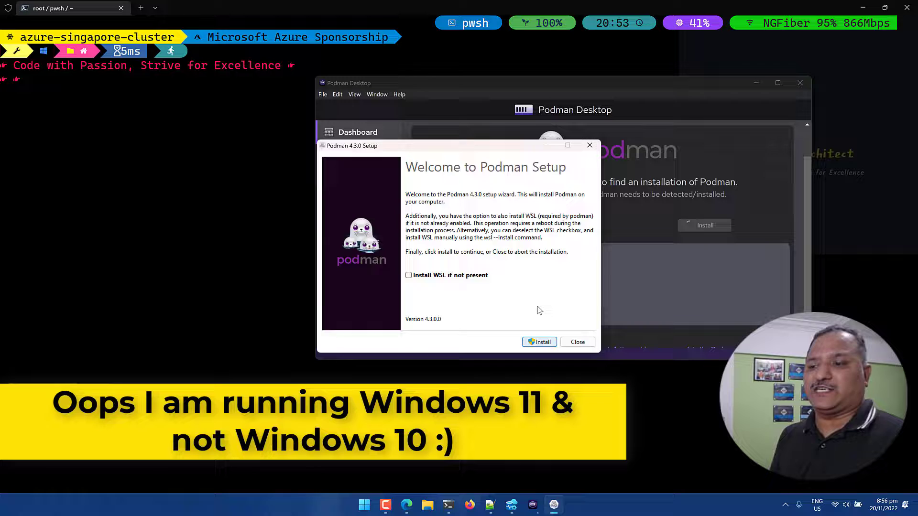
click(540, 342)
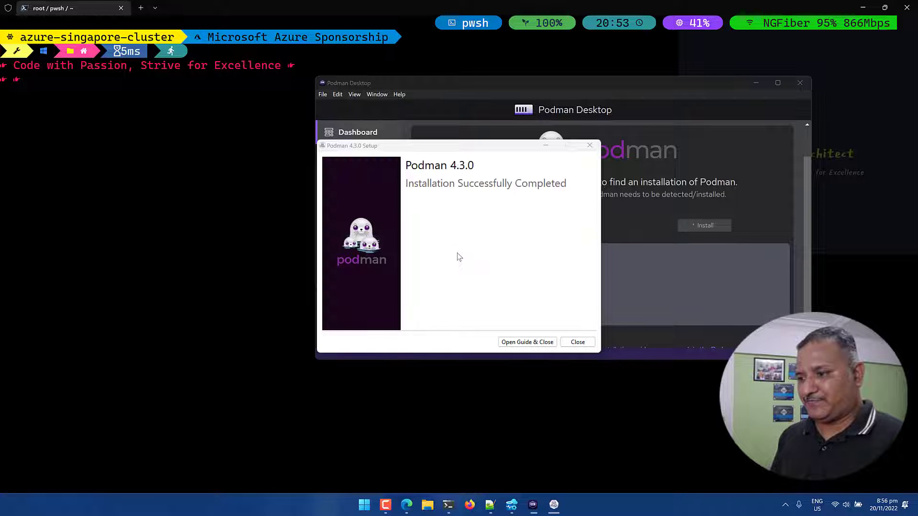
click(577, 342)
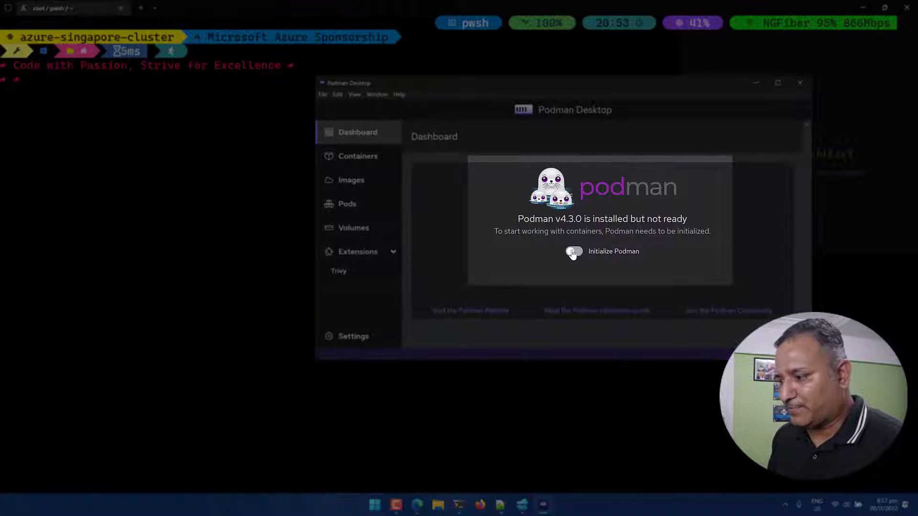
click(572, 254)
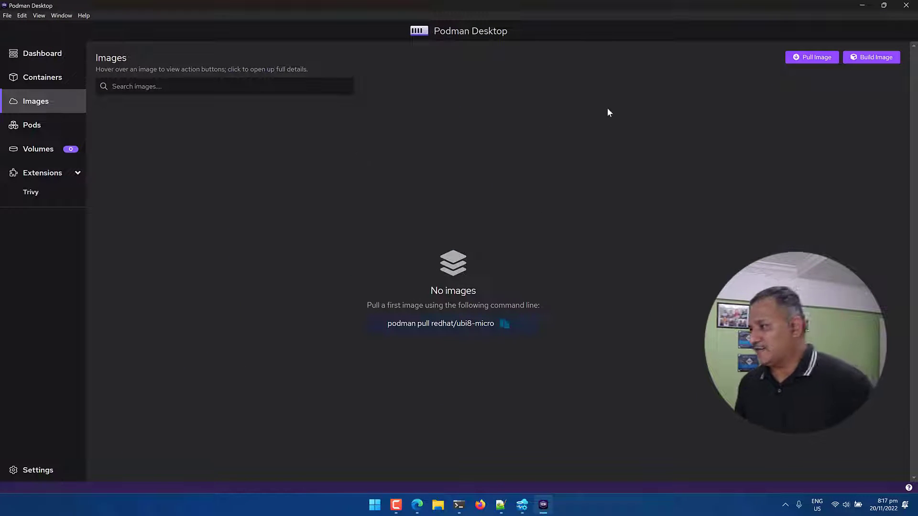
Pull the nginx image from the registry and return to the image list.
click(812, 58)
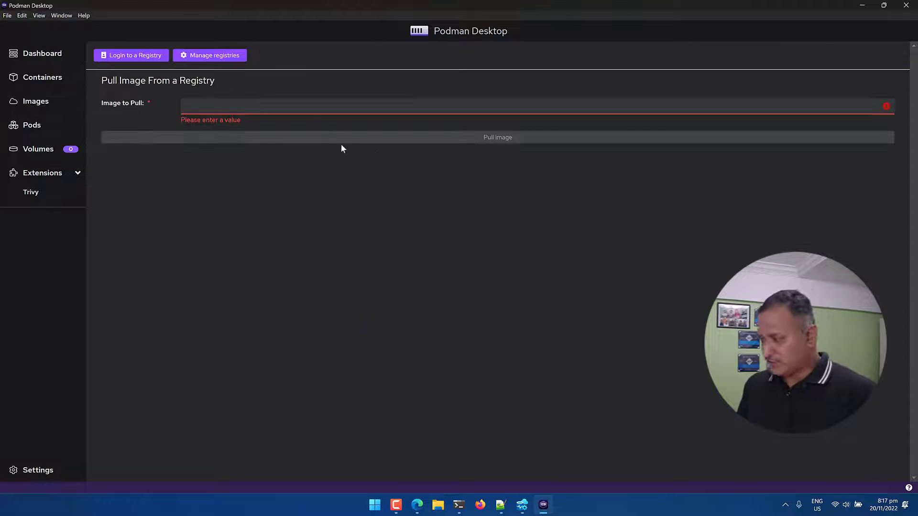
click(306, 108)
text(n)
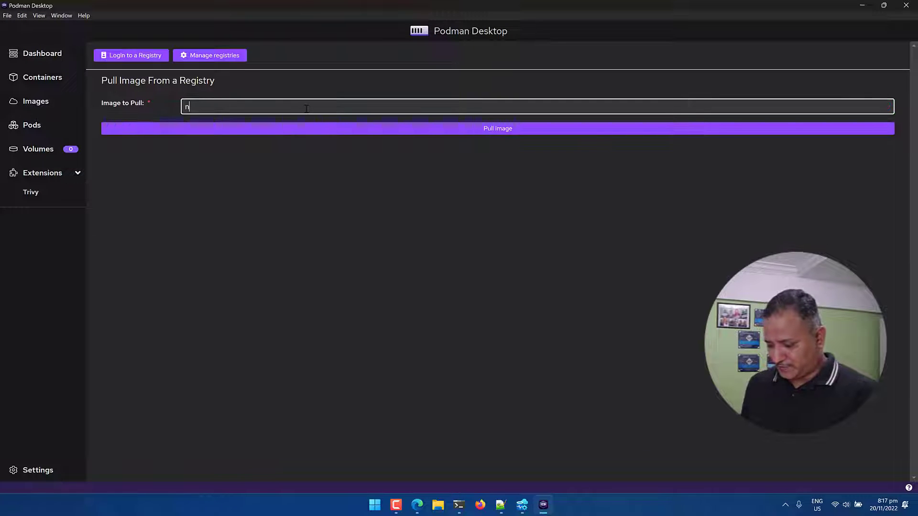
text(ginx)
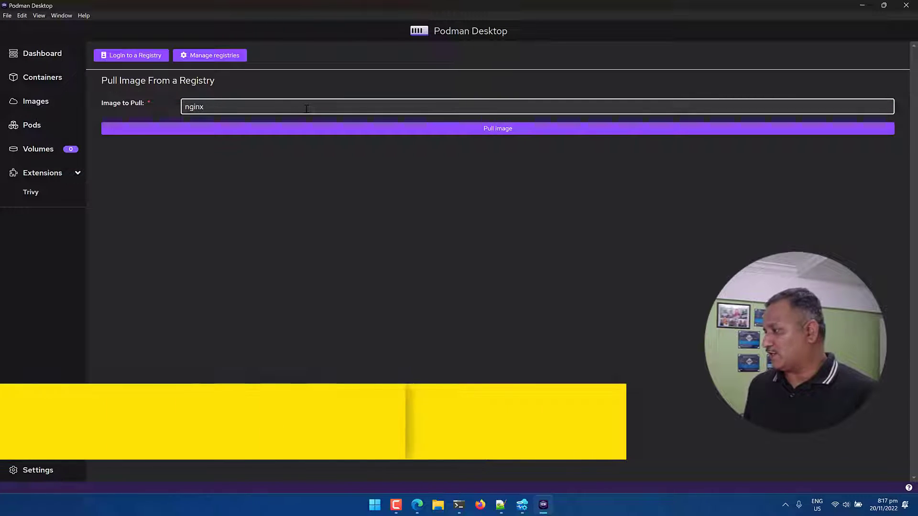
click(483, 129)
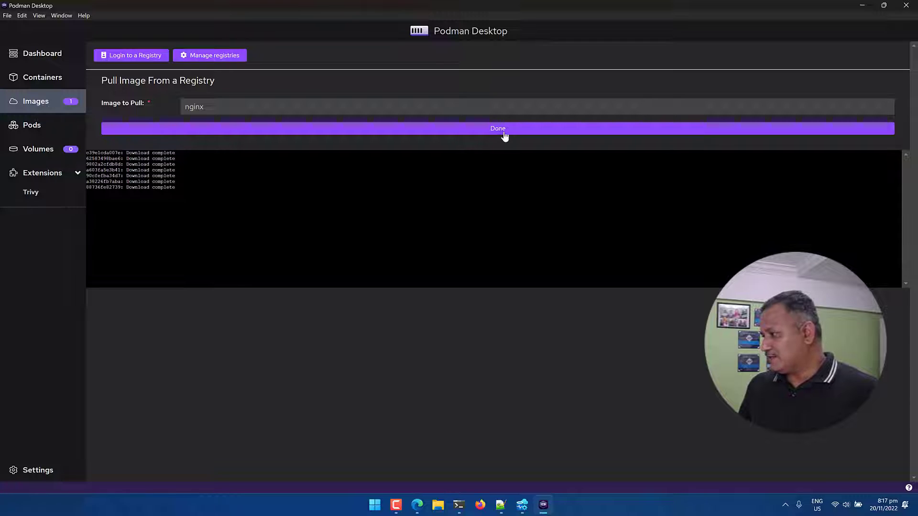
click(255, 132)
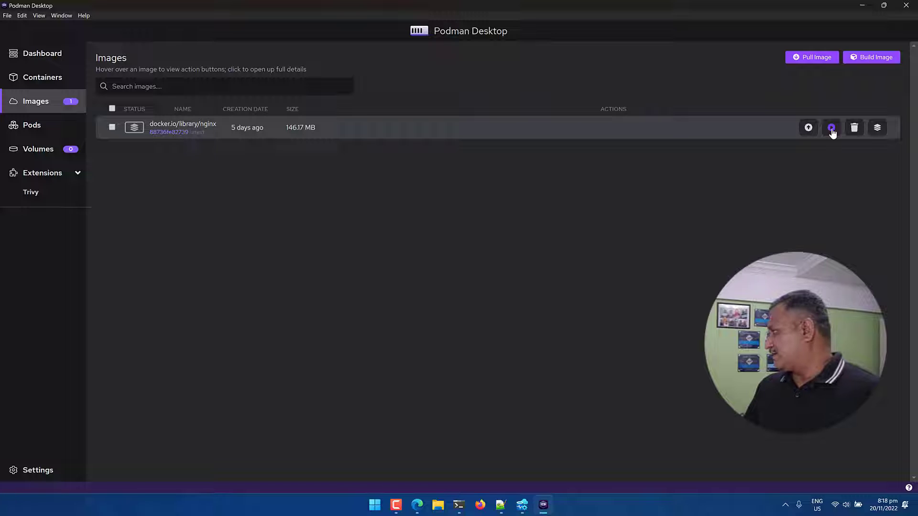
View the history and summary of the nginx image, then go back to the image list.
click(878, 128)
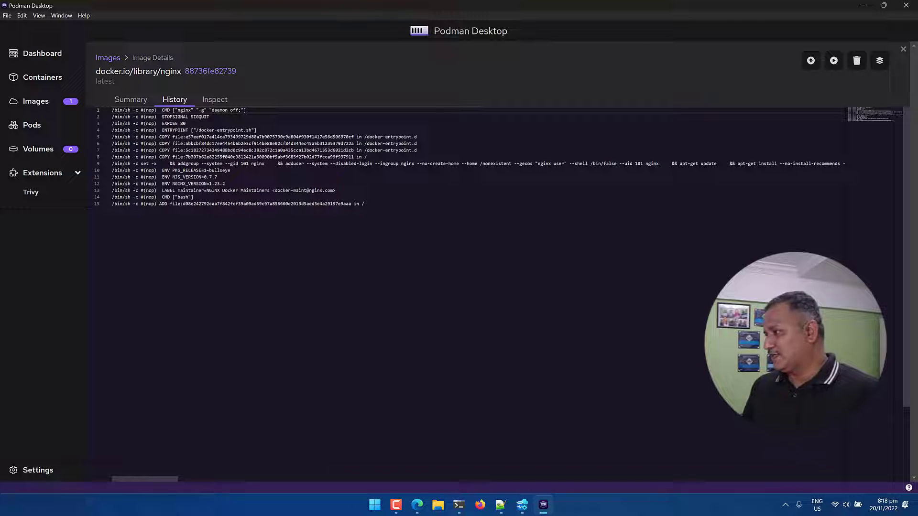
click(130, 100)
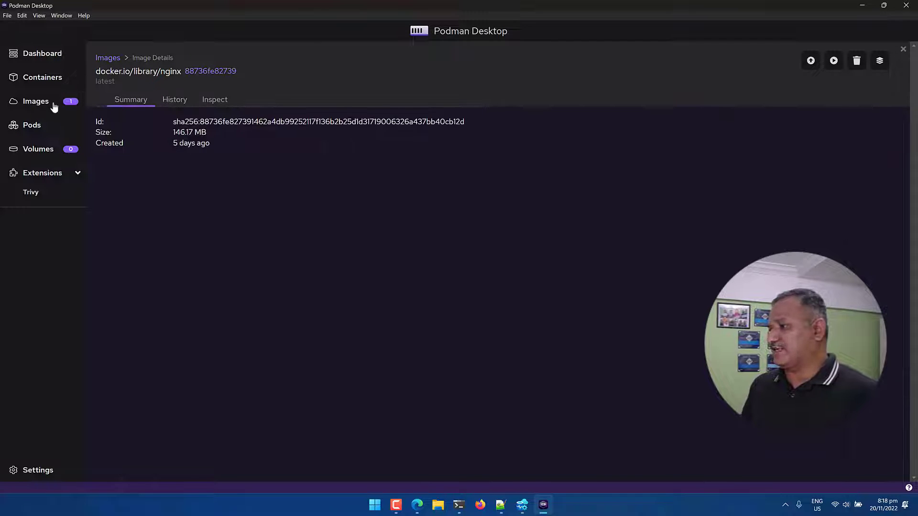
click(37, 102)
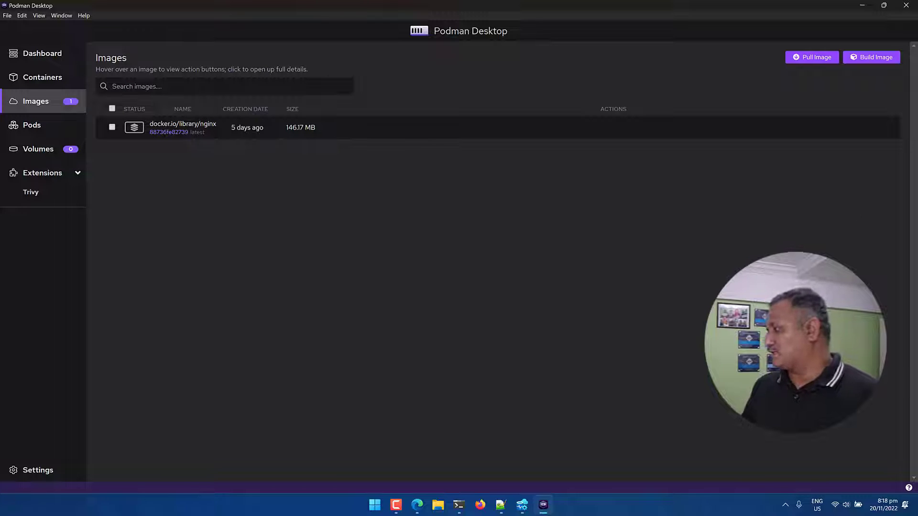
Start a container from the nginx image with an auto-generated name and container port 80 mapped to local port 9000.
mouse_move(397, 123)
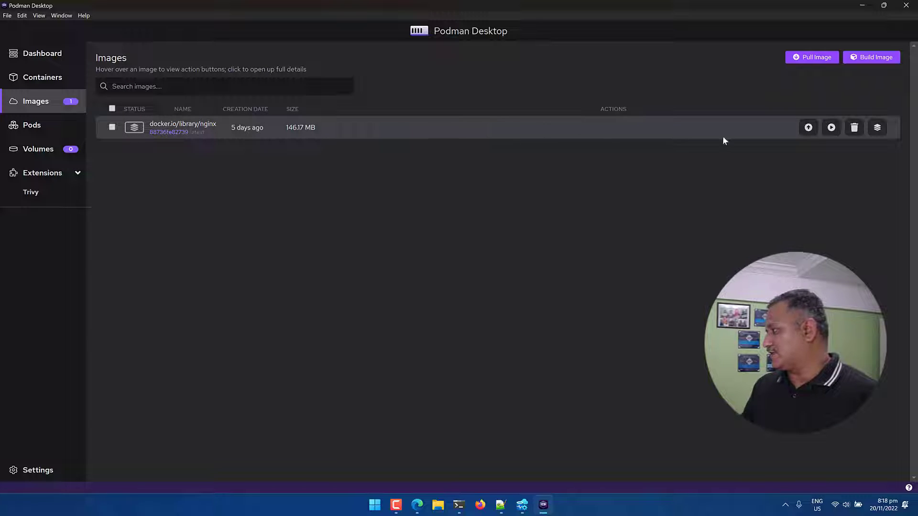
click(832, 128)
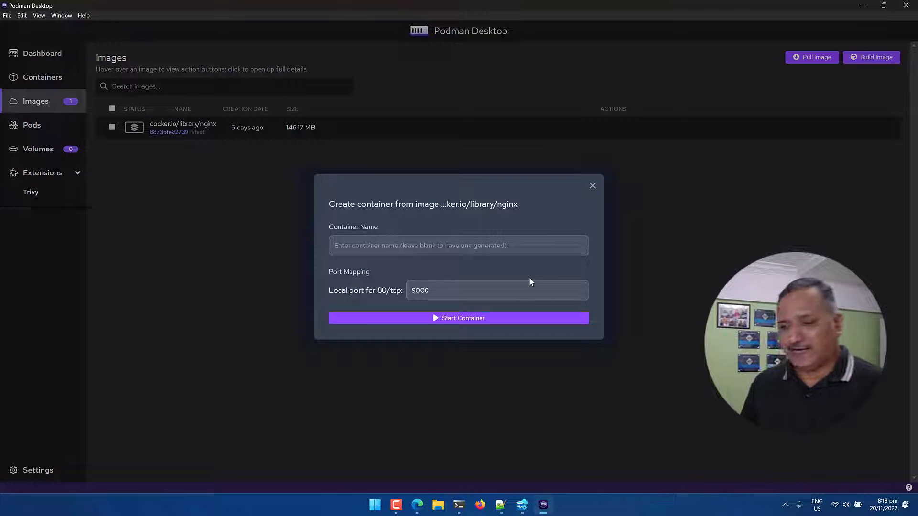
drag(436, 290, 406, 293)
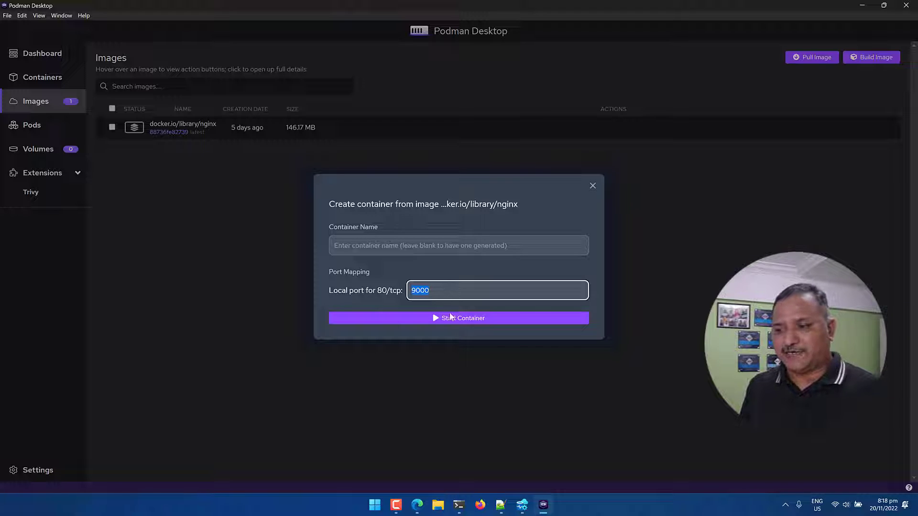
click(478, 318)
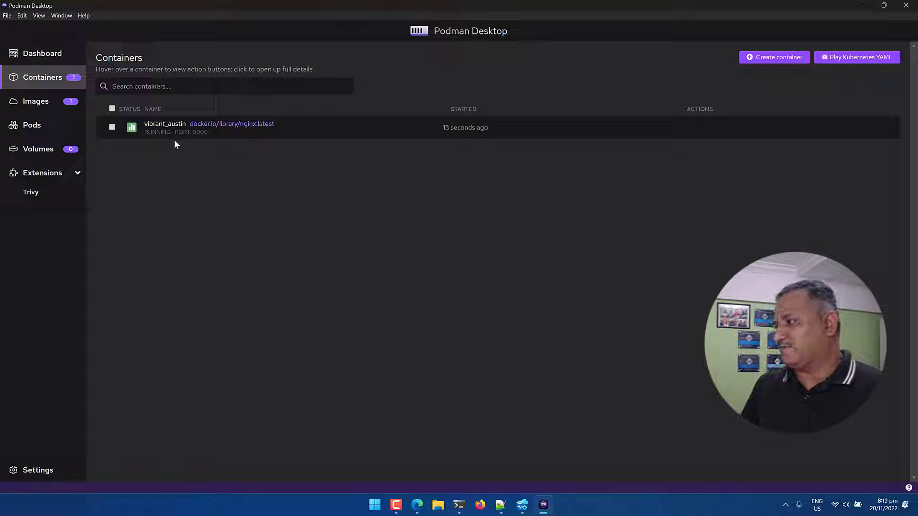
Open the running nginx container's page in the browser, check its address, and switch back to Podman Desktop.
mouse_move(152, 123)
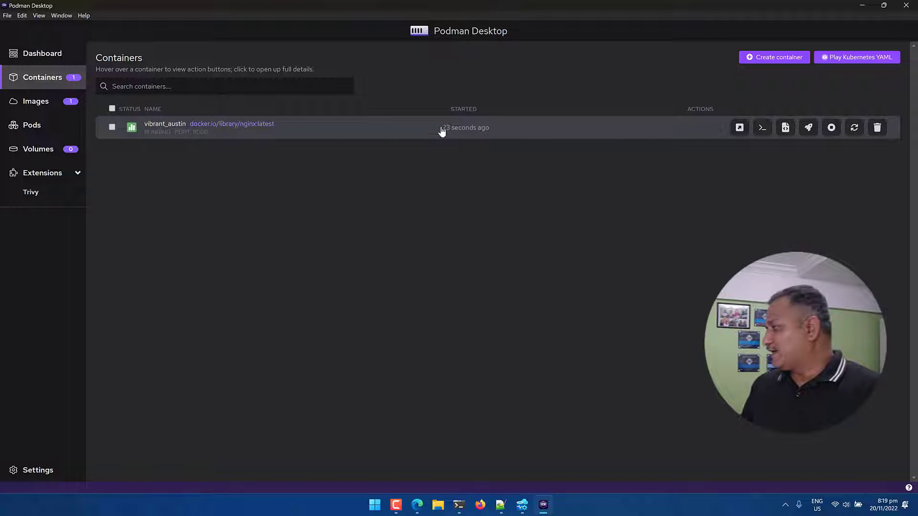
mouse_move(736, 127)
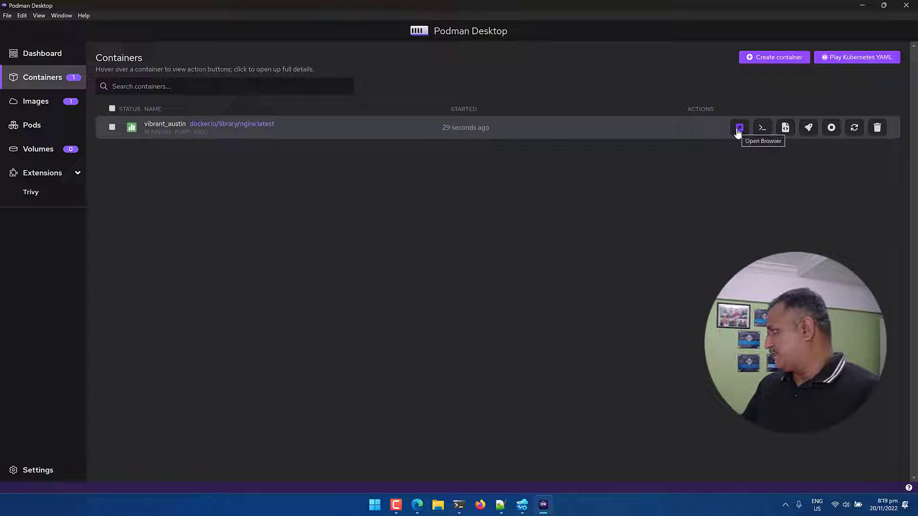
click(739, 128)
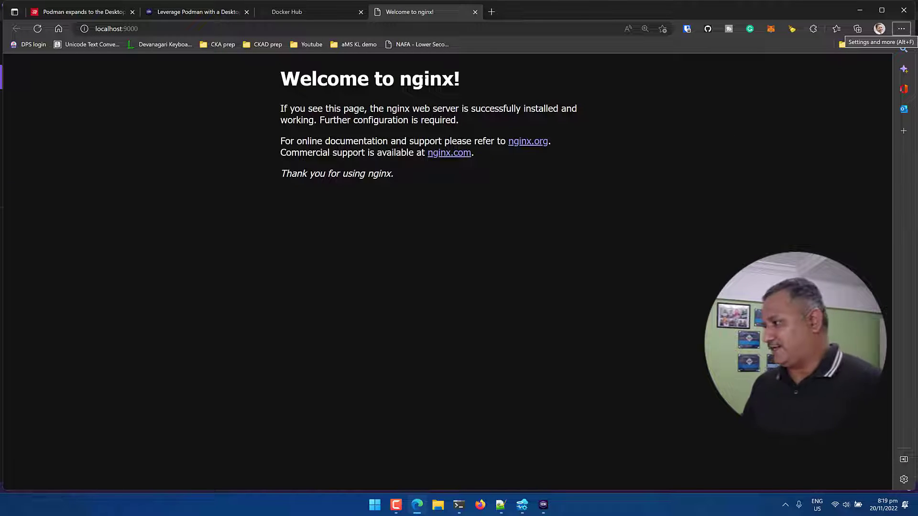
click(191, 29)
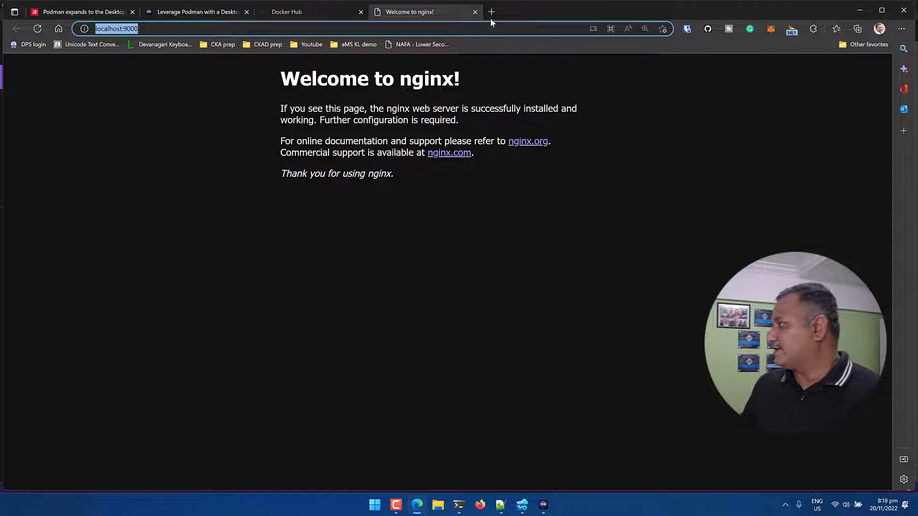
key(alt+Tab)
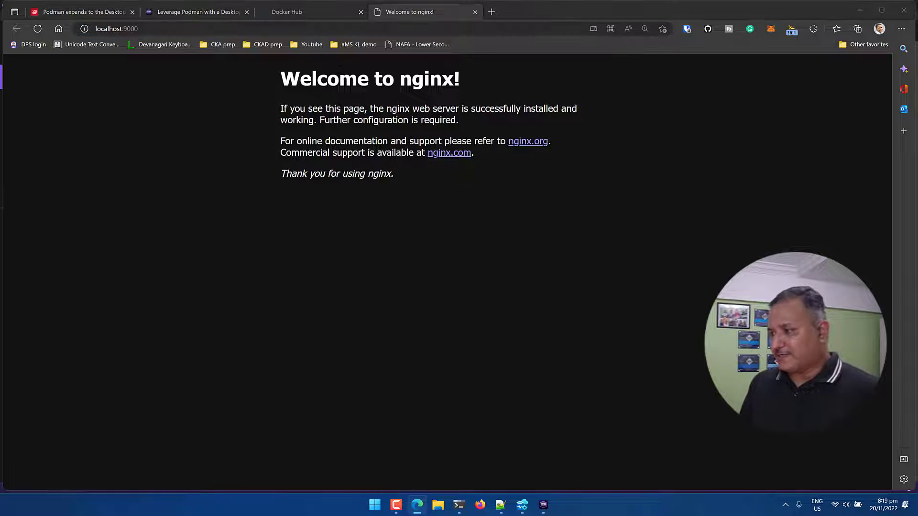
key(alt+Tab)
Open a terminal in the nginx container, list its root directory with ls, and end the session with exit.
mouse_move(739, 129)
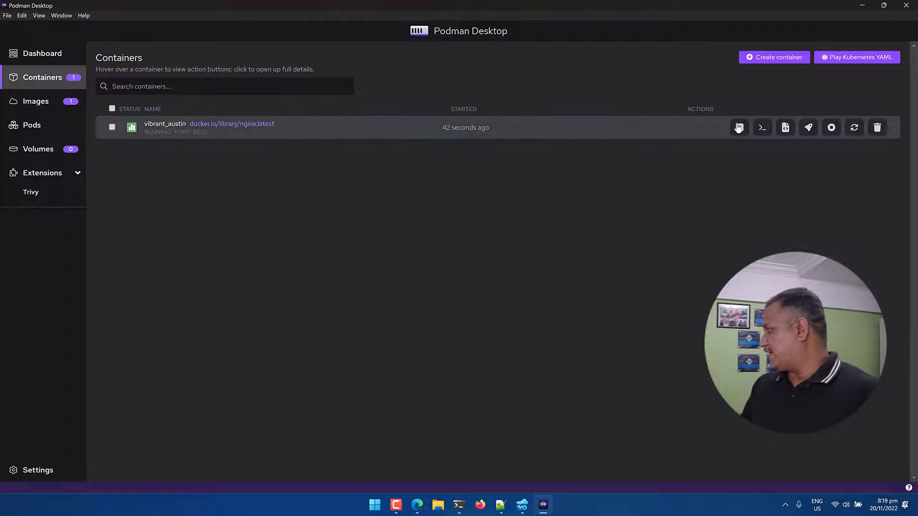
click(762, 128)
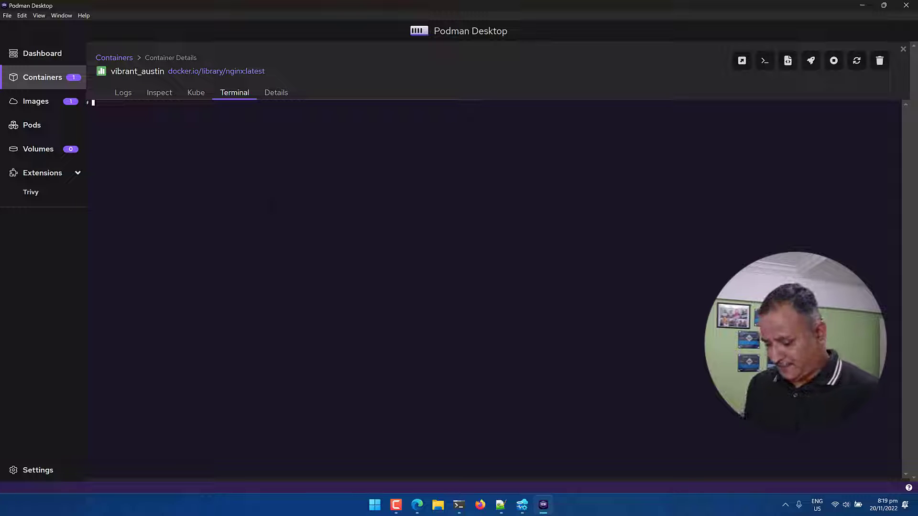
text(ls)
key(Return)
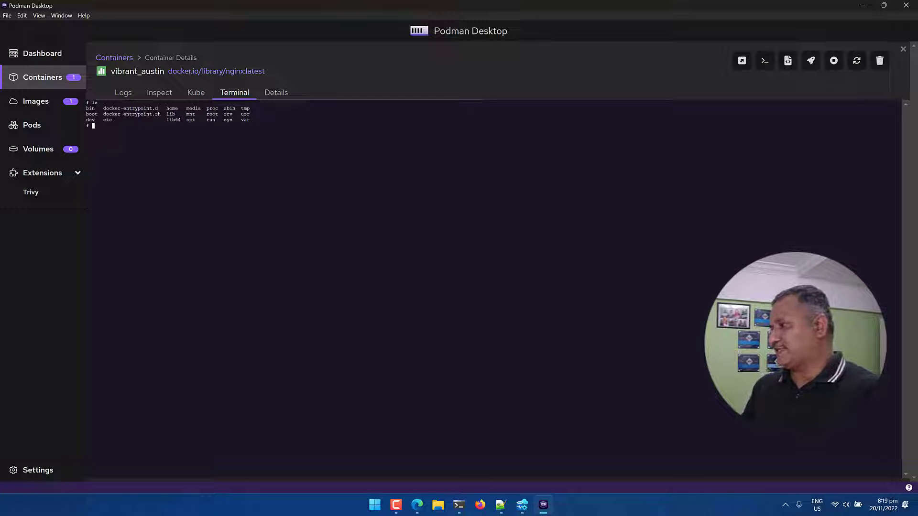
text(exit)
key(Return)
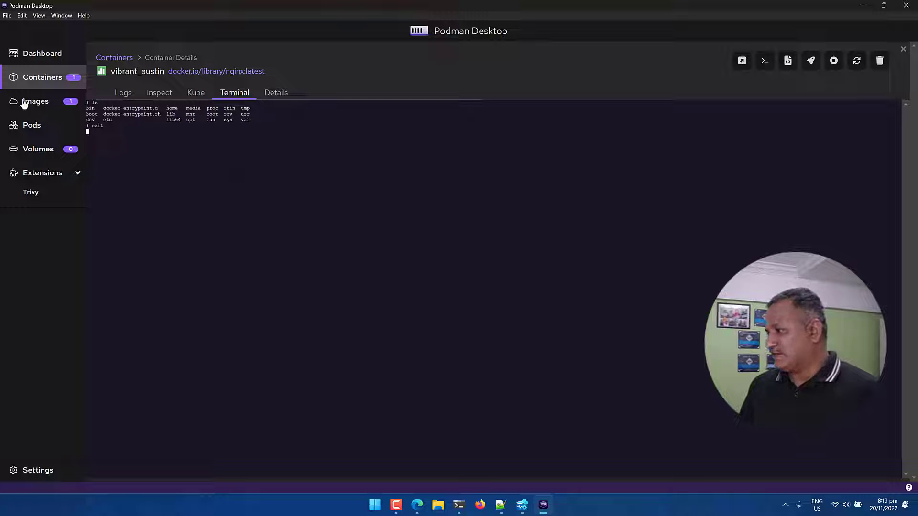
Return to the container list, stop the nginx container, and delete it.
click(48, 79)
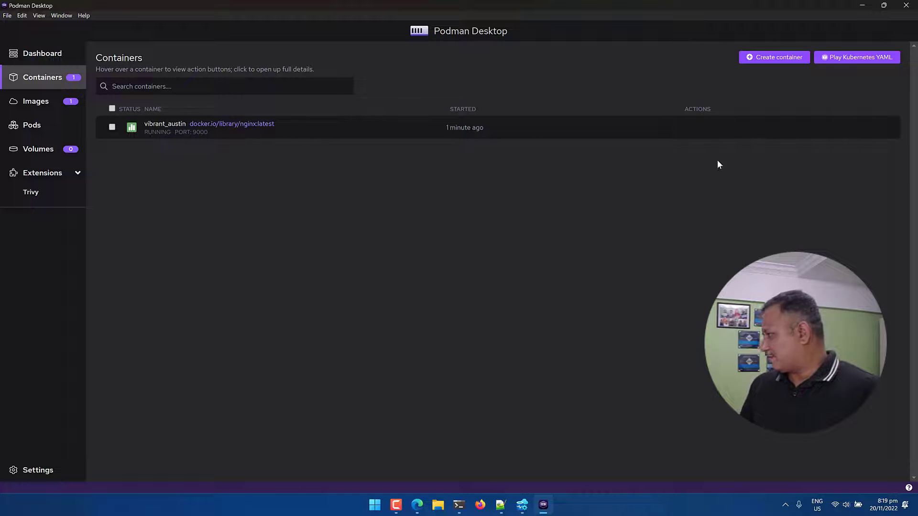
mouse_move(783, 128)
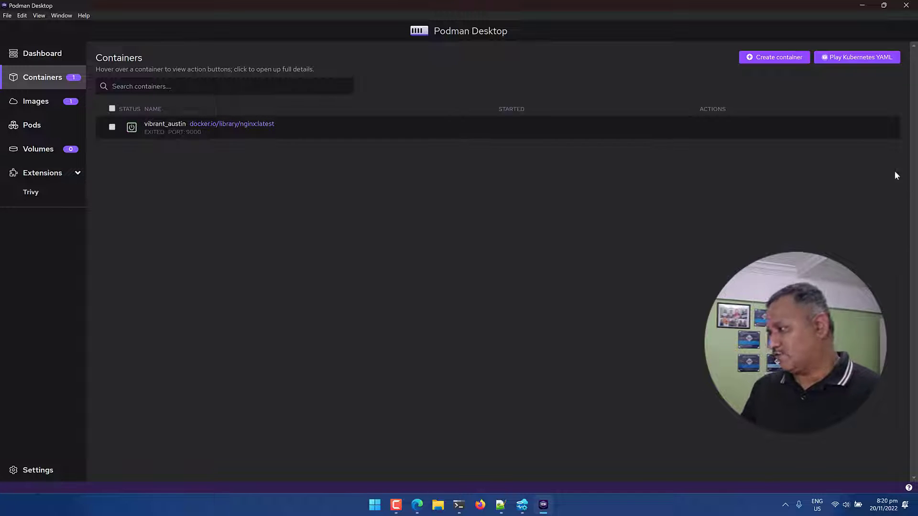
click(112, 127)
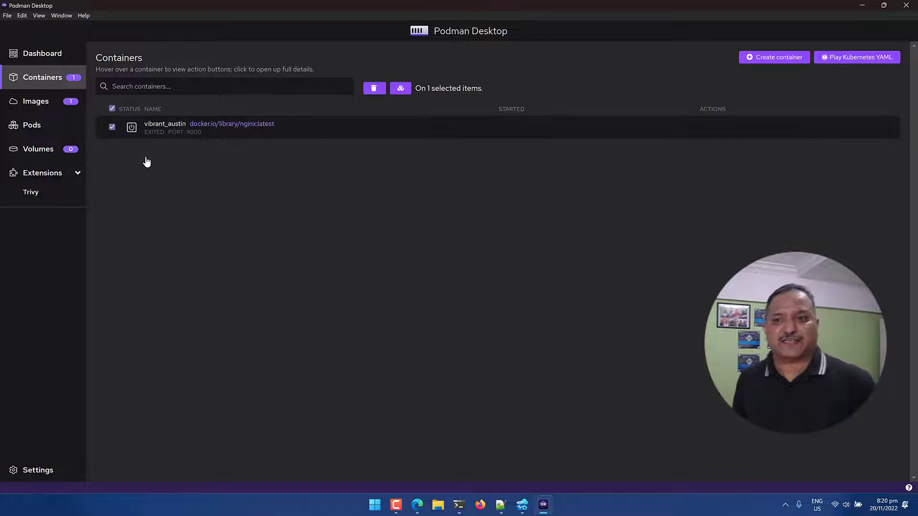
mouse_move(422, 131)
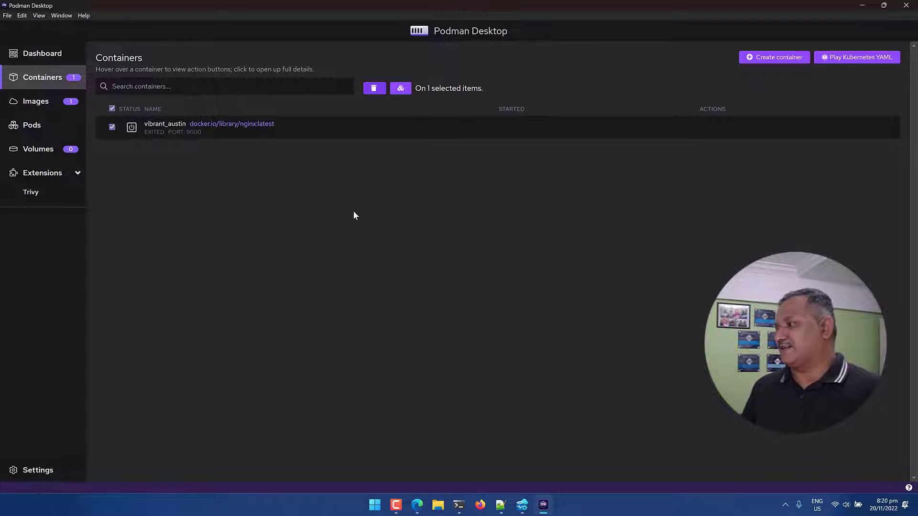
Delete the docker.io/library/nginx image from the image list.
click(30, 106)
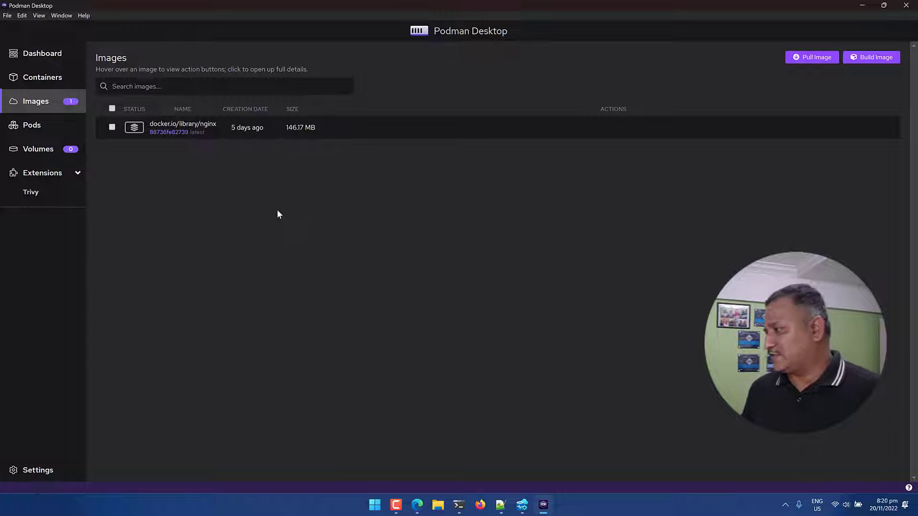
click(112, 127)
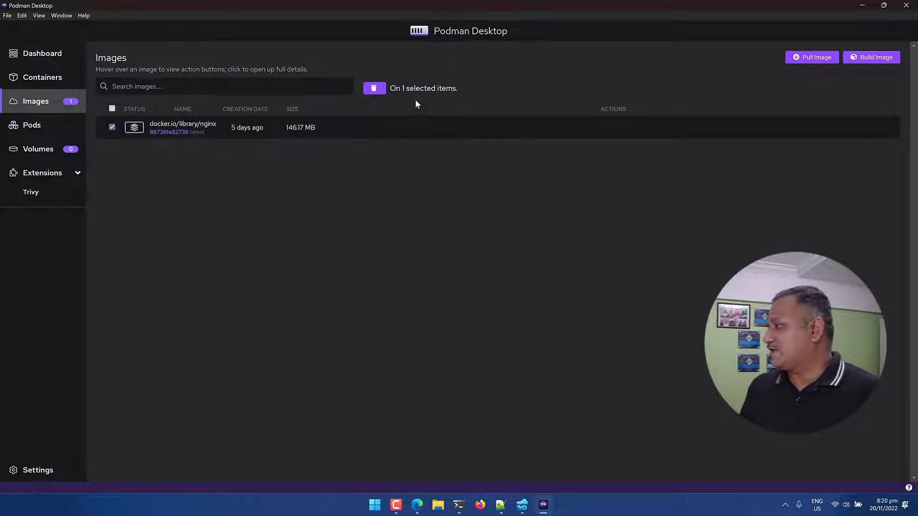
click(376, 90)
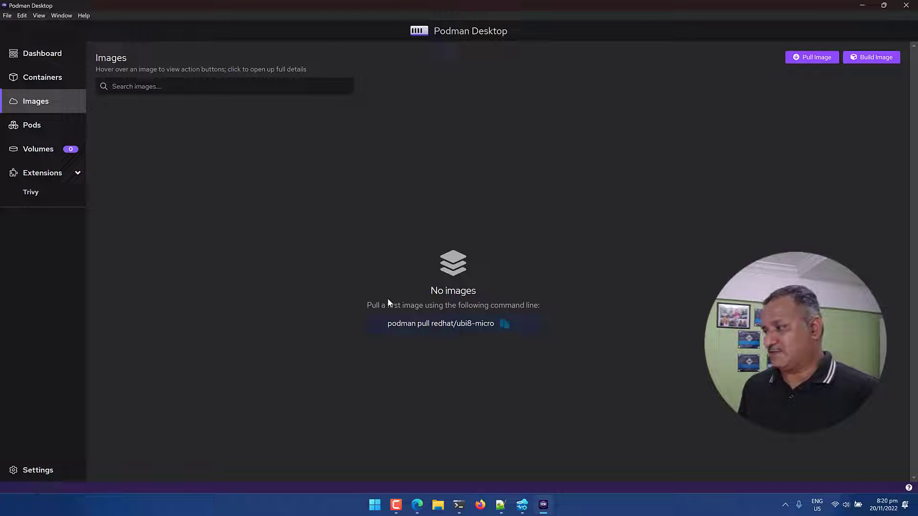
Switch to the Notepad++ notes and copy the image reference mcr.microsoft.com/mssql/server:2019-latest.
key(alt+Tab)
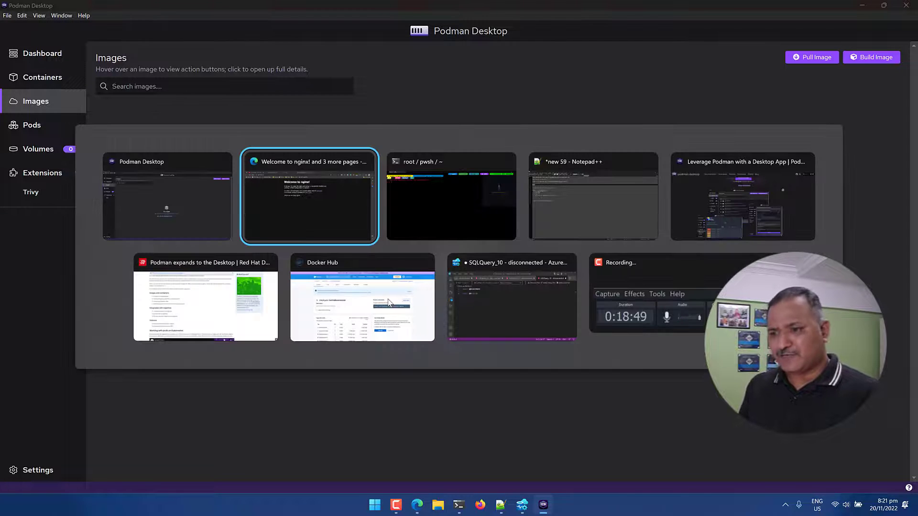
key(alt+Tab)
key(alt+Tab)
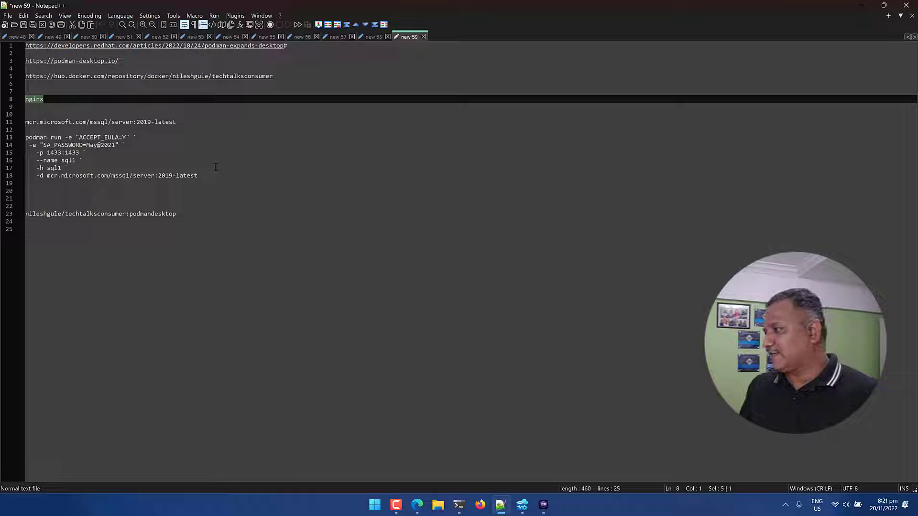
click(183, 123)
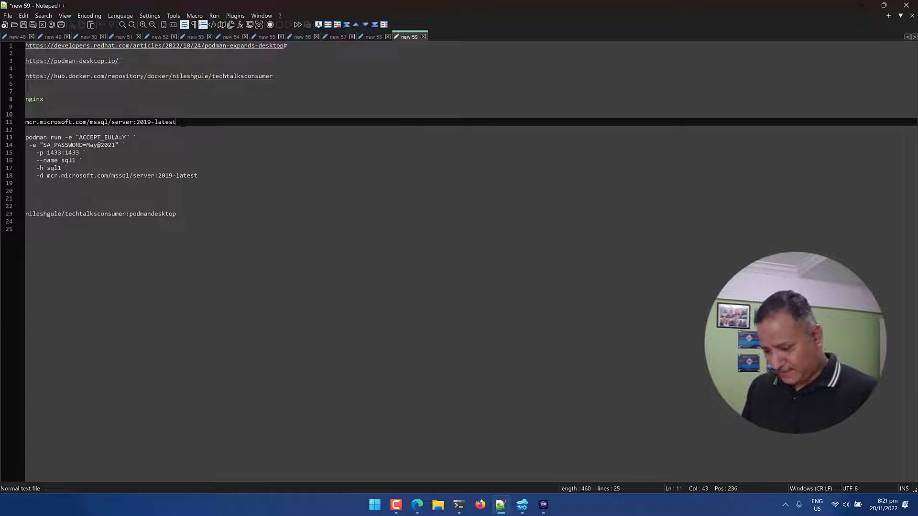
key(shift+Home)
key(ctrl+c)
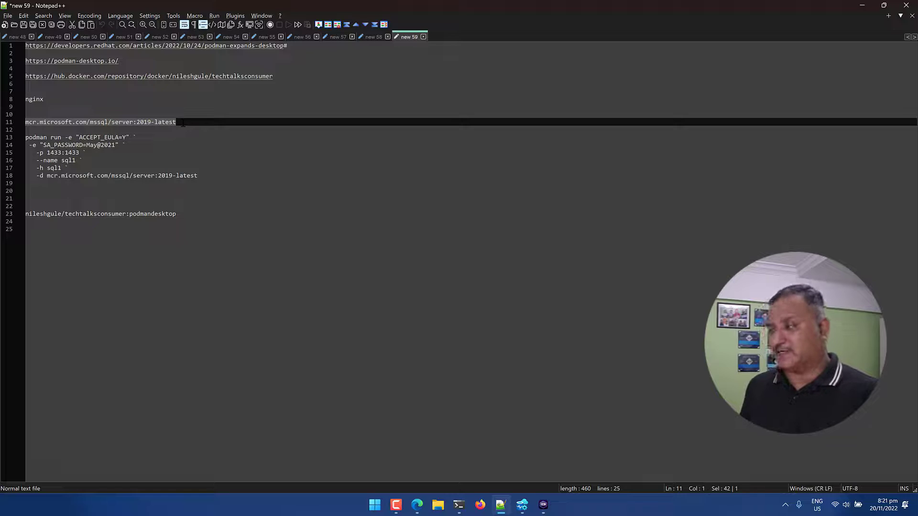
Switch back to Podman Desktop and start pulling the copied image mcr.microsoft.com/mssql/server:2019-latest from the registry.
key(alt+Tab)
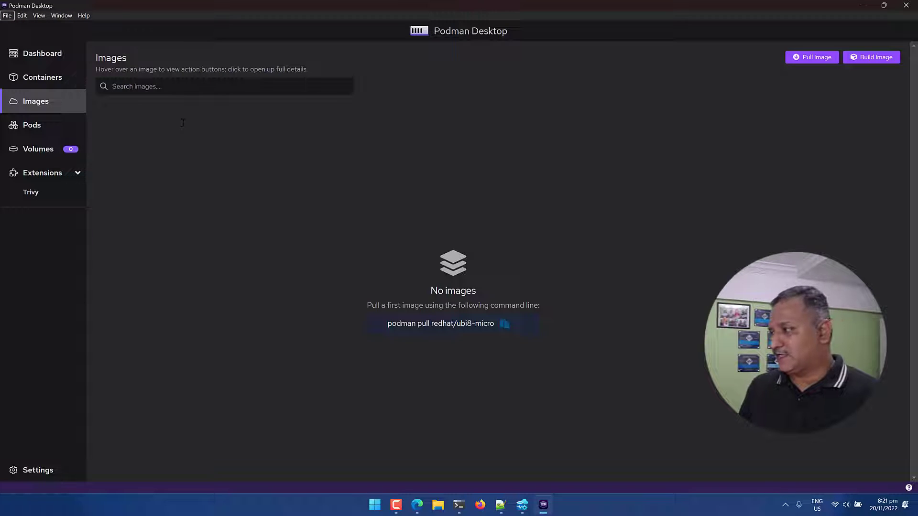
click(51, 125)
click(48, 102)
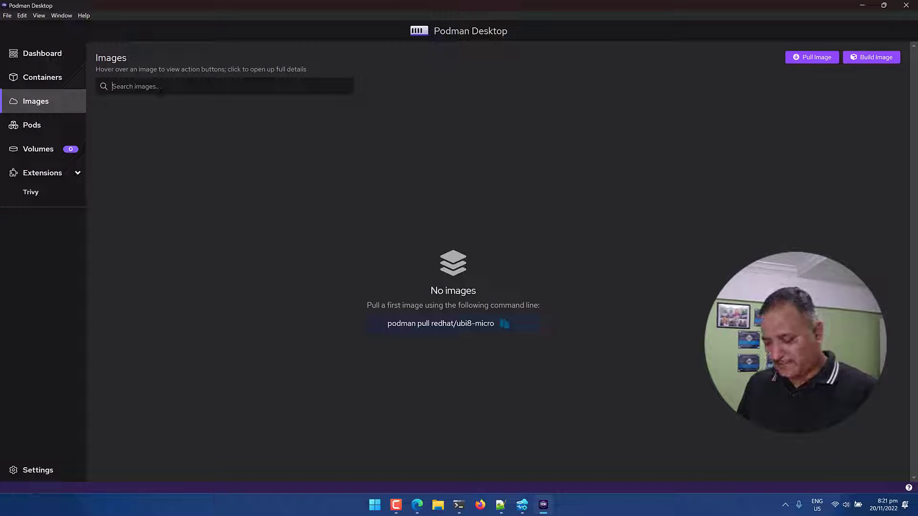
click(813, 61)
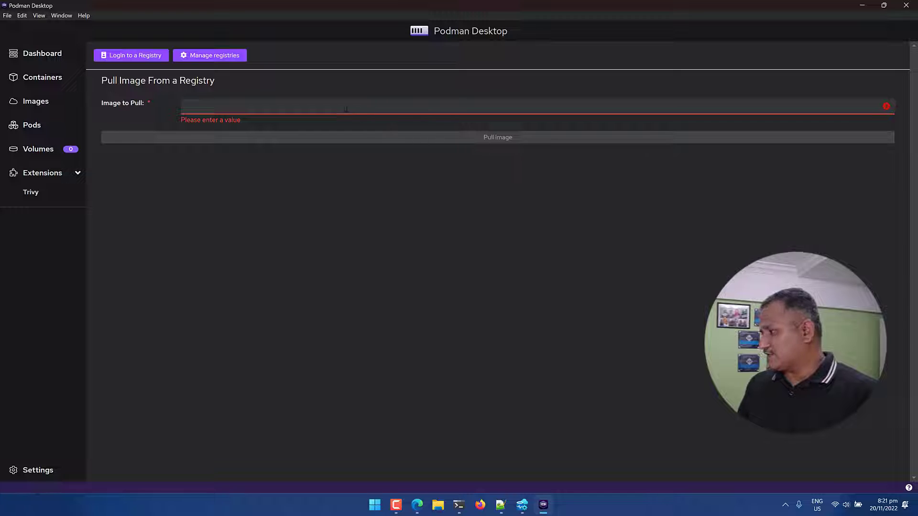
click(345, 109)
key(ctrl+v)
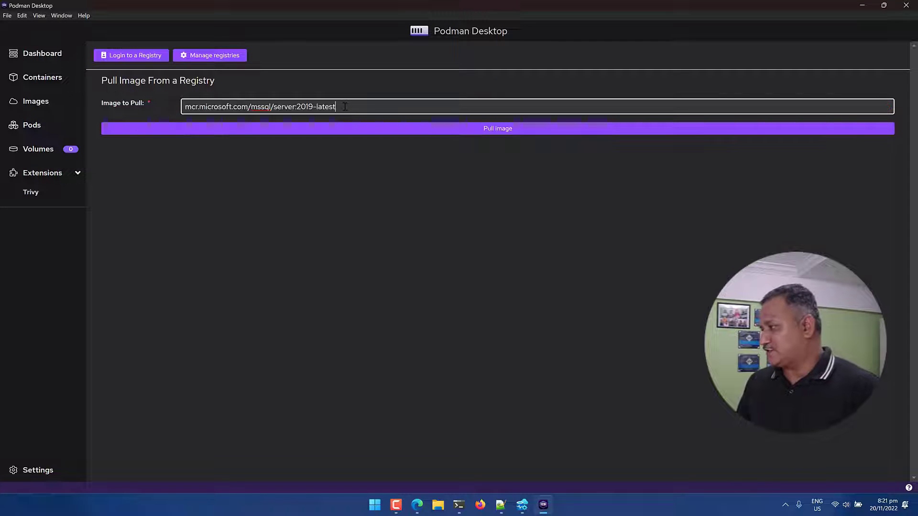
click(450, 129)
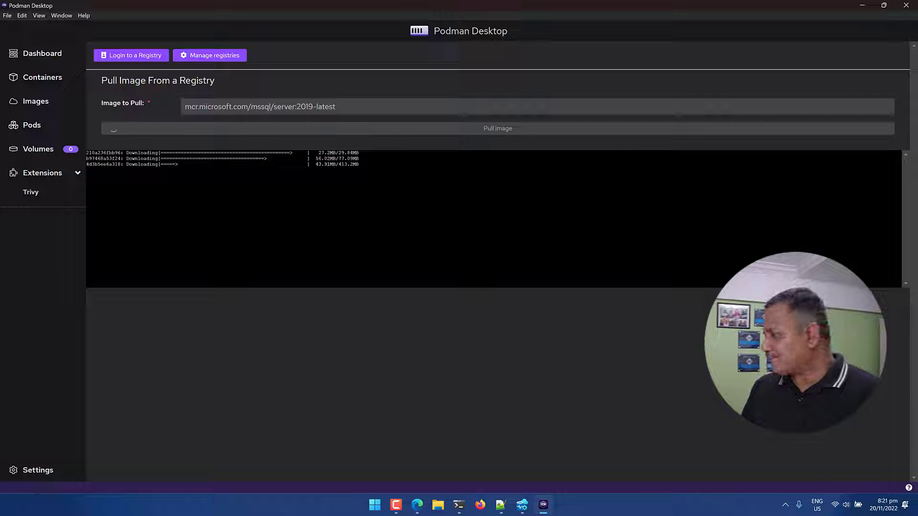
Select the whole multi-line podman run command for the sql1 container in the Notepad++ notes and return to Podman Desktop.
key(alt+Tab)
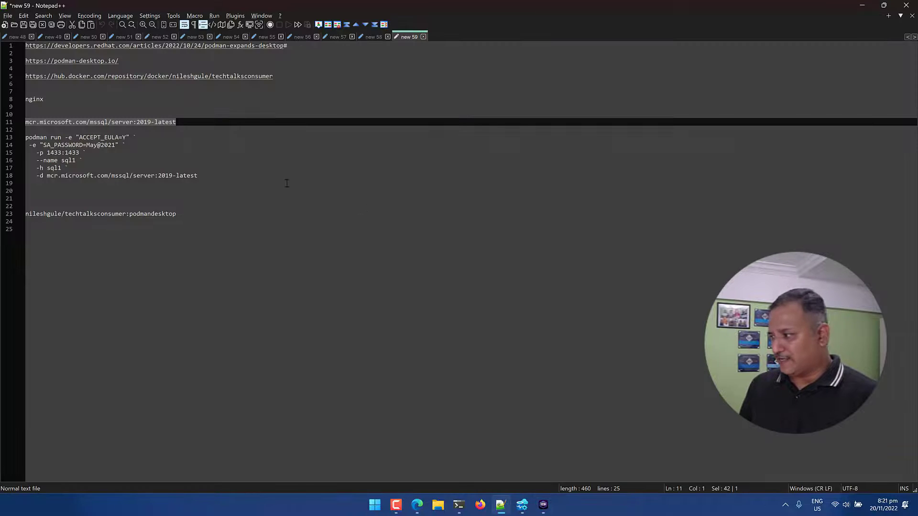
click(226, 175)
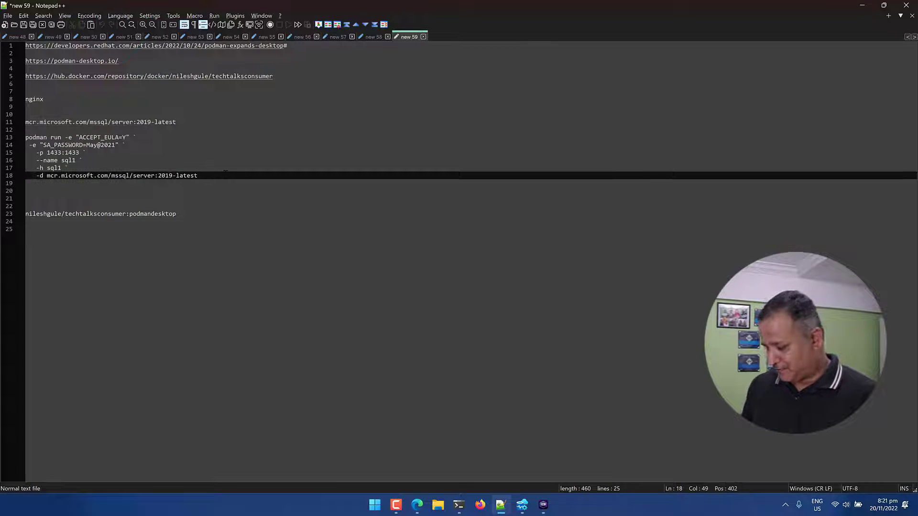
key(shift+Home)
key(shift+Up)
key(shift+Up)
key(shift+Up)
key(shift+Up)
key(shift+Up)
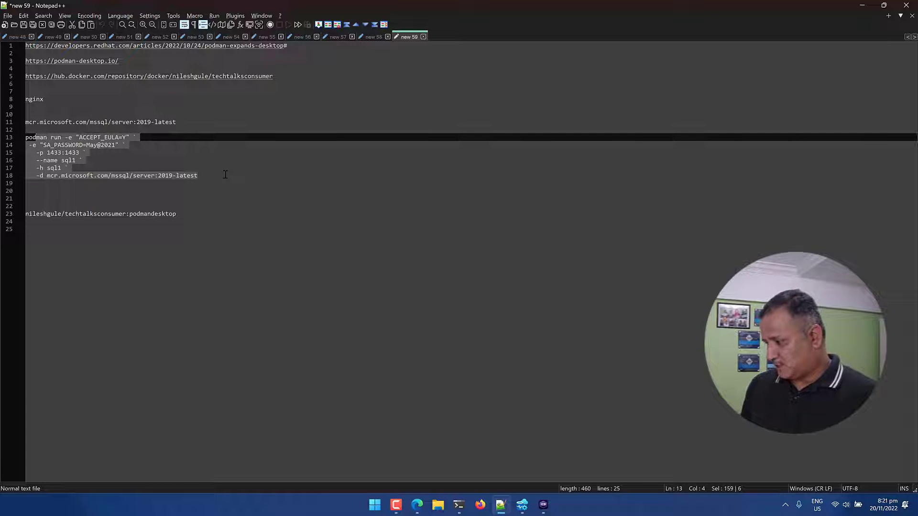
key(shift+Home)
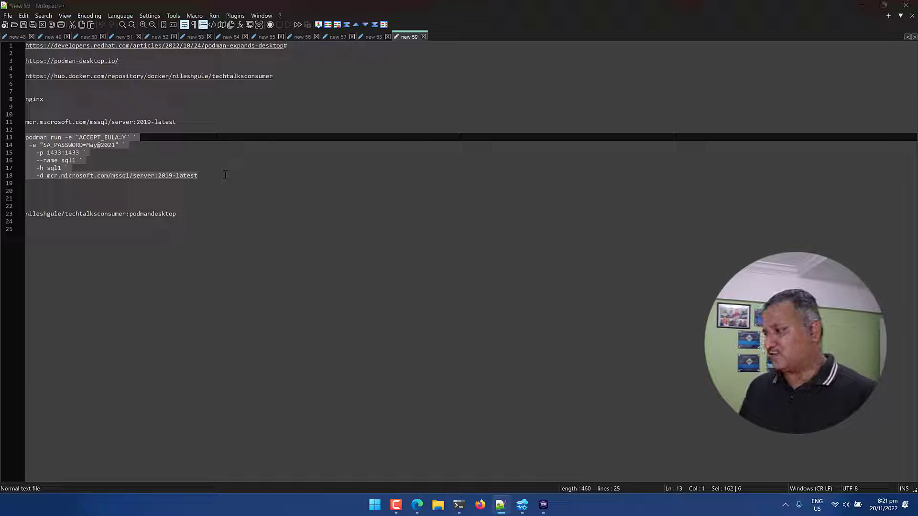
key(alt+Tab)
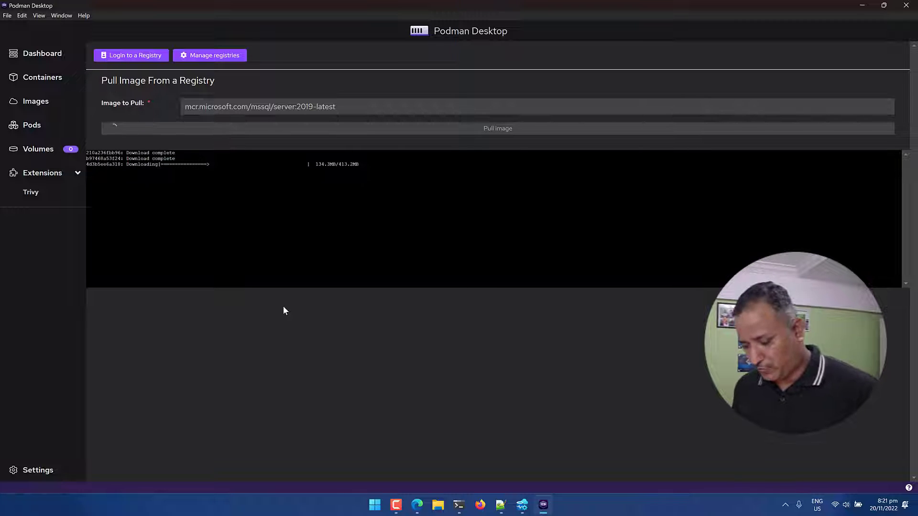
Switch to the PowerShell terminal and list the local images with podman images.
key(alt+Tab)
key(alt+Tab)
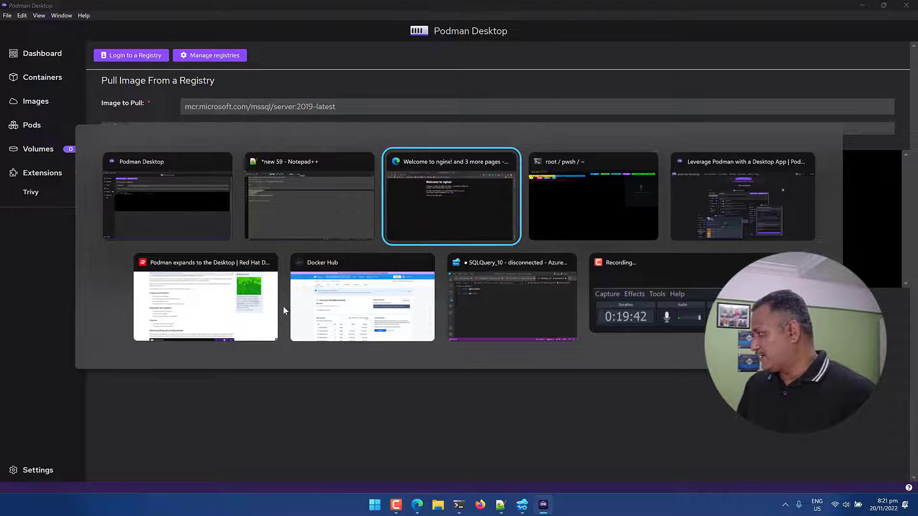
key(alt+Tab)
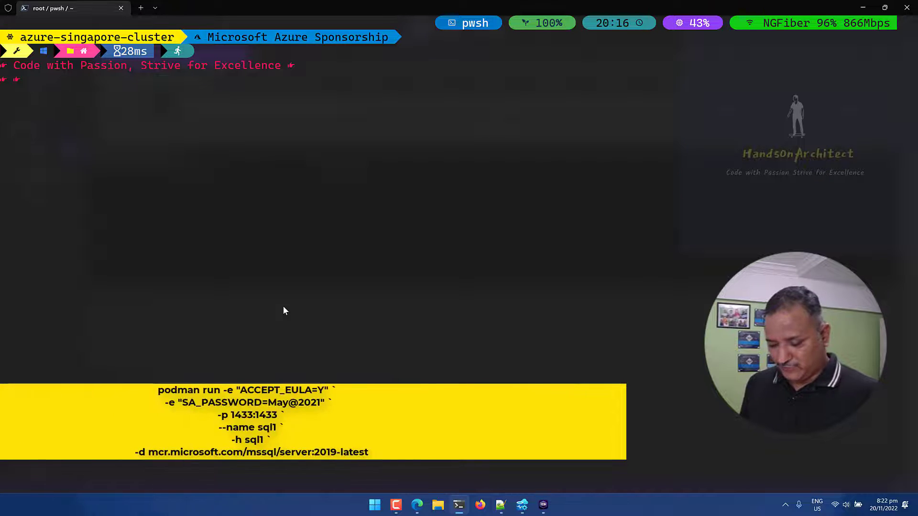
text(po)
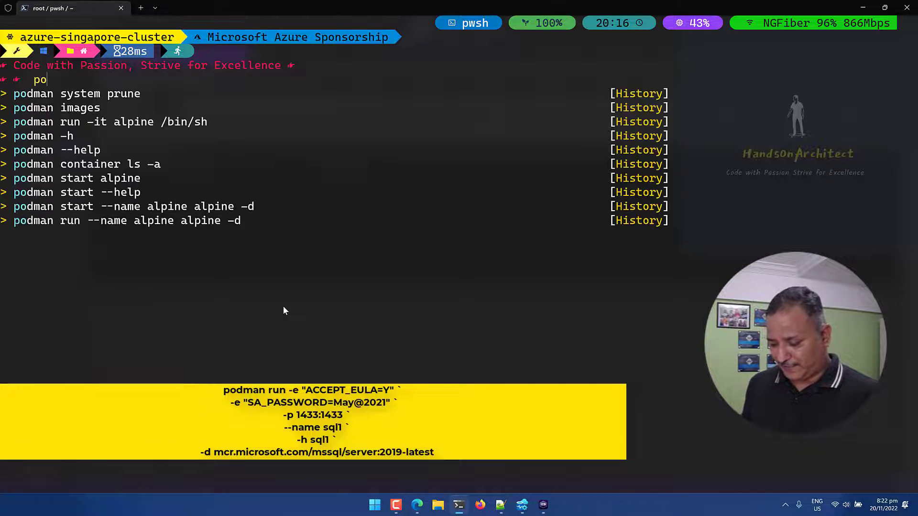
text(dman )
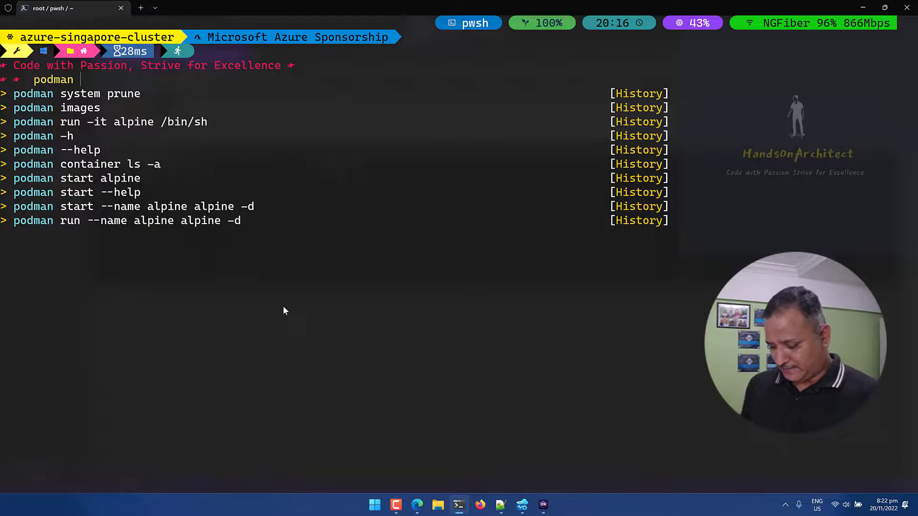
text(ima)
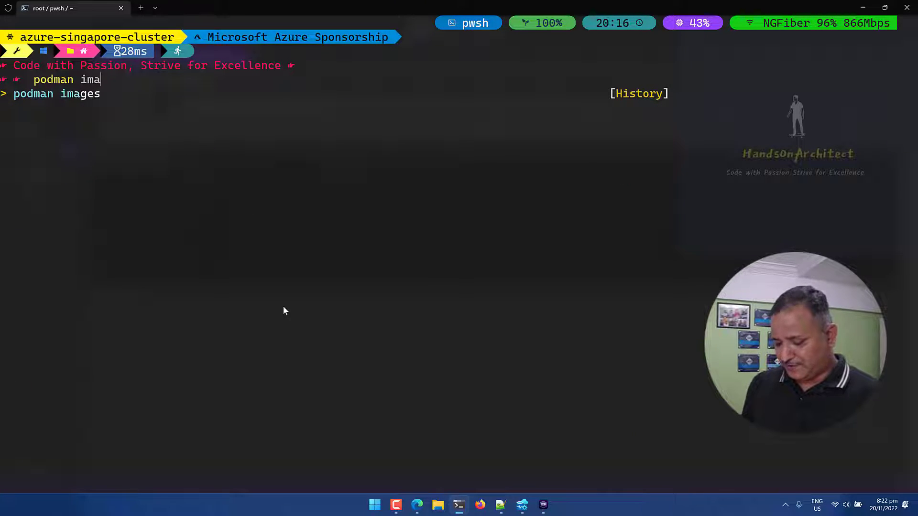
text(ges)
key(Return)
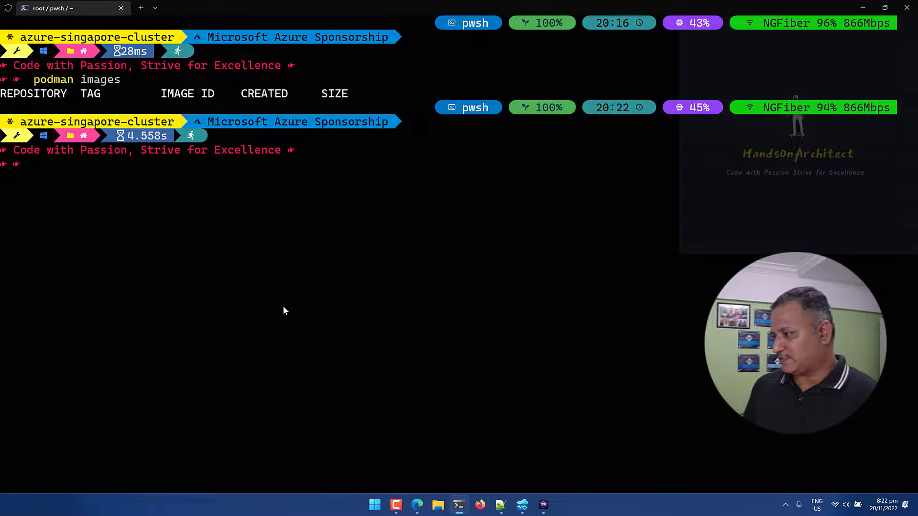
Check the image pull in Podman Desktop and list the running containers in the terminal with podman ps.
key(alt+Tab)
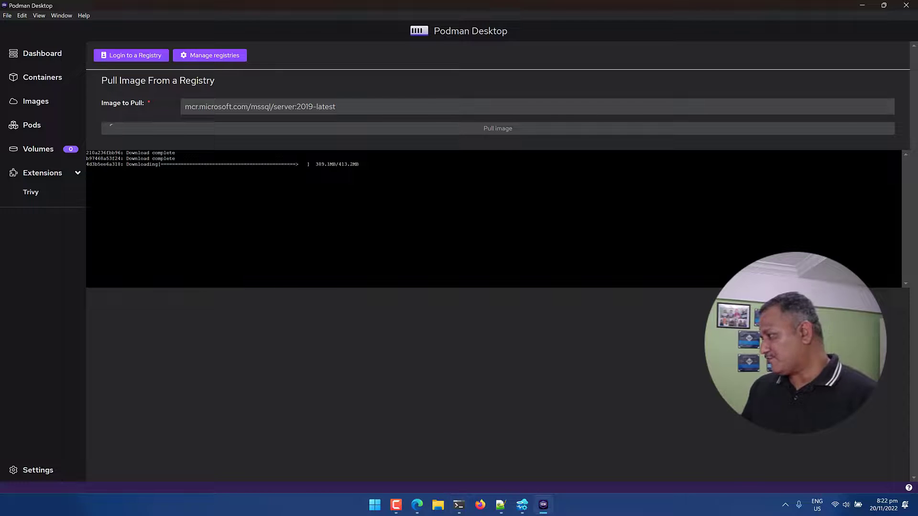
key(alt+Tab)
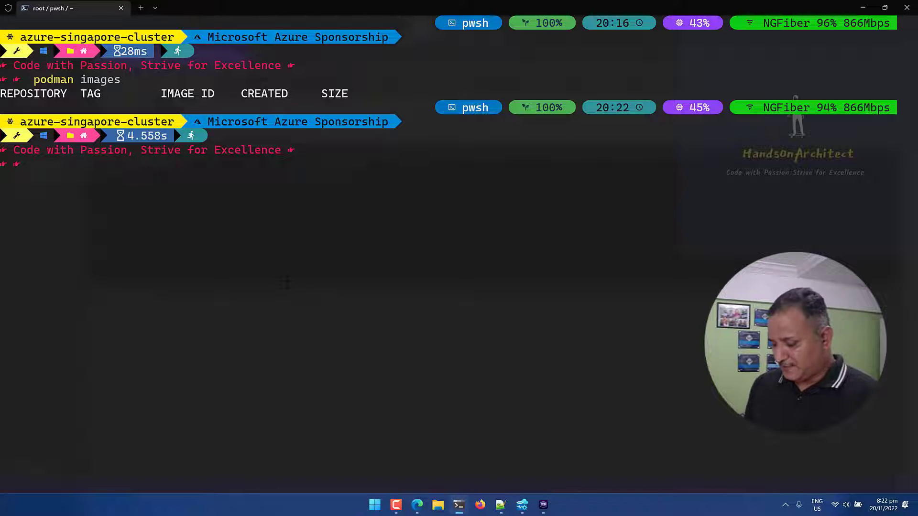
text(po)
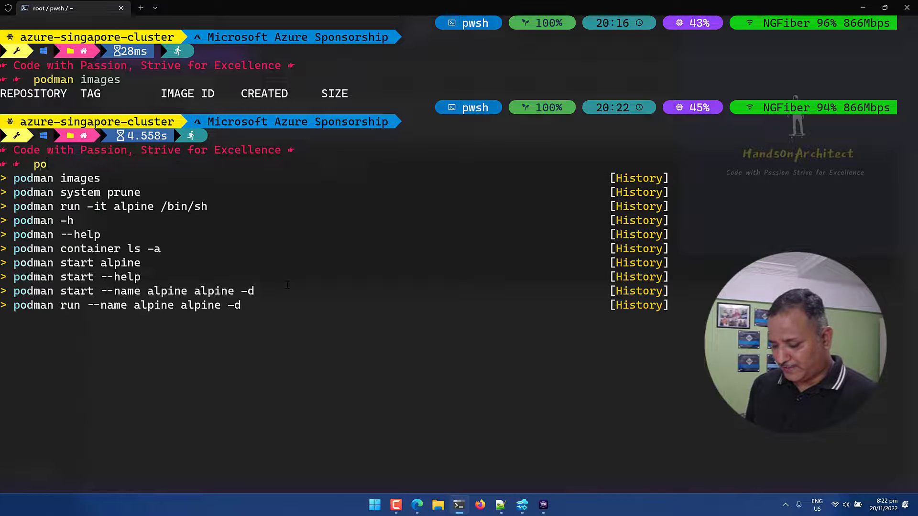
text(dman)
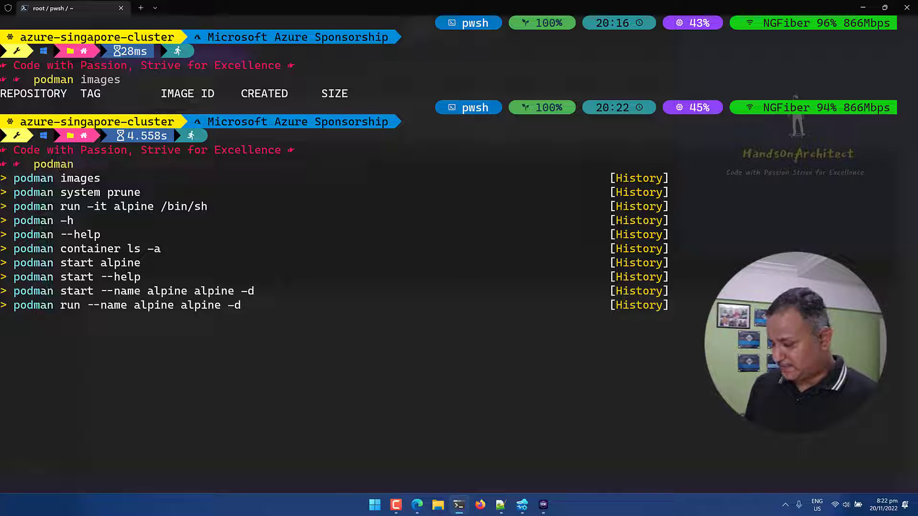
text( ps)
key(Return)
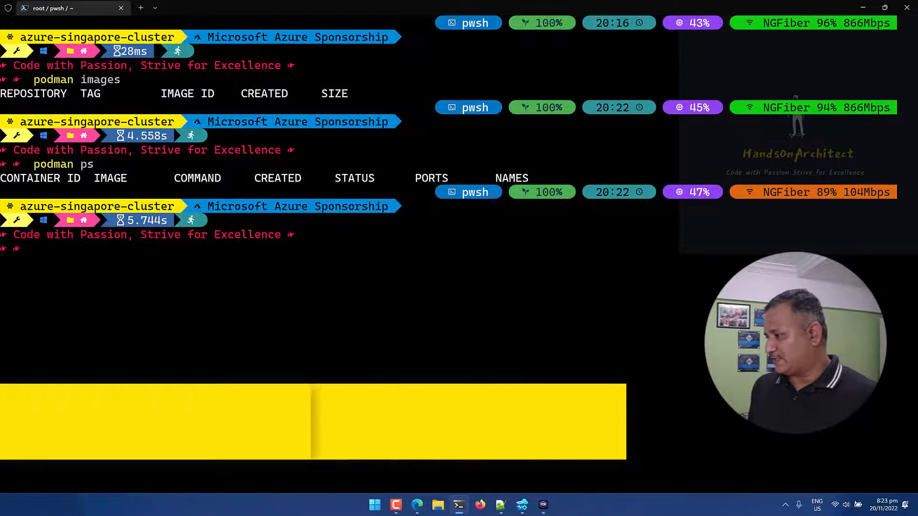
Switch between the terminal and Podman Desktop to follow the SQL Server image download until the pull is done.
key(alt+Tab)
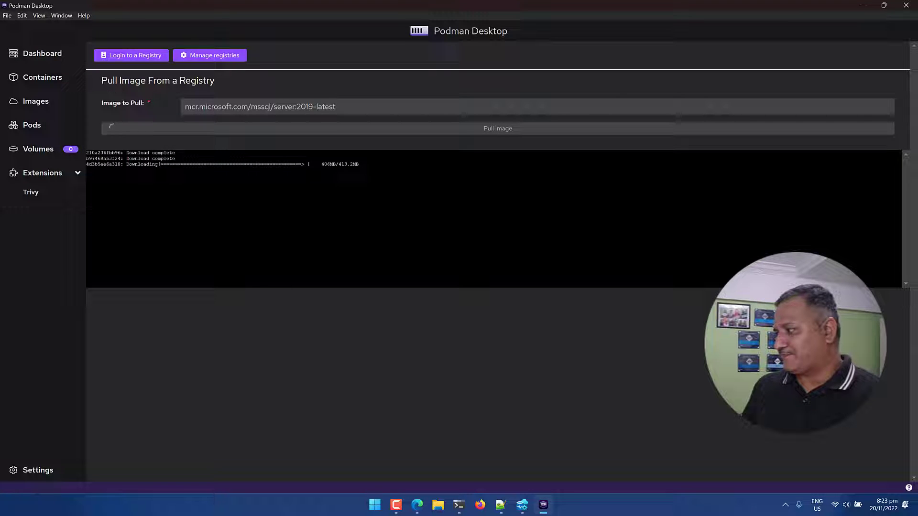
key(alt+Tab)
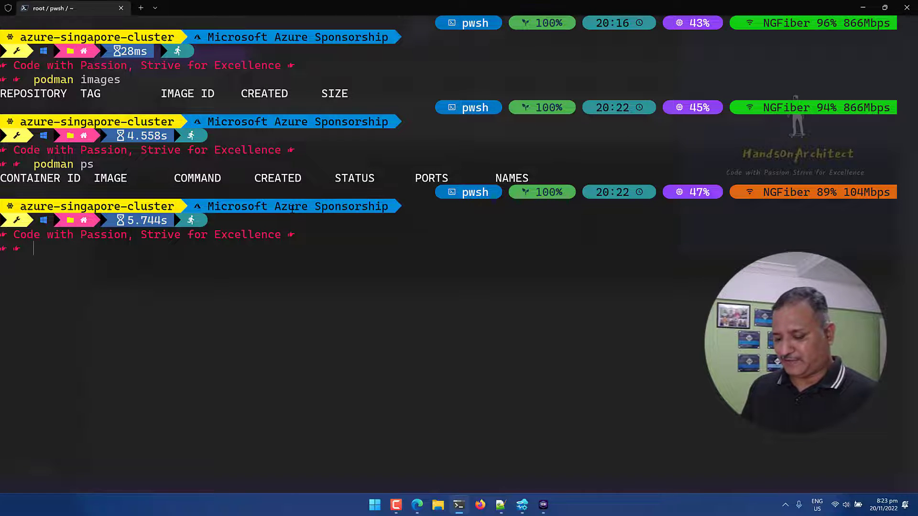
key(alt+Tab)
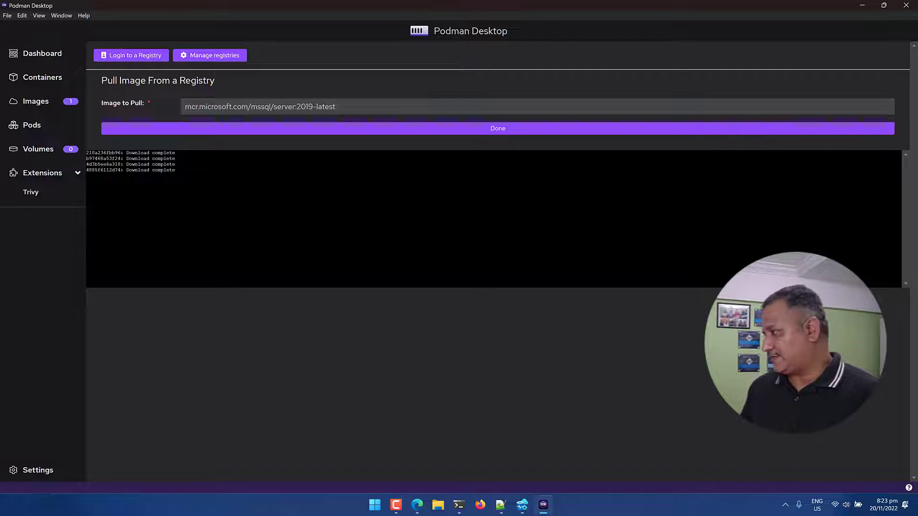
Close the completed image pull, switch to the PowerShell terminal to list the images with podman images, and clear the screen with cls.
click(517, 130)
key(alt+Tab)
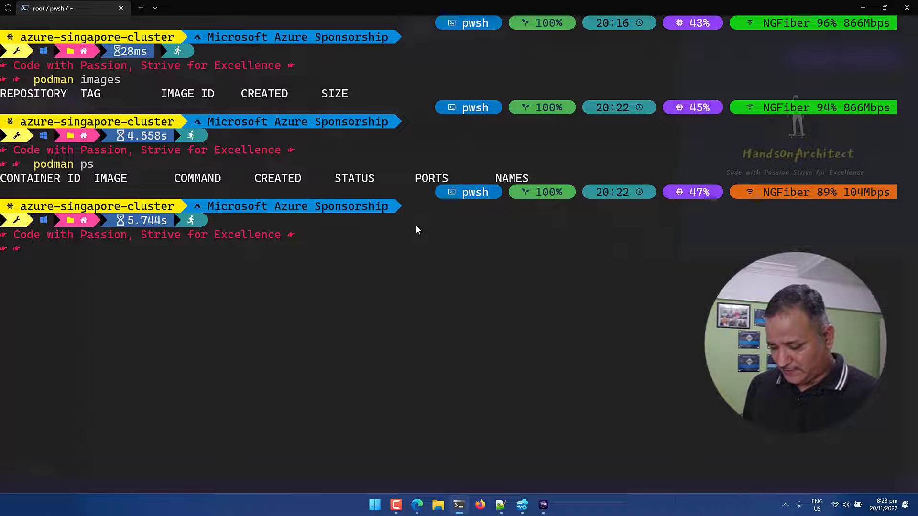
text(podman )
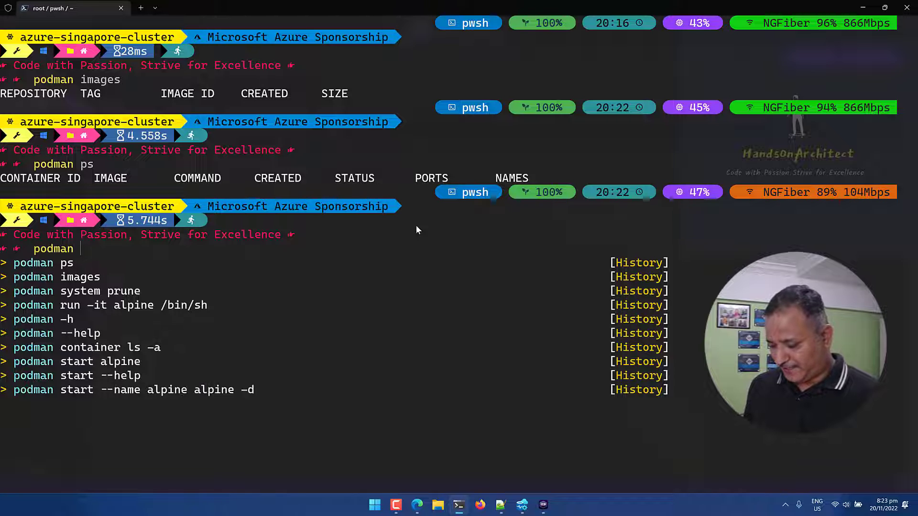
text(images)
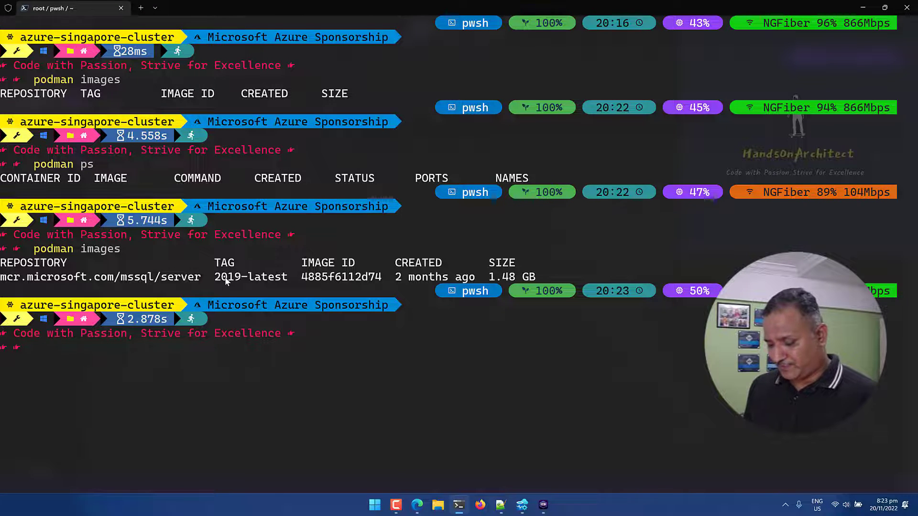
text(cls)
key(Return)
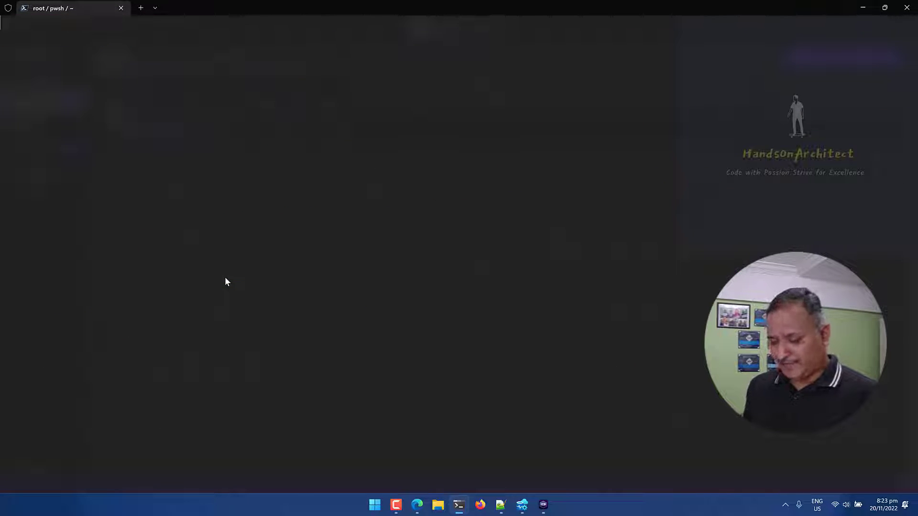
Switch to Podman Desktop and start a container named sql from the mcr.microsoft.com/mssql/server image, keeping local port 1433.
key(alt+Tab)
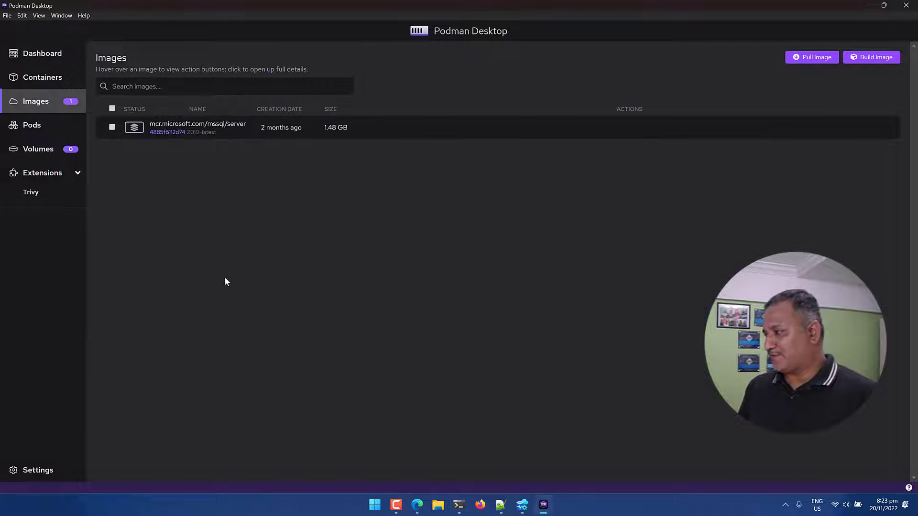
mouse_move(625, 123)
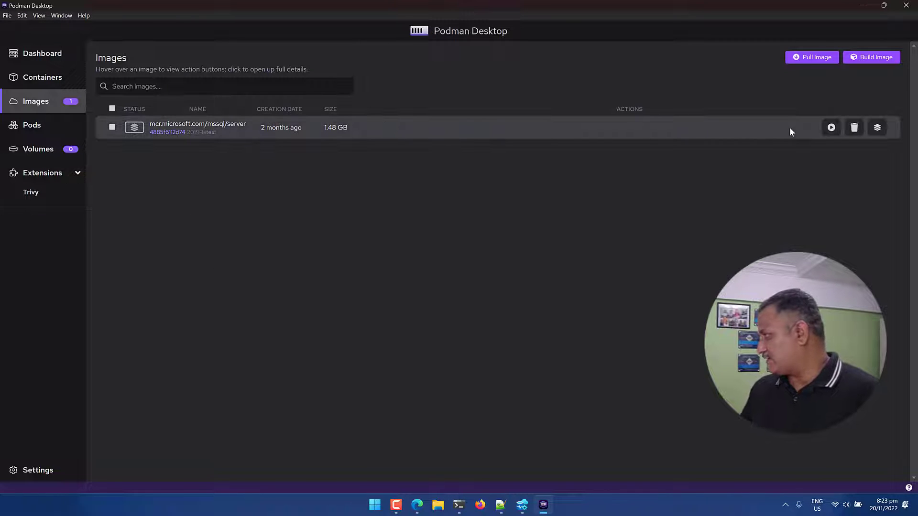
click(831, 128)
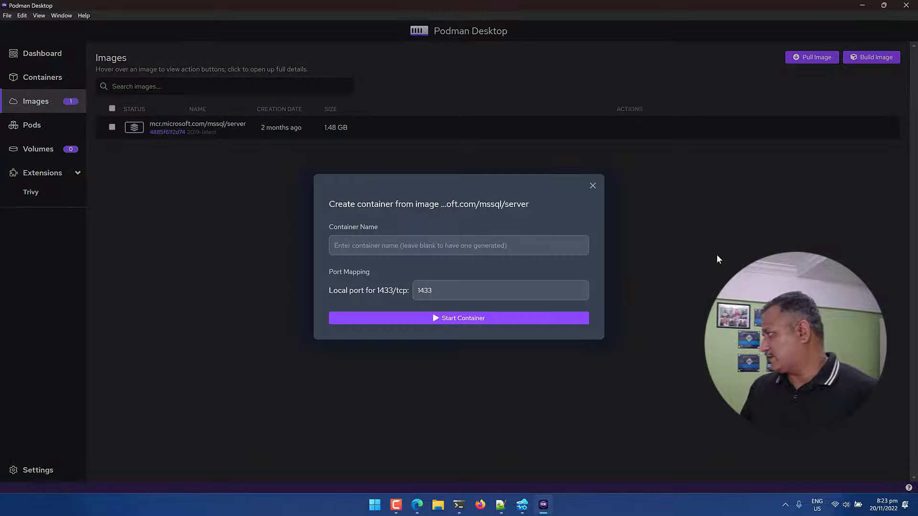
click(401, 240)
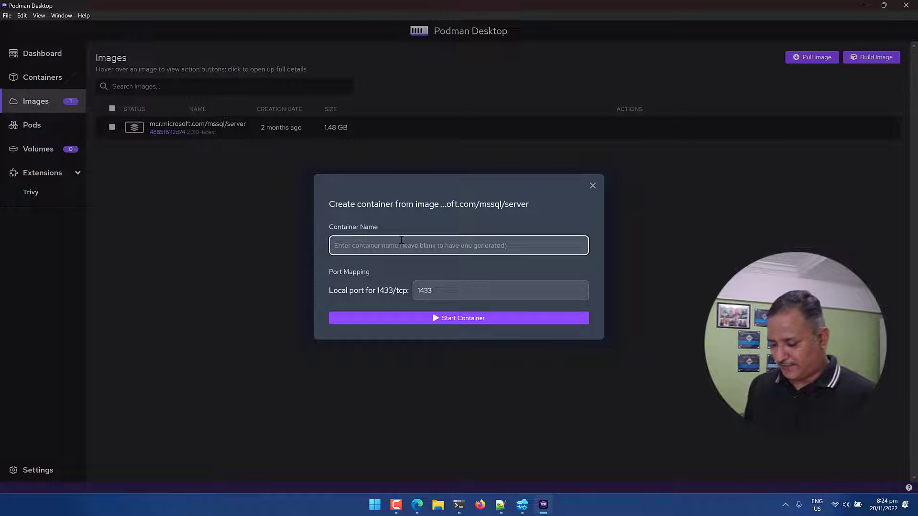
text(sql)
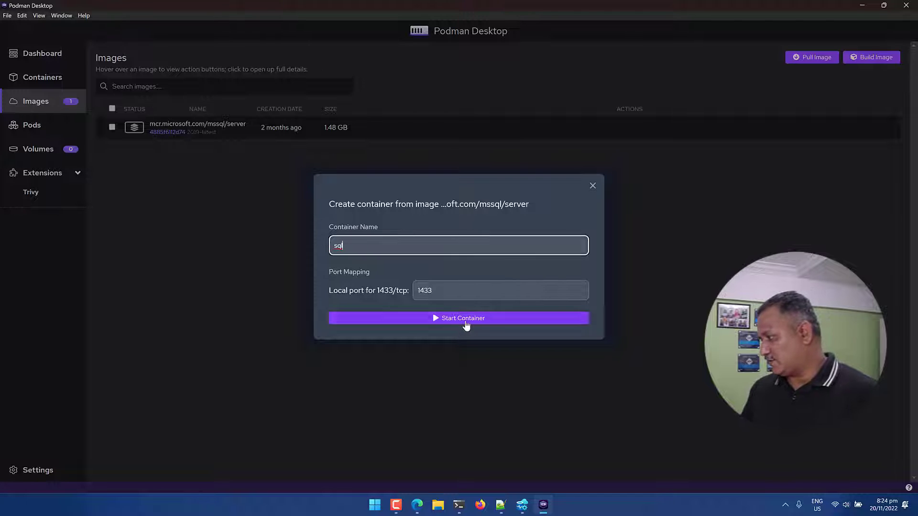
click(437, 295)
double_click(437, 296)
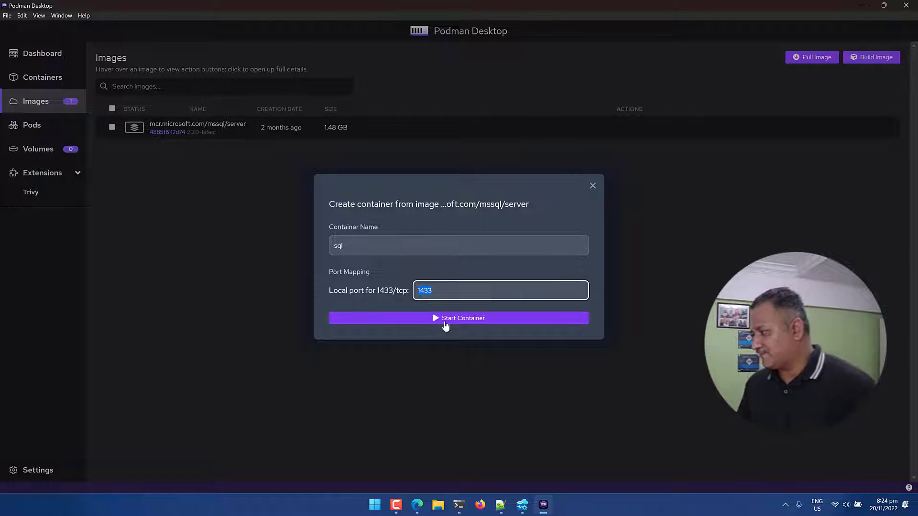
click(445, 319)
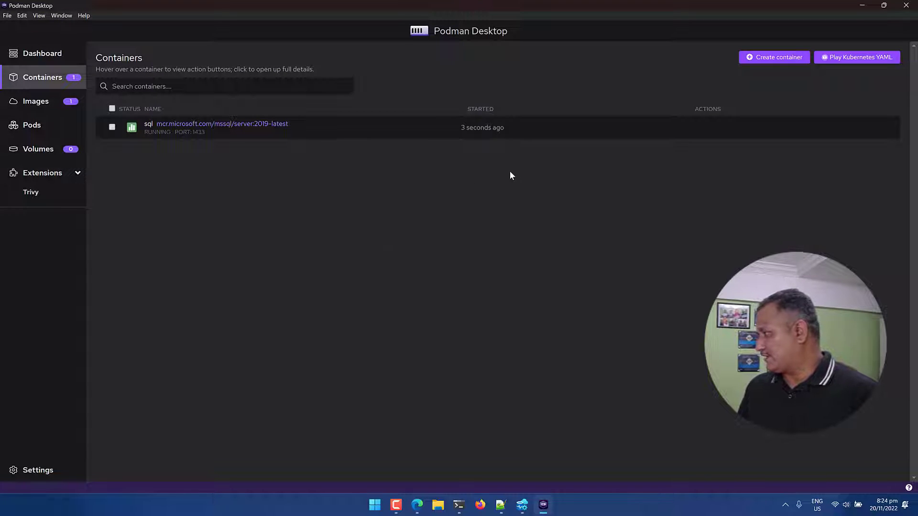
Open the sql container's details and look through its logs, inspect data, terminal and Kubernetes YAML for its state.
mouse_move(481, 134)
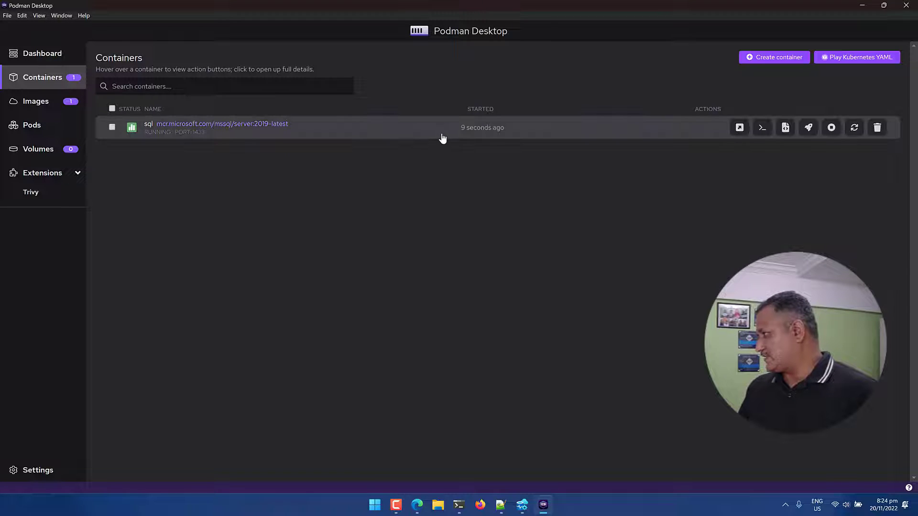
click(374, 137)
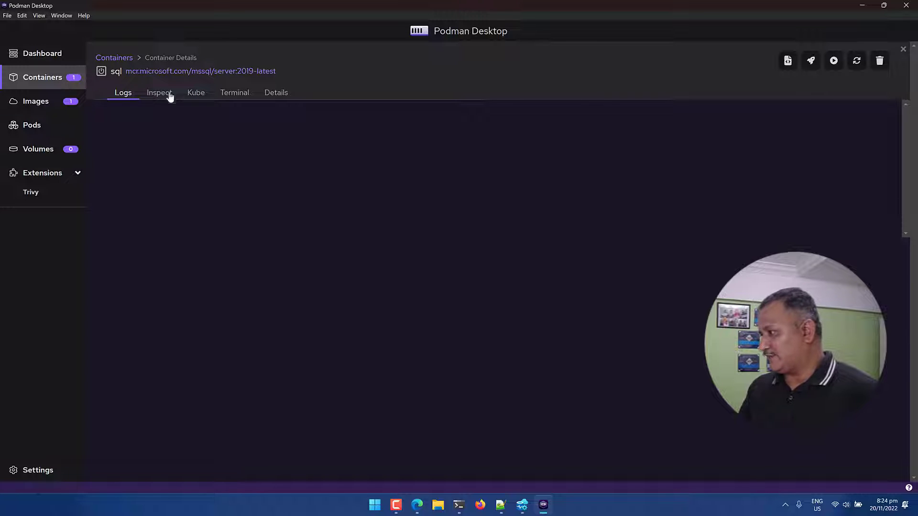
click(44, 84)
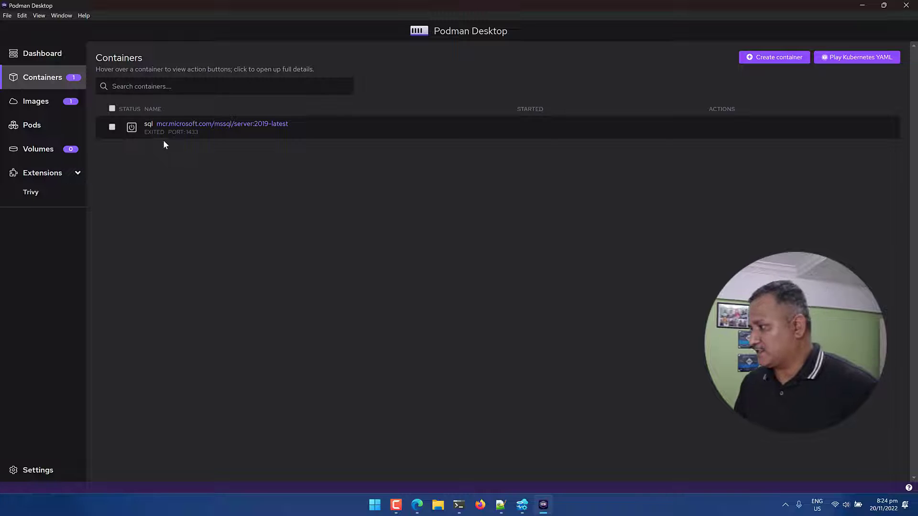
mouse_move(166, 138)
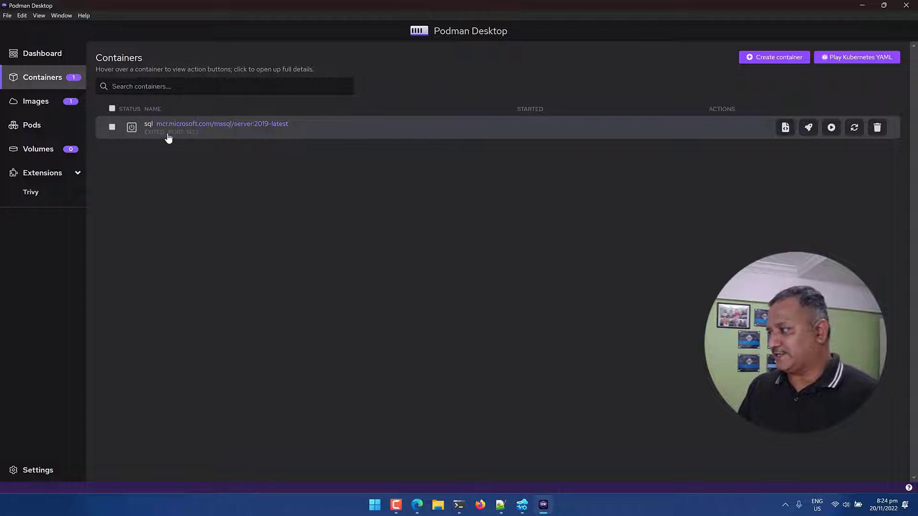
click(168, 138)
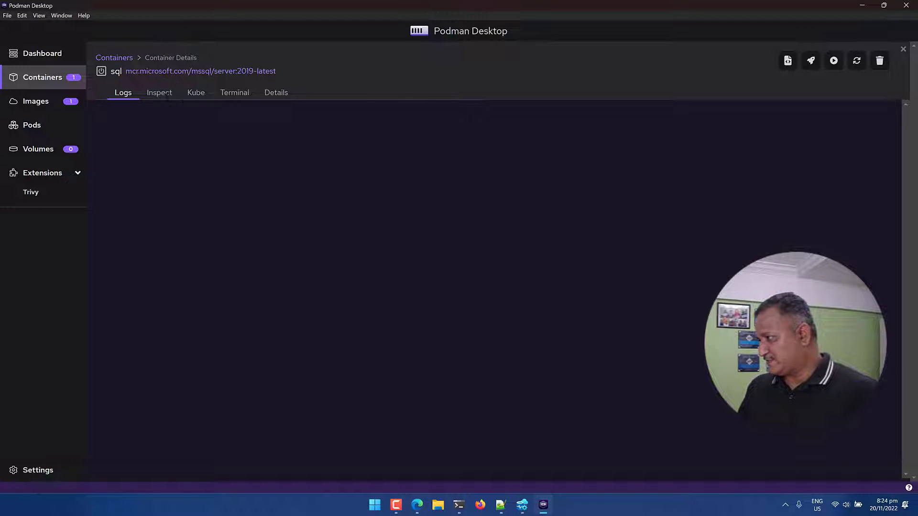
click(159, 94)
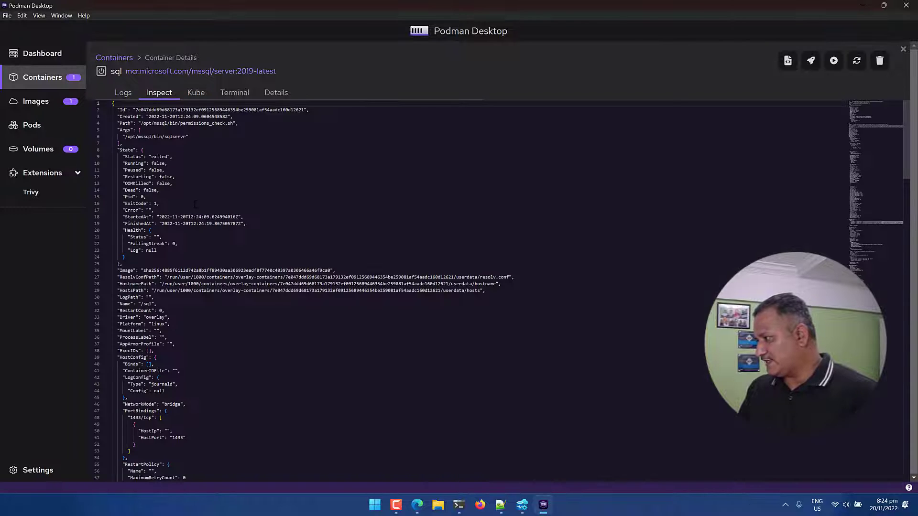
scroll(220, 191, down, 5)
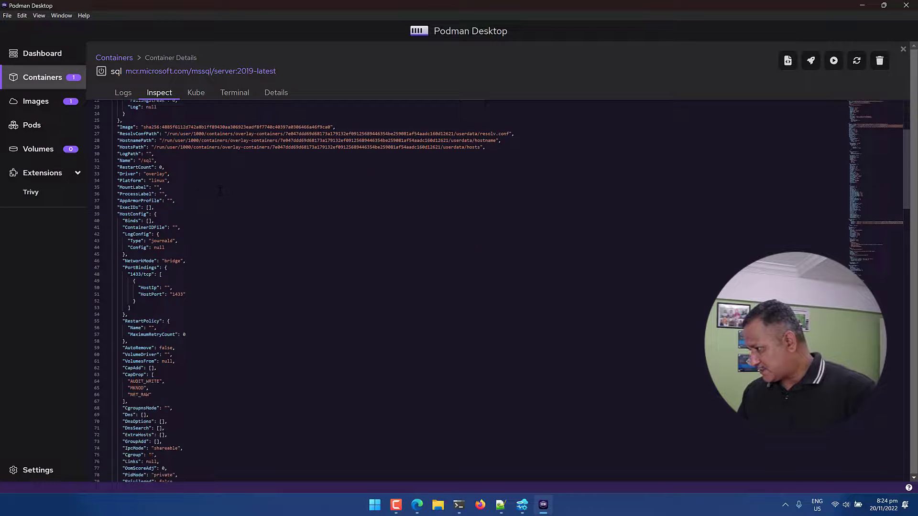
click(276, 93)
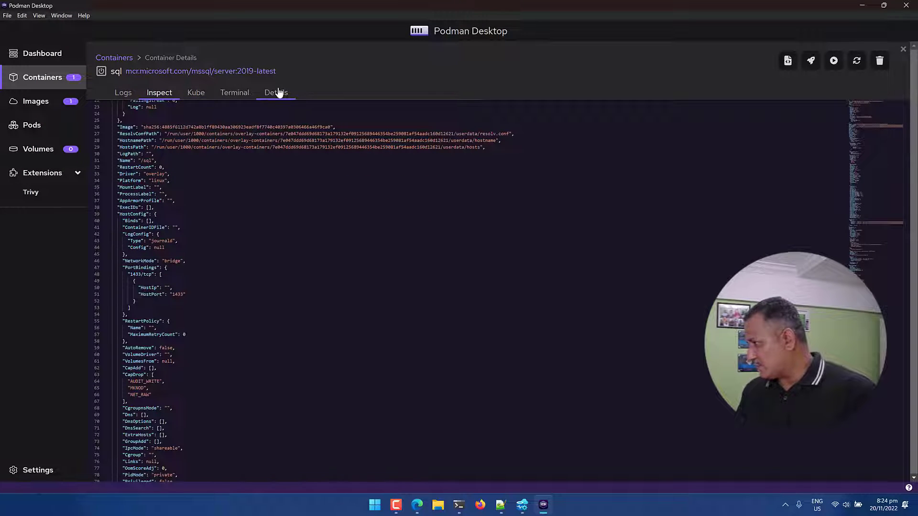
click(244, 95)
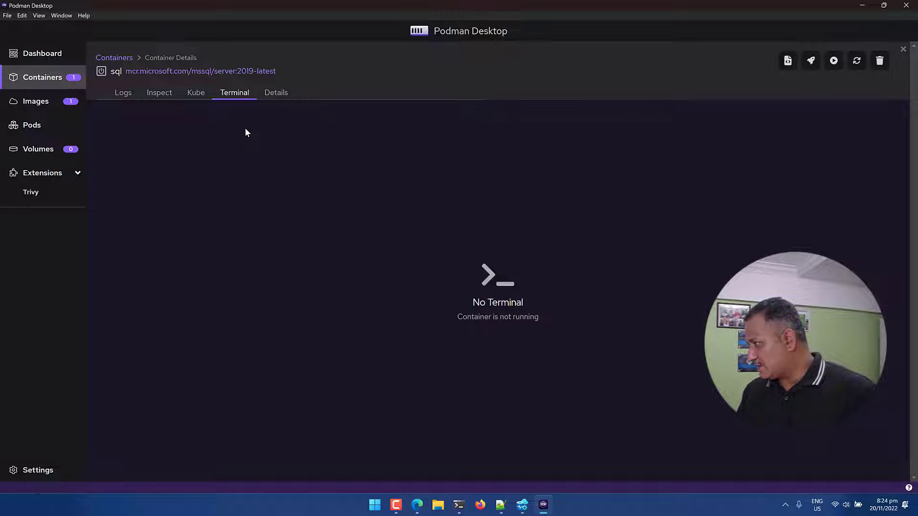
click(197, 93)
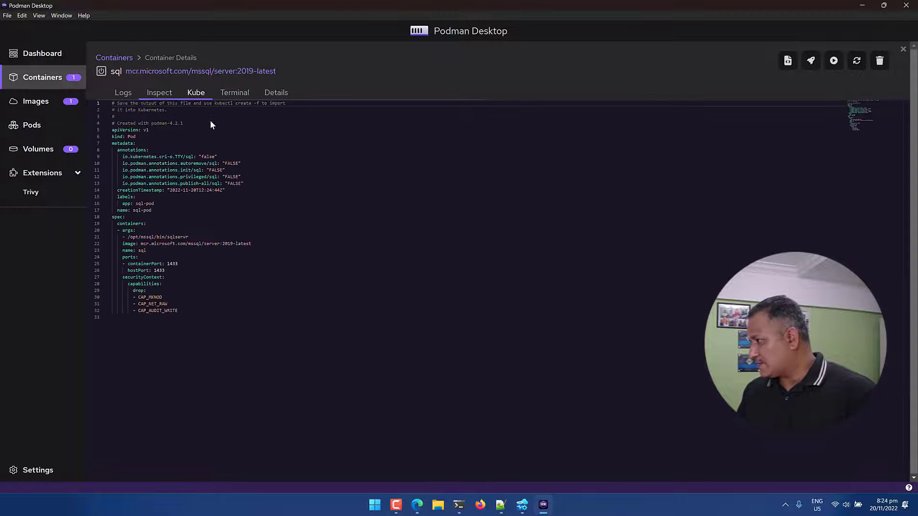
Examine the sql container's full inspect JSON, including its environment, image labels and network settings.
click(161, 93)
scroll(253, 128, down, 4)
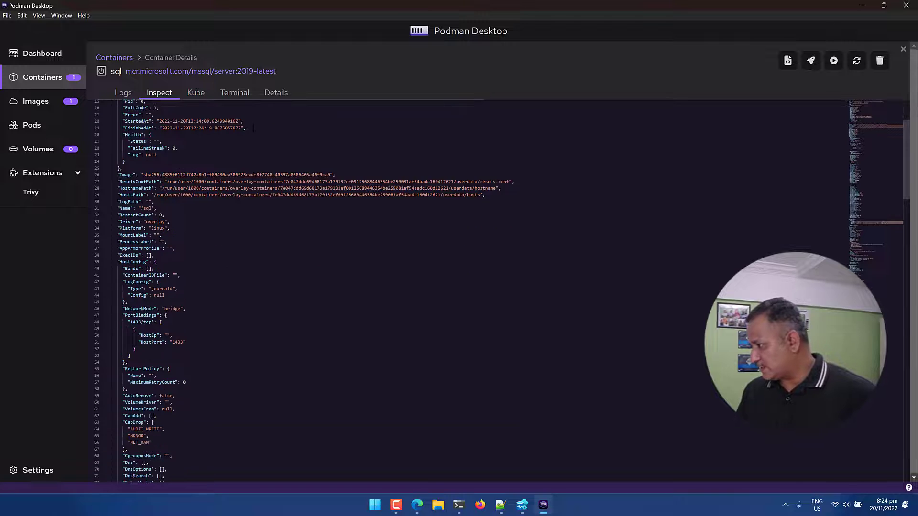
scroll(254, 128, down, 15)
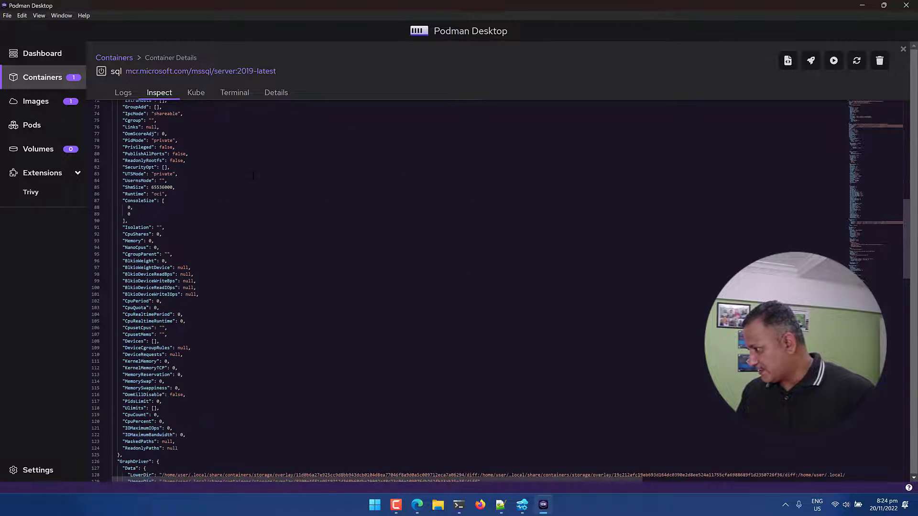
scroll(253, 176, down, 15)
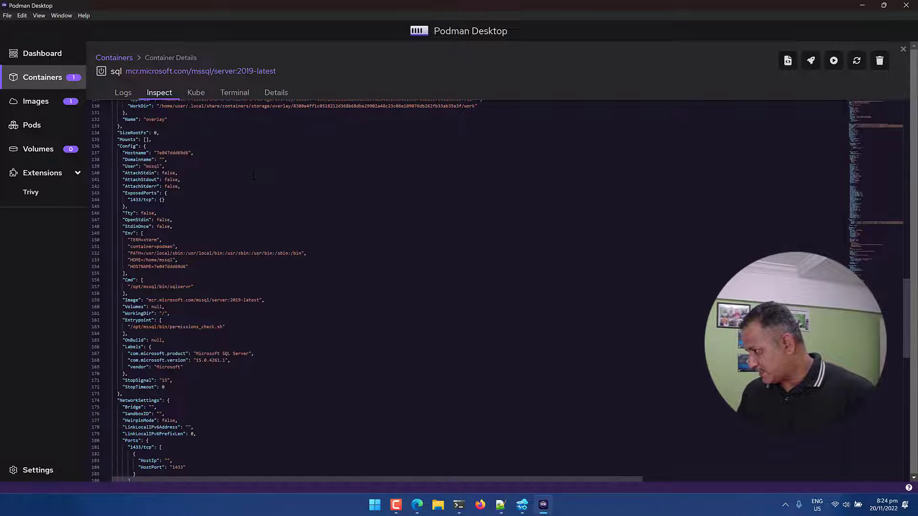
scroll(254, 175, down, 2)
scroll(253, 175, down, 2)
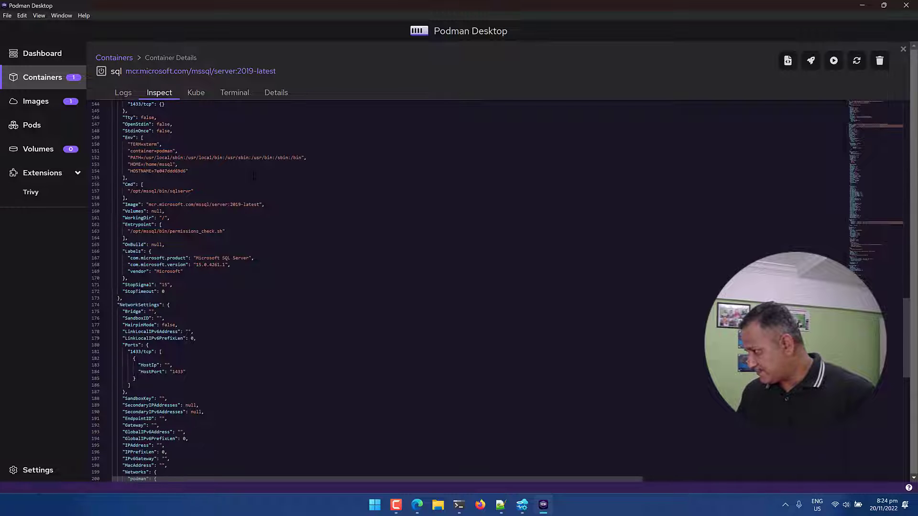
scroll(253, 175, down, 2)
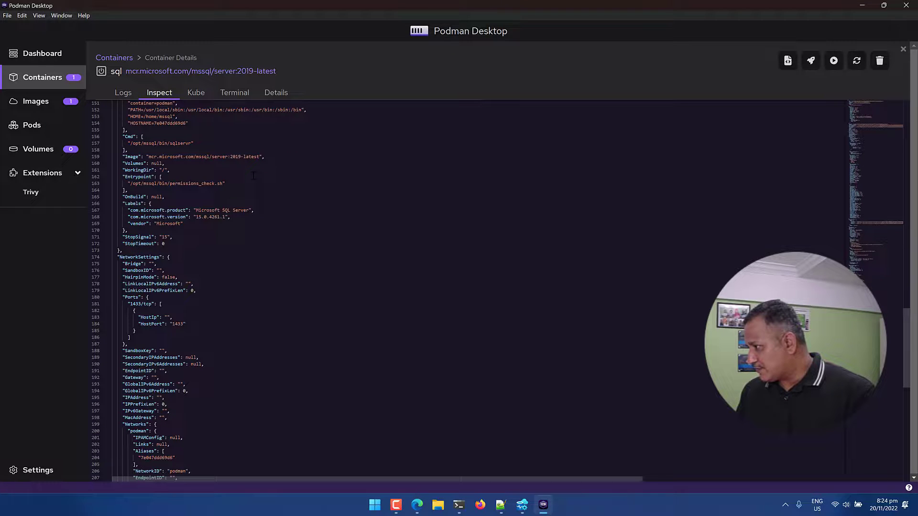
scroll(254, 176, up, 2)
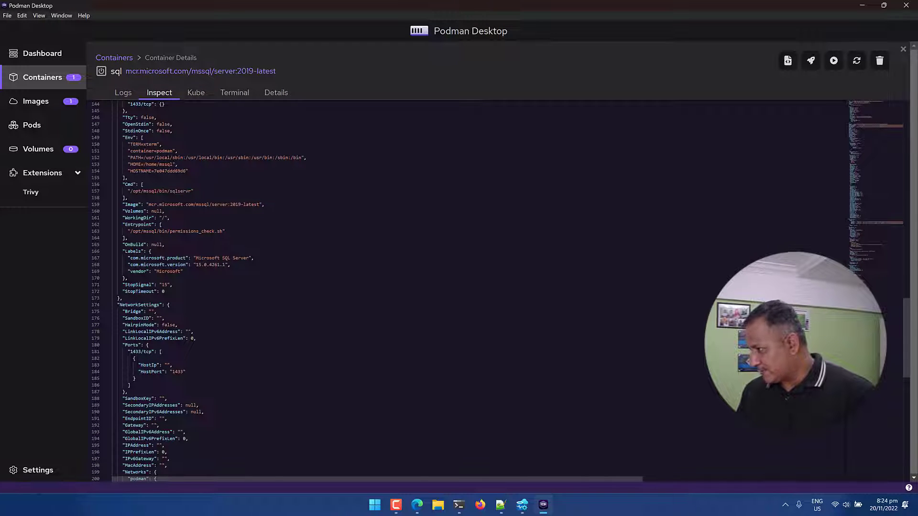
scroll(283, 191, down, 2)
scroll(283, 190, down, 10)
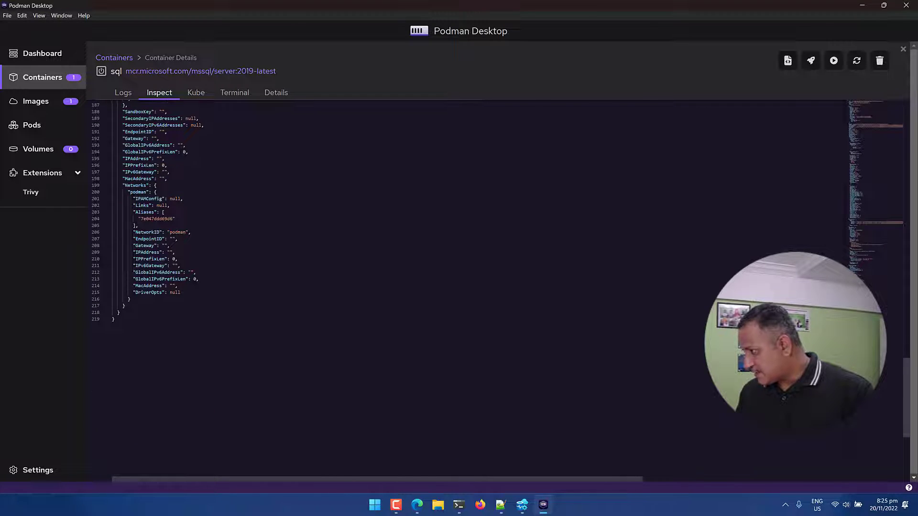
Check the sql container's log output and return to the container list.
click(123, 94)
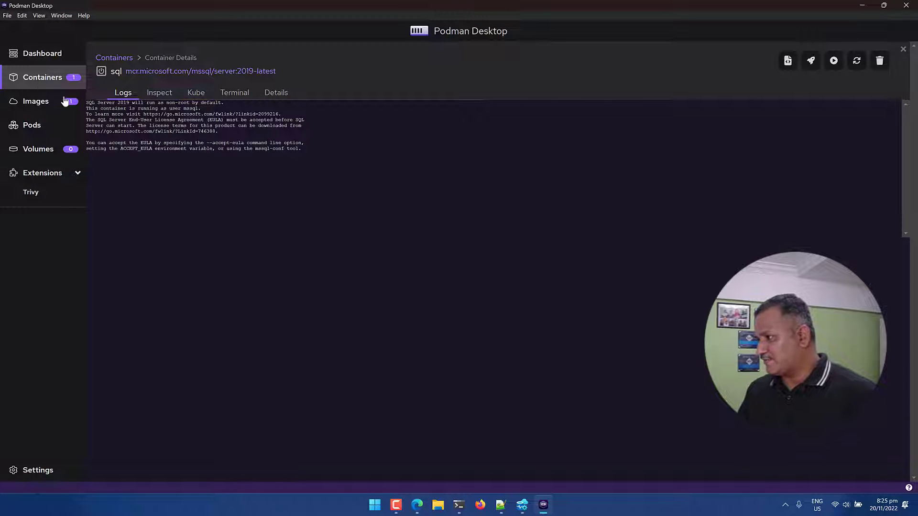
click(58, 82)
mouse_move(661, 121)
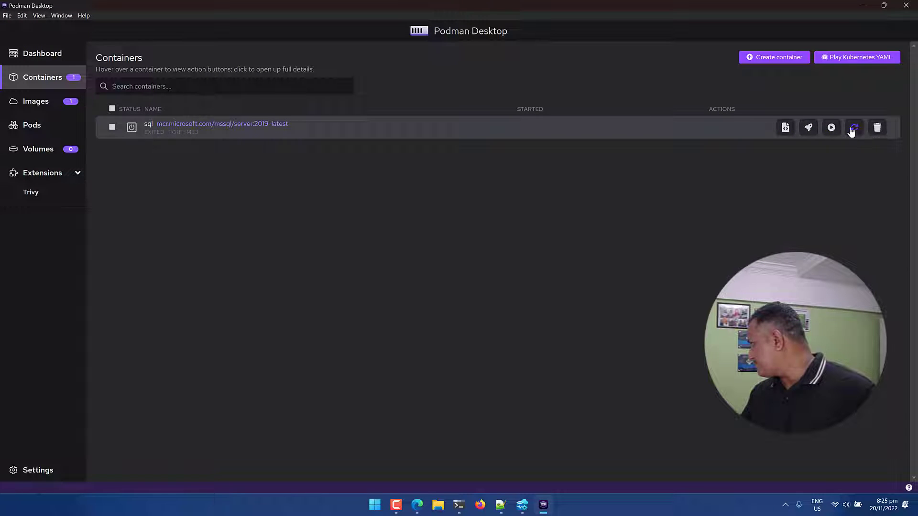
Reopen the sql container's logs, highlight the --accept-eula option and ACCEPT_EULA variable, and return via the container list to the PowerShell terminal.
click(260, 127)
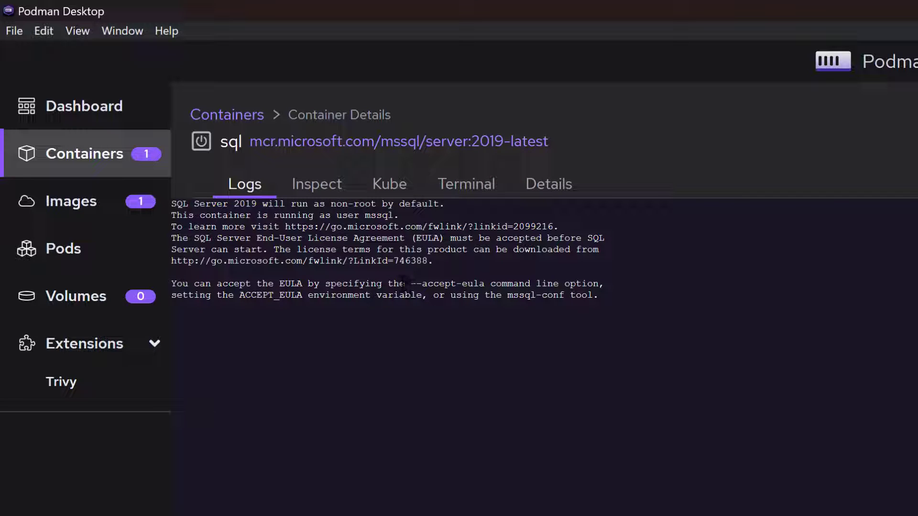
drag(404, 283, 513, 285)
drag(577, 283, 603, 285)
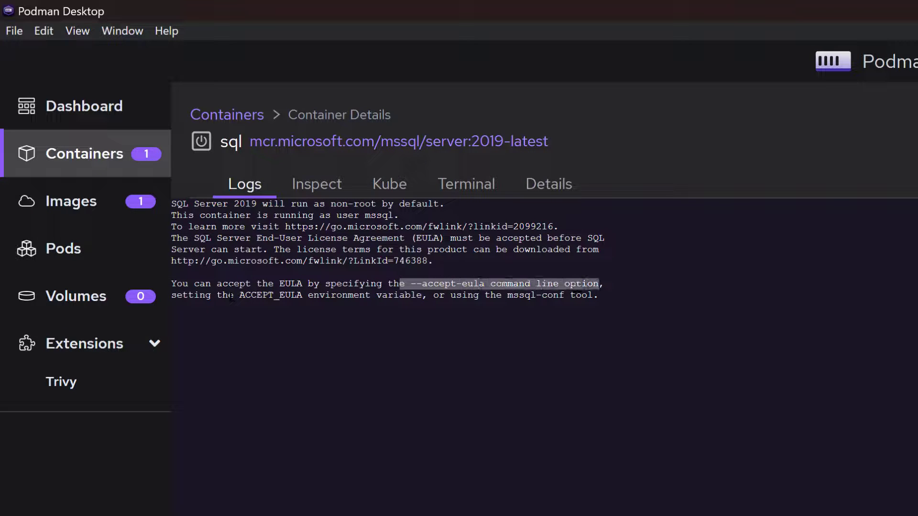
drag(229, 295, 373, 296)
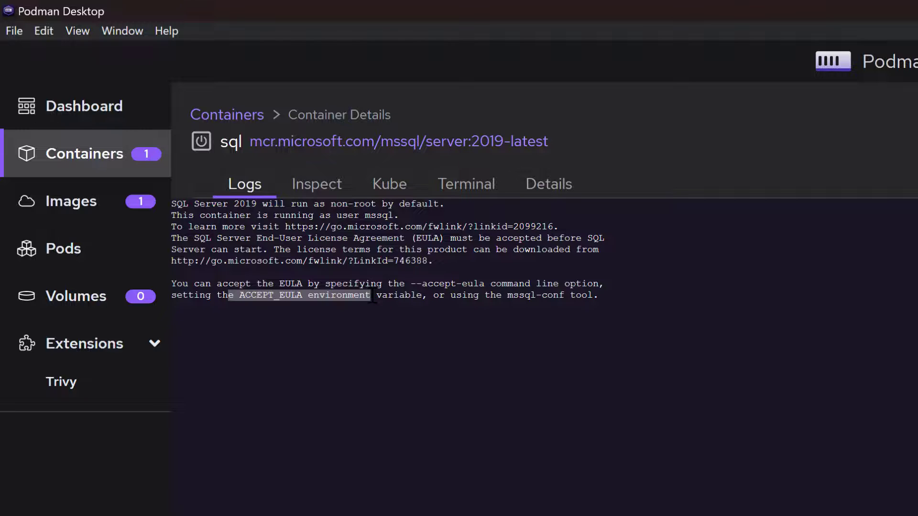
click(149, 172)
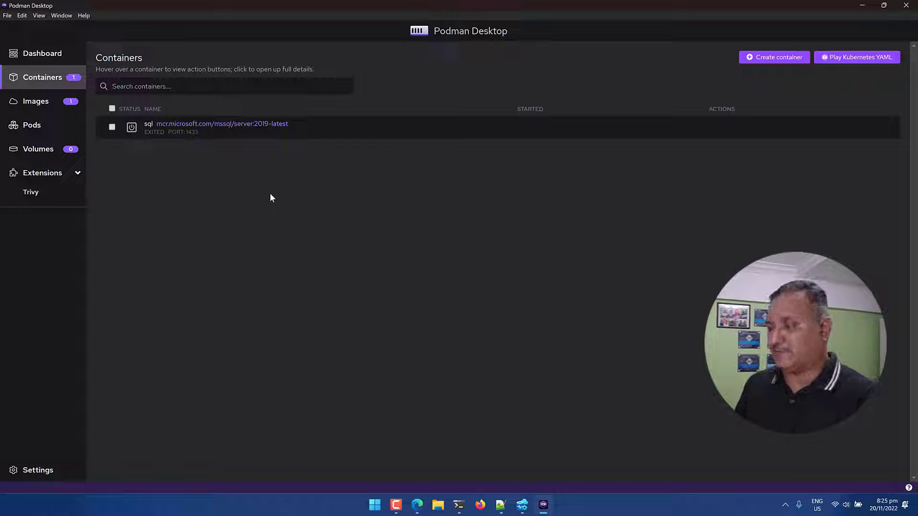
key(alt+Tab)
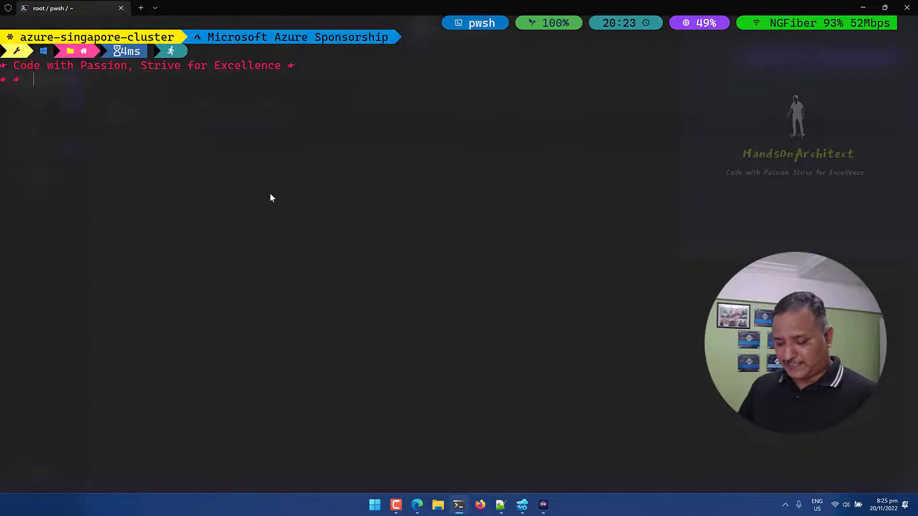
Run SQL Server 2019 detached with podman as sql1, with ACCEPT_EULA=Y, the SA password, port 1433:1433 and hostname sql1.
key(ctrl+v)
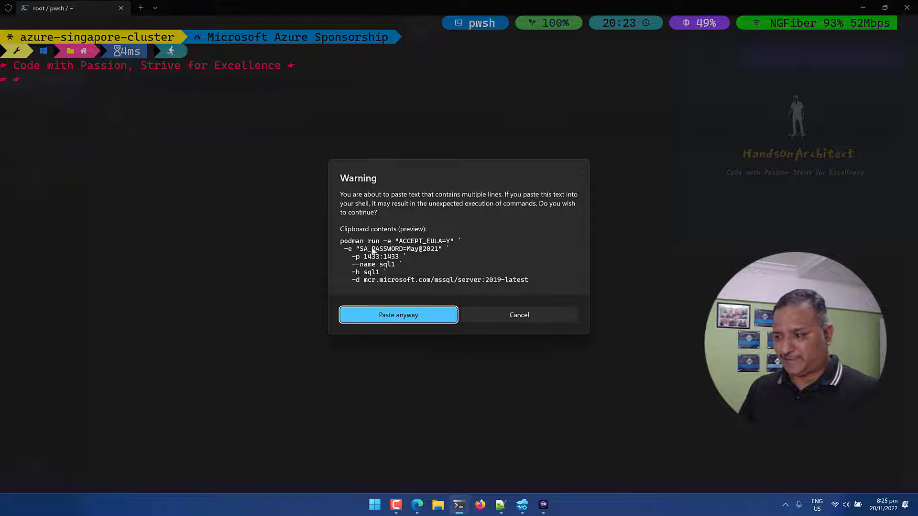
key(Return)
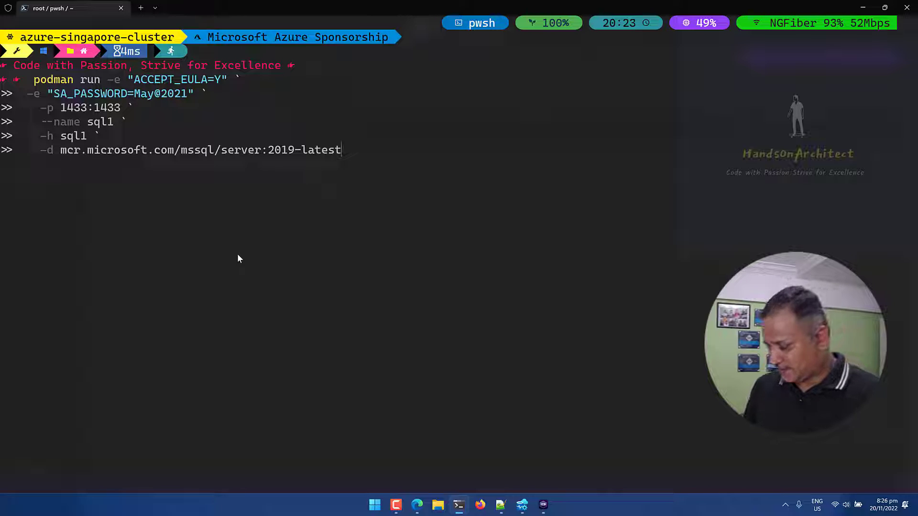
key(Return)
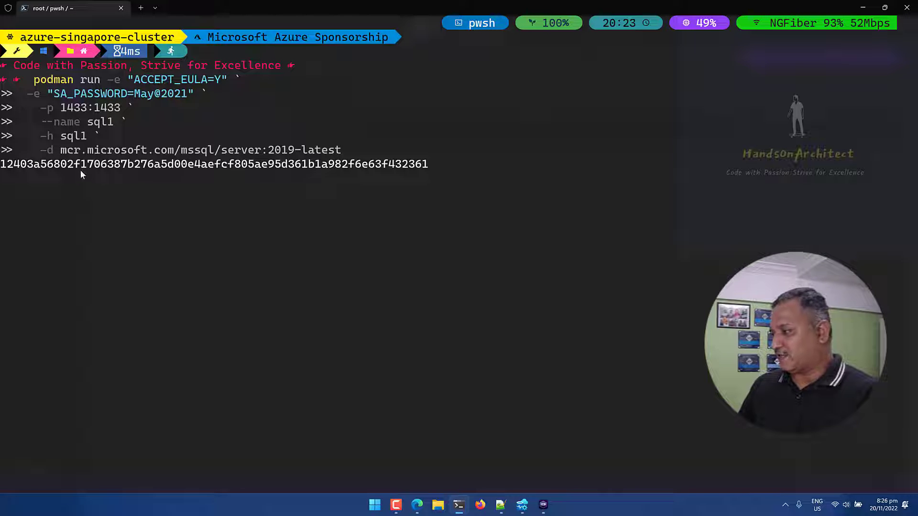
Check the sql1 container in Podman Desktop's container list, and start a new server connection in Azure Data Studio.
key(alt+Tab)
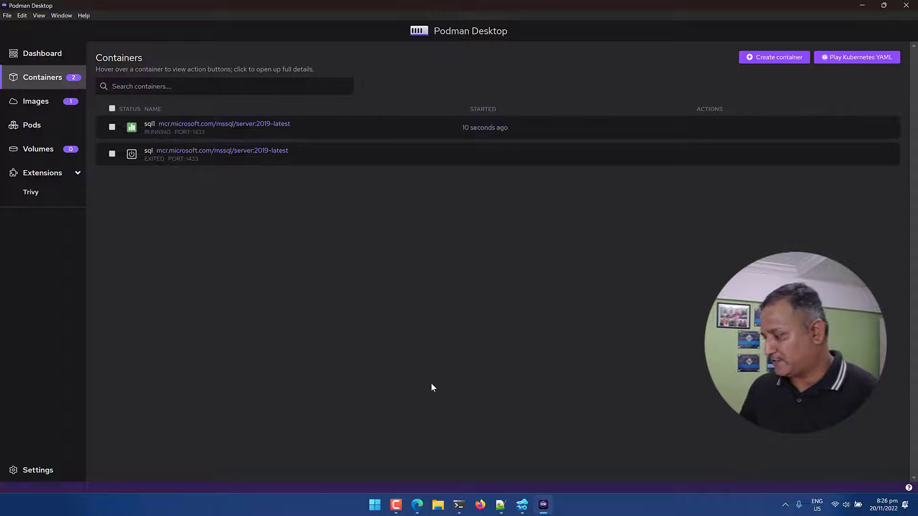
click(525, 509)
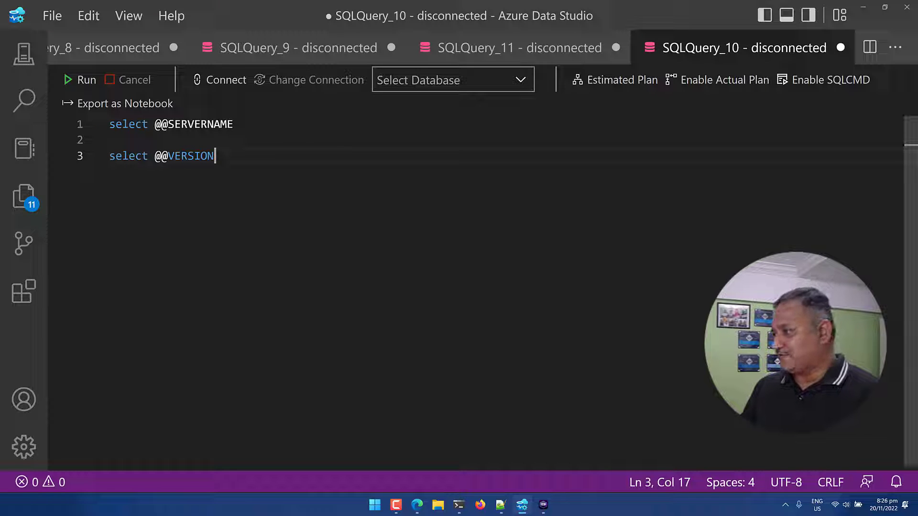
click(32, 56)
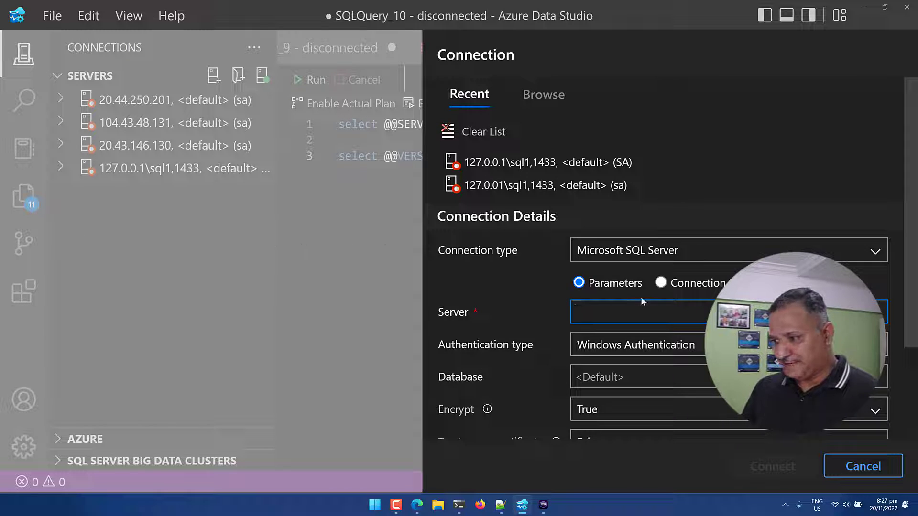
Try to connect using 127.0.0.1\sql1,1433 as a connection string, and return to parameter-based connection details.
click(661, 283)
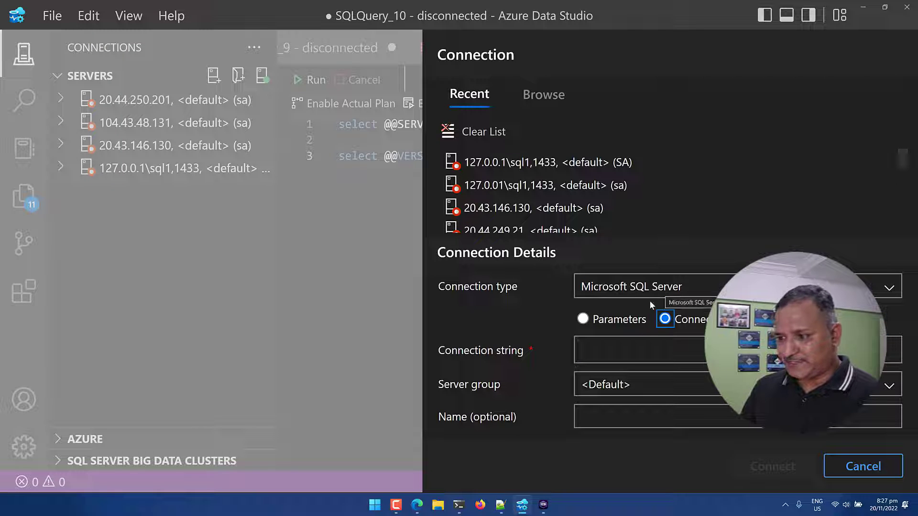
click(626, 346)
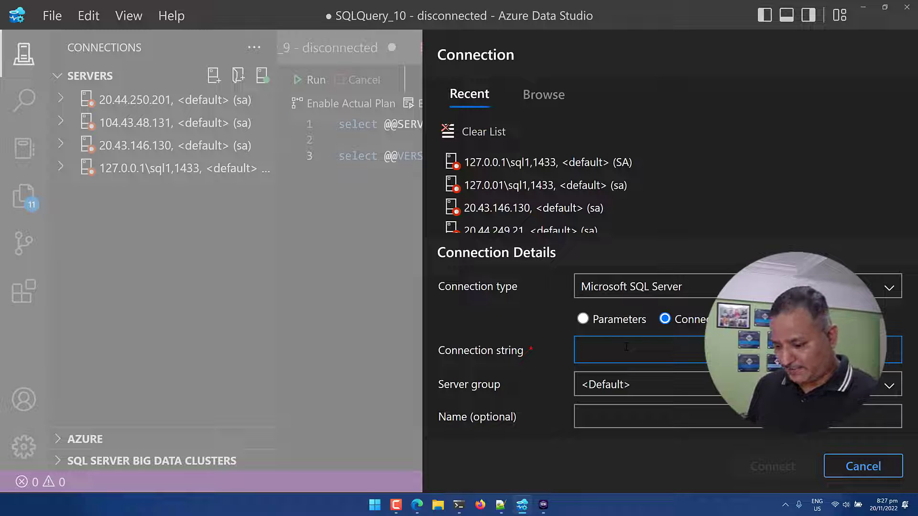
text(127.0.)
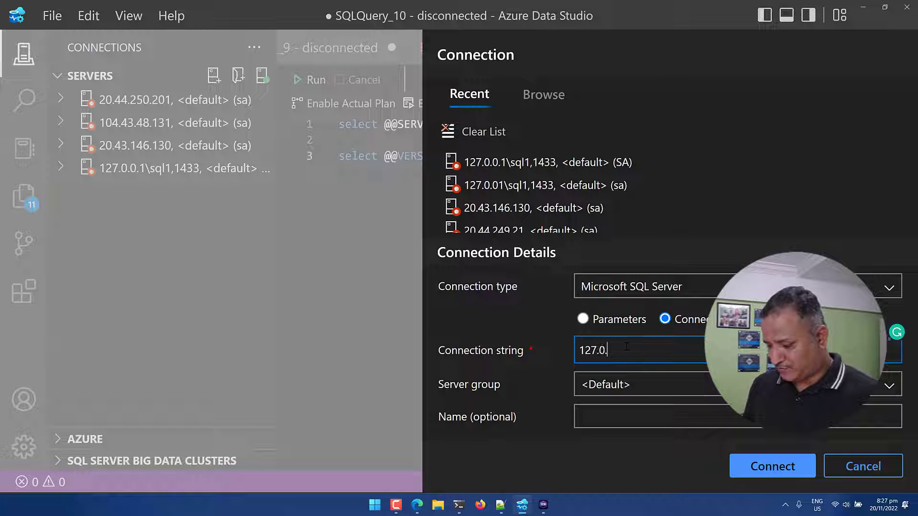
text(0.1)
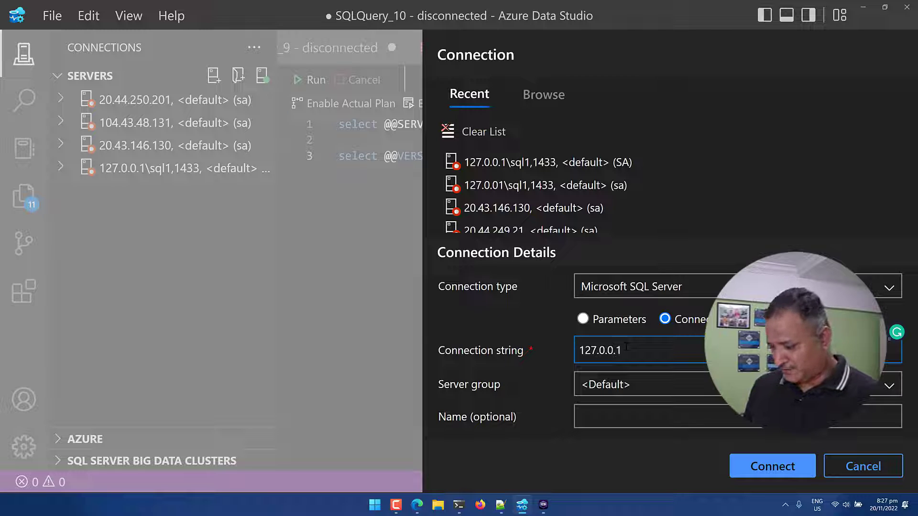
text(\sq)
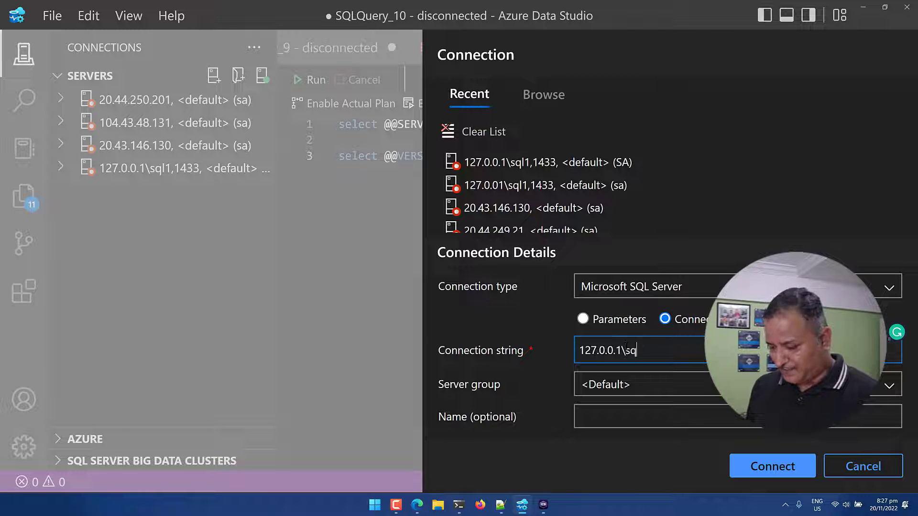
text(l1)
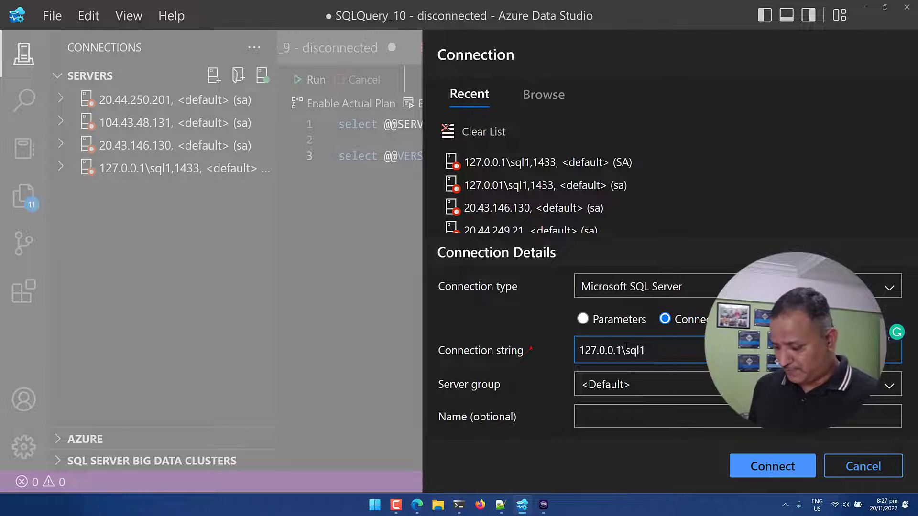
text(,1433)
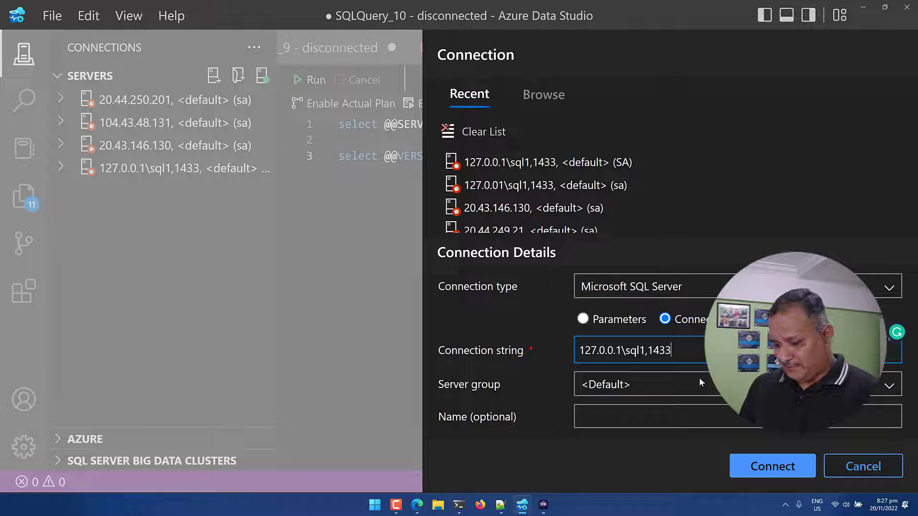
key(Tab)
key(Tab)
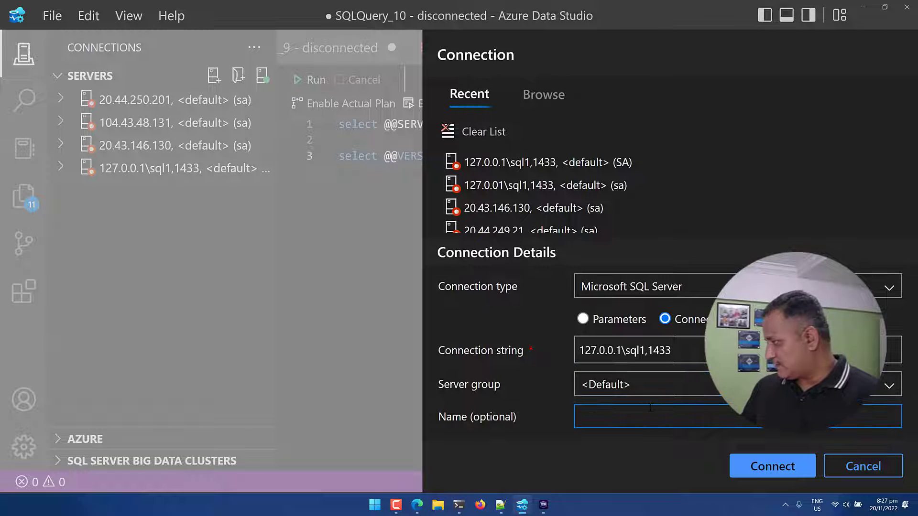
click(761, 467)
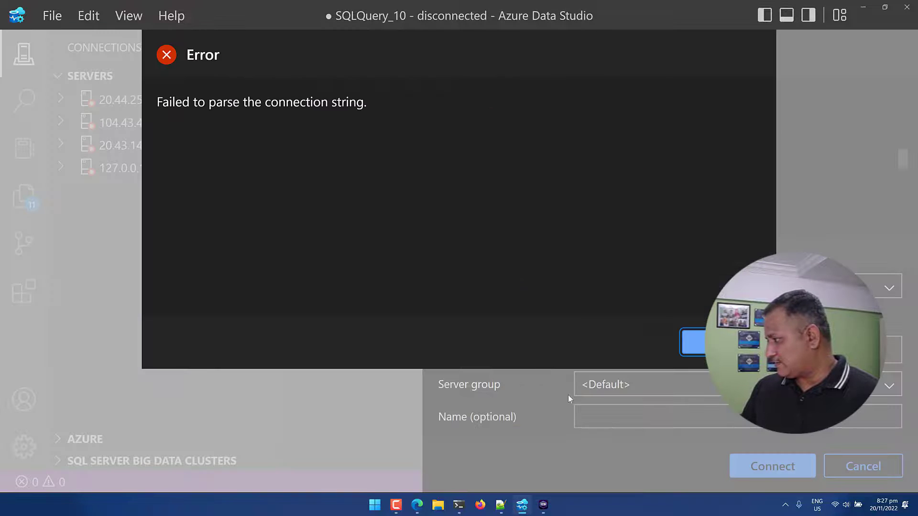
click(726, 343)
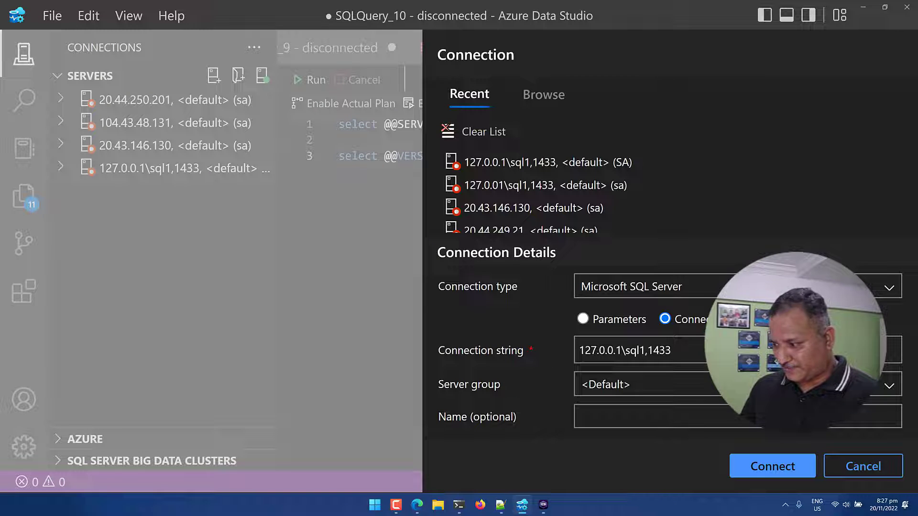
click(583, 319)
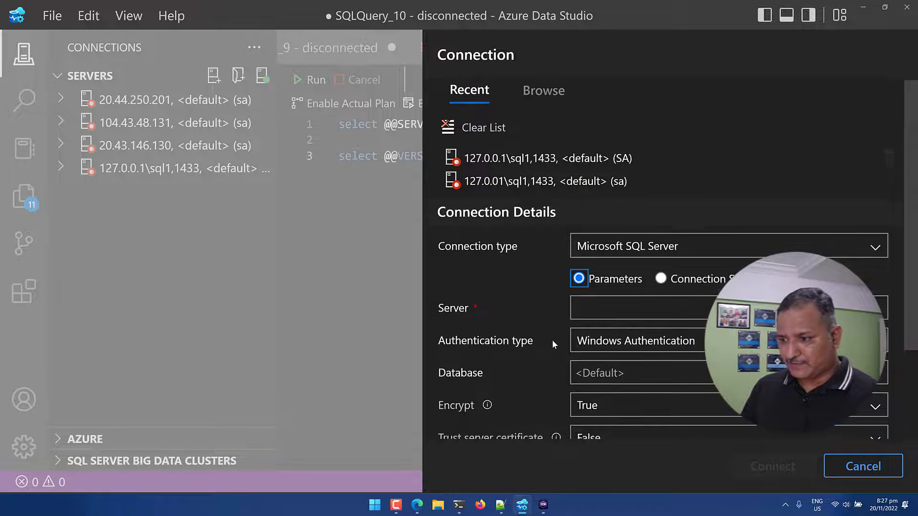
Set the connection's server to 127.0.0.1\sql1,1433.
scroll(555, 330, down, 3)
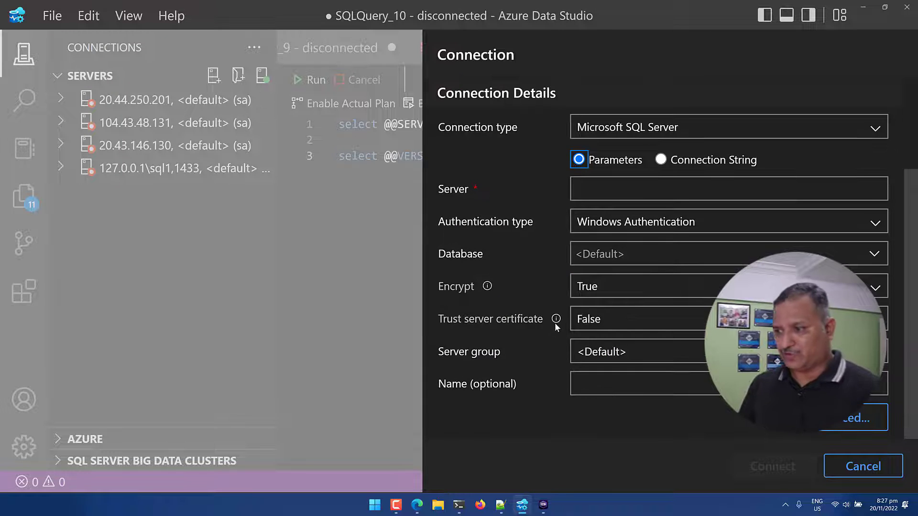
click(591, 191)
text(12)
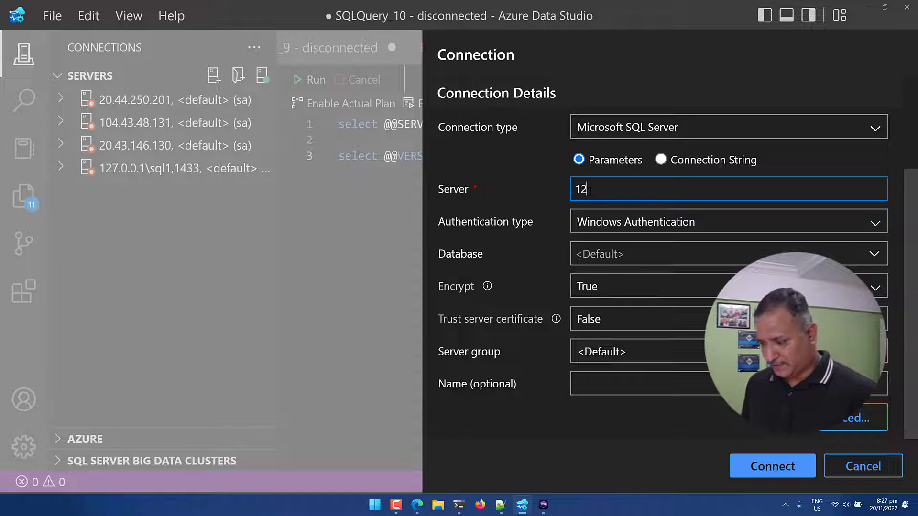
text(7.0.)
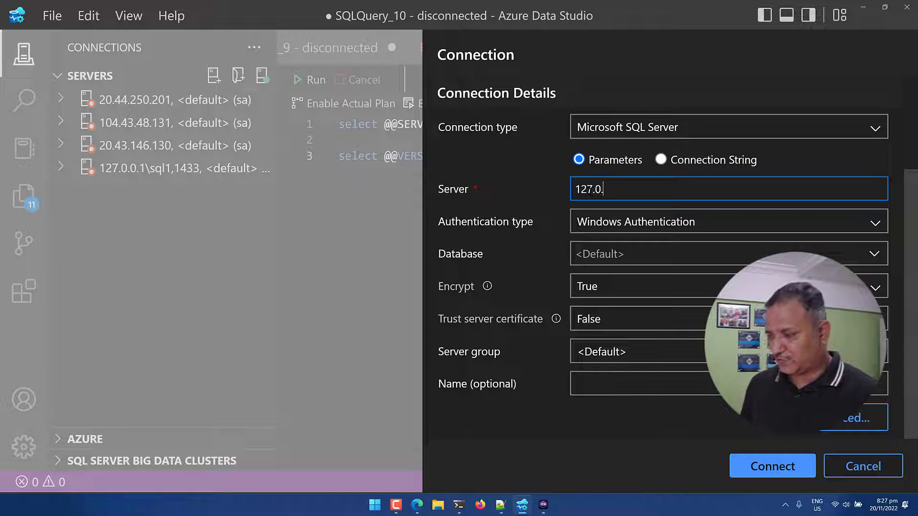
text(0.1\s)
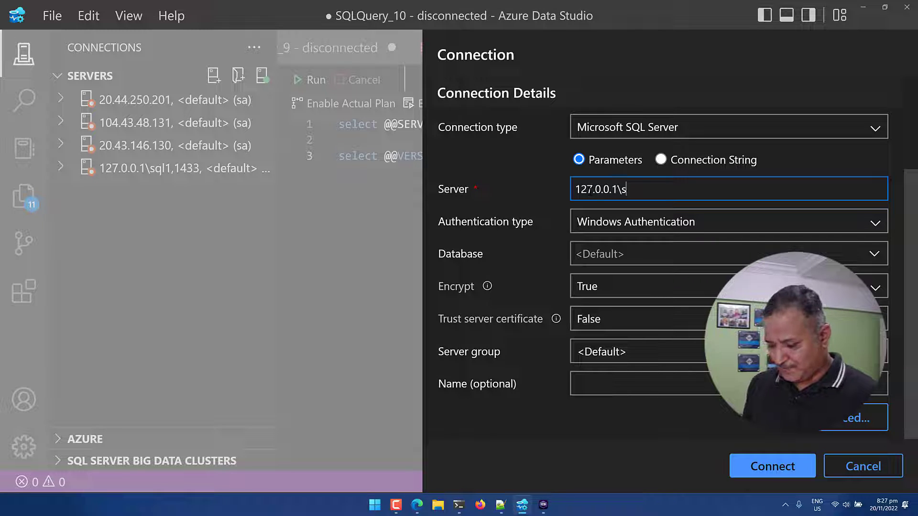
text(ql1,1)
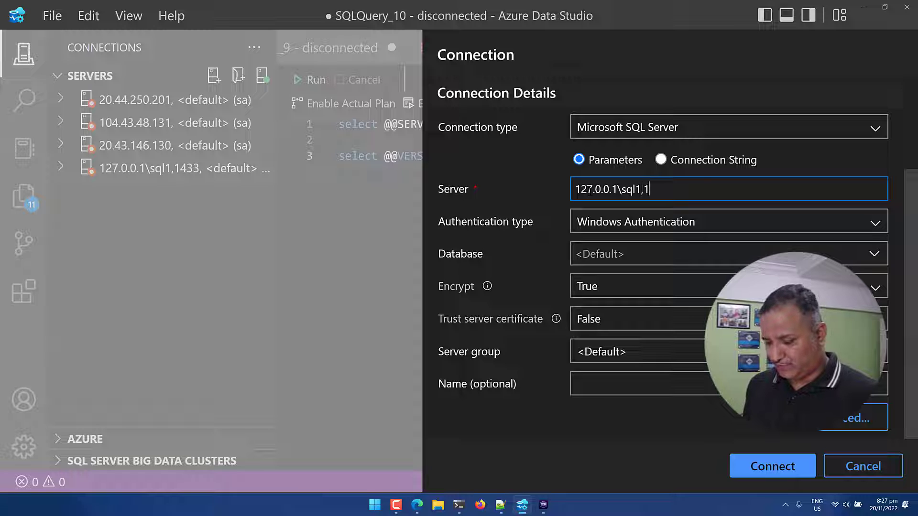
text(433)
Set the authentication type to SQL Login with the user name sa.
click(634, 219)
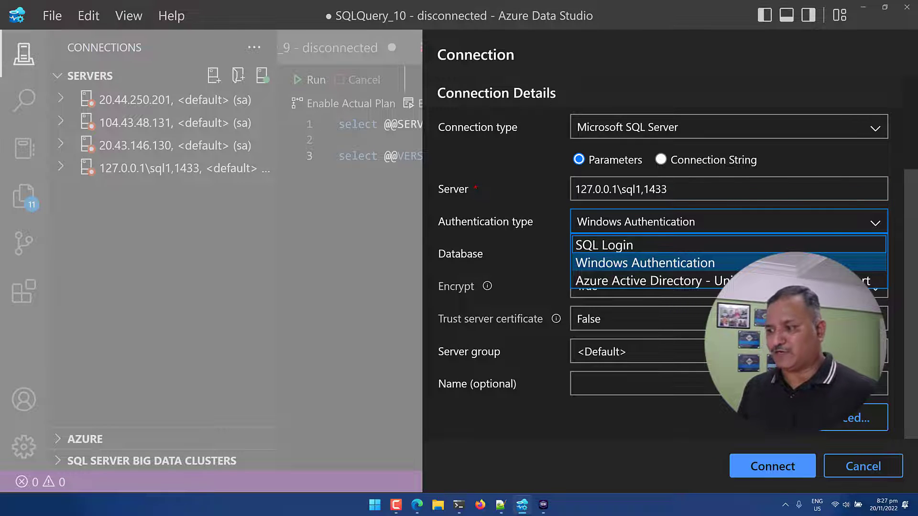
click(611, 248)
click(600, 254)
text(sa)
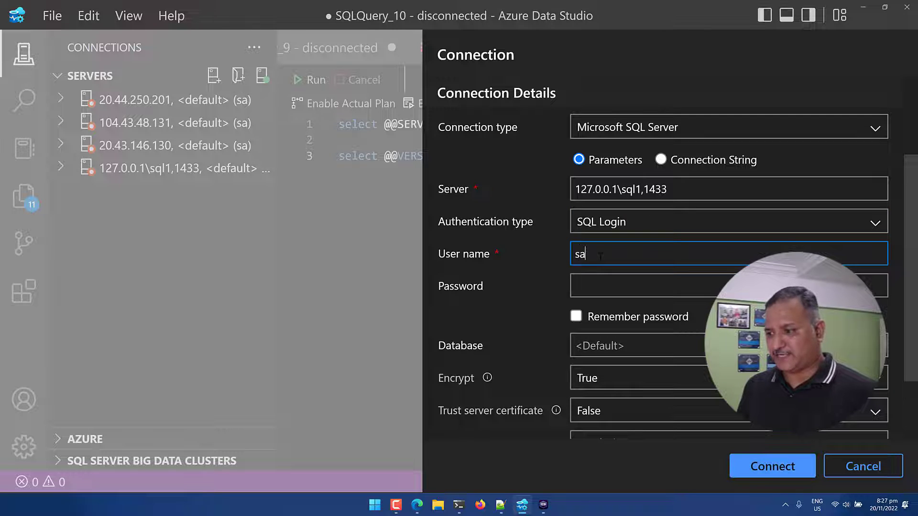
Enter the SQL login password, checking it in the Notepad++ notes, and connect with Trust server certificate enabled.
click(594, 282)
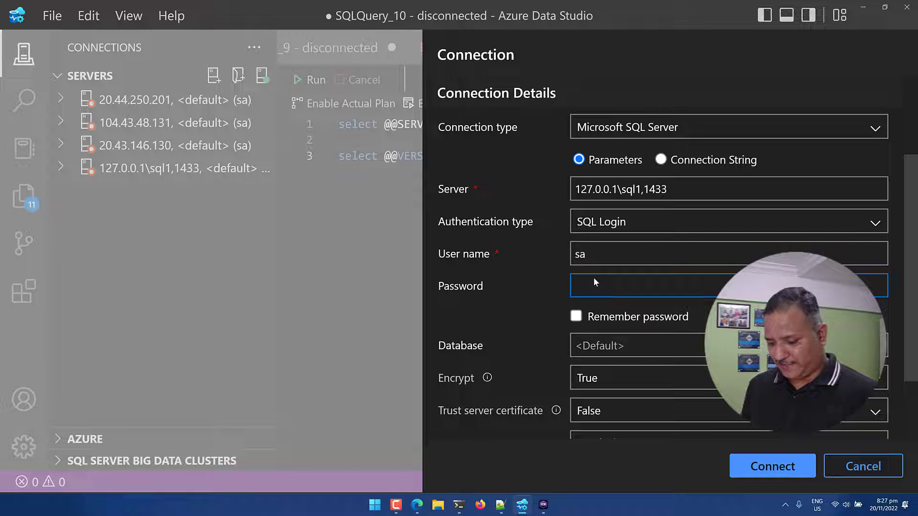
text(••••)
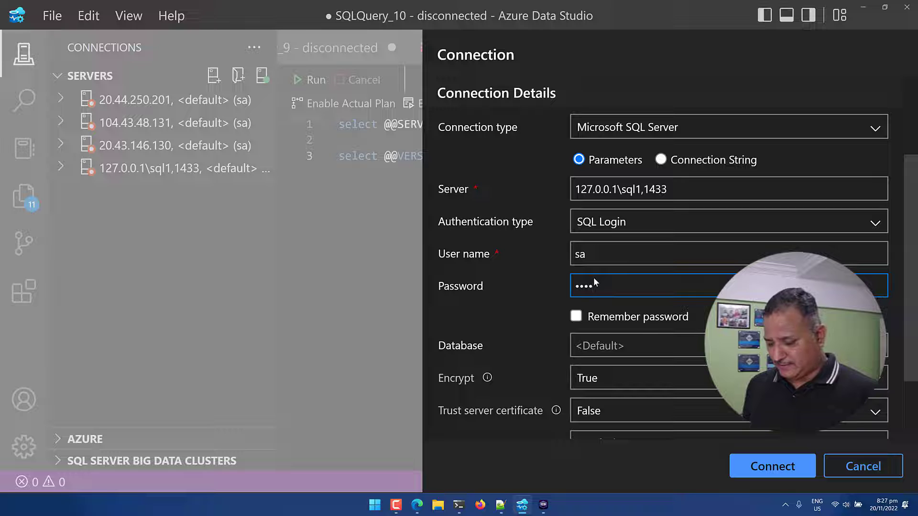
key(alt+Tab)
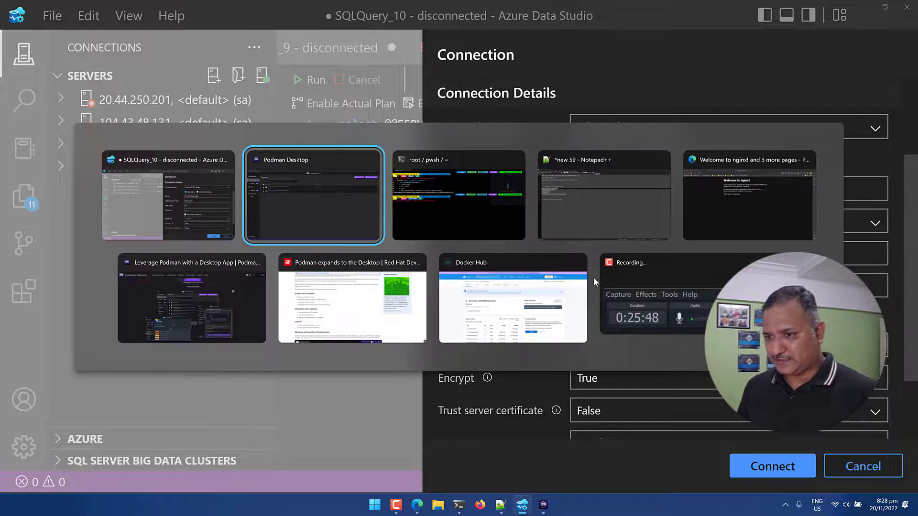
key(alt+Tab)
key(alt+Tab)
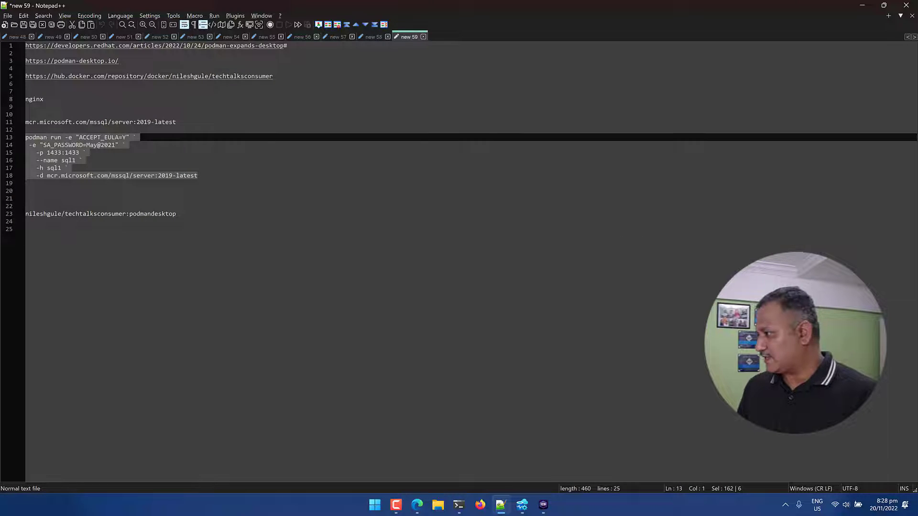
key(alt+Tab)
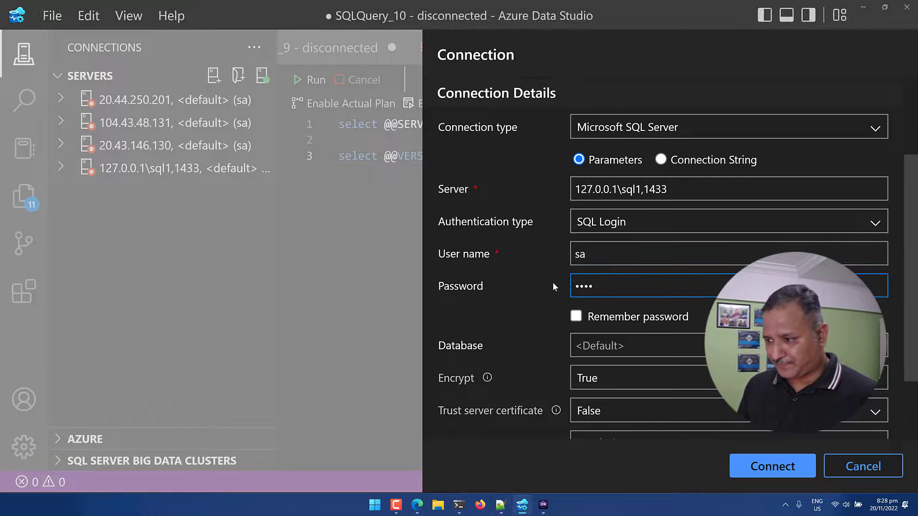
key(ctrl+a)
text(•••)
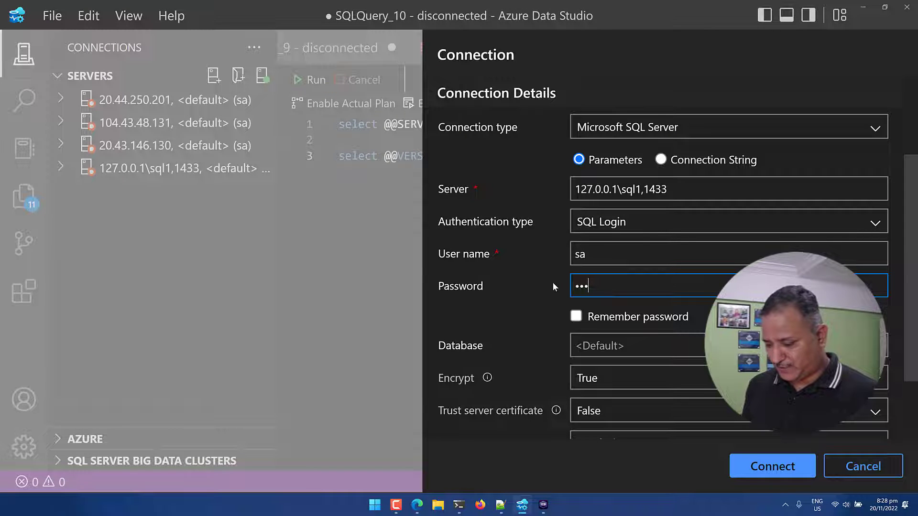
text(•••••)
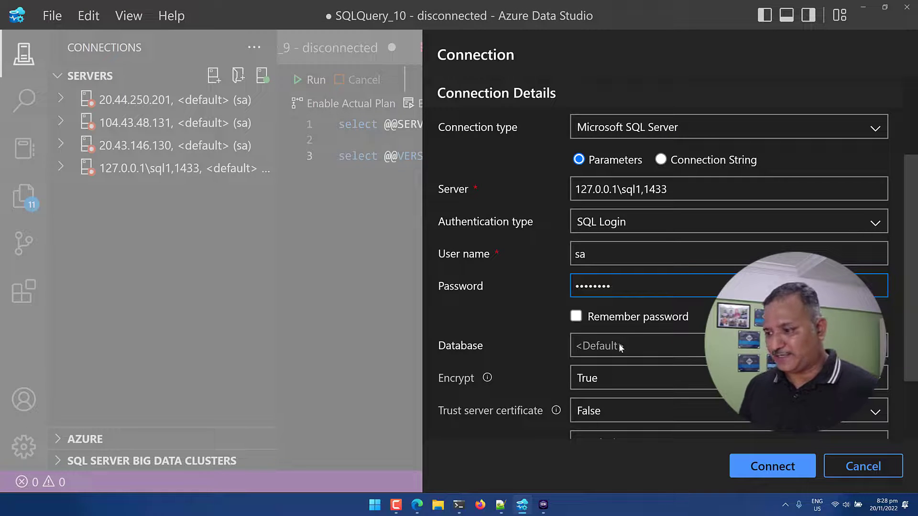
click(772, 466)
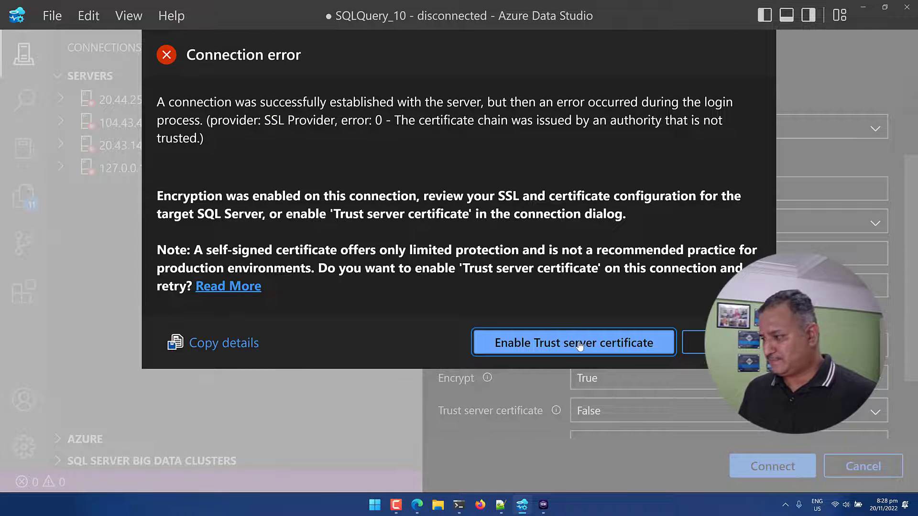
click(580, 345)
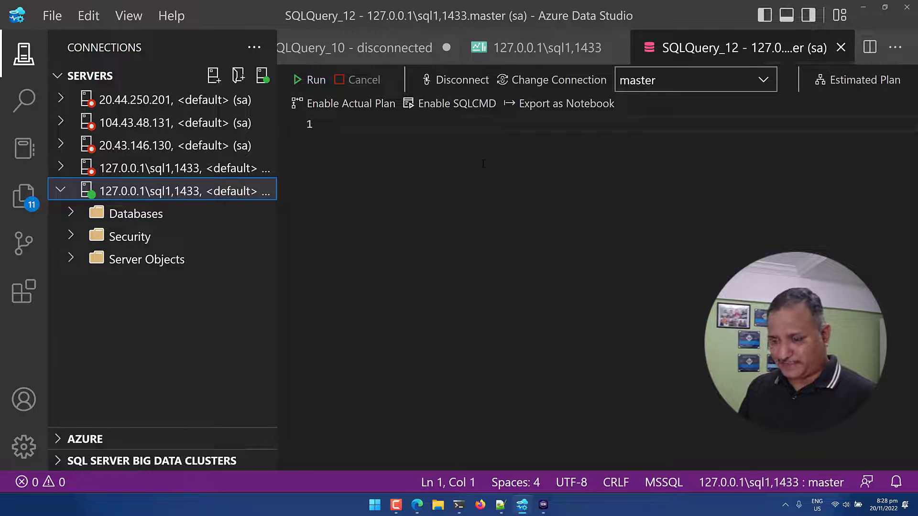
text(SELECT)
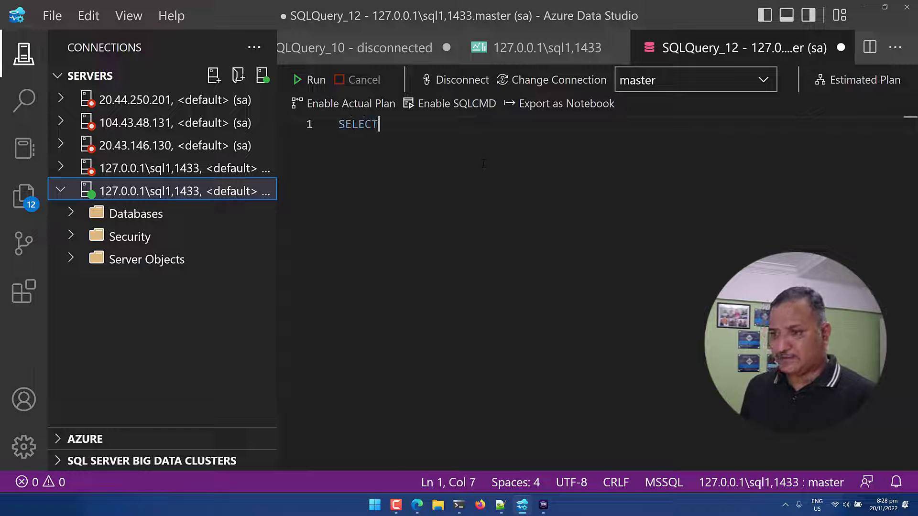
text( @@)
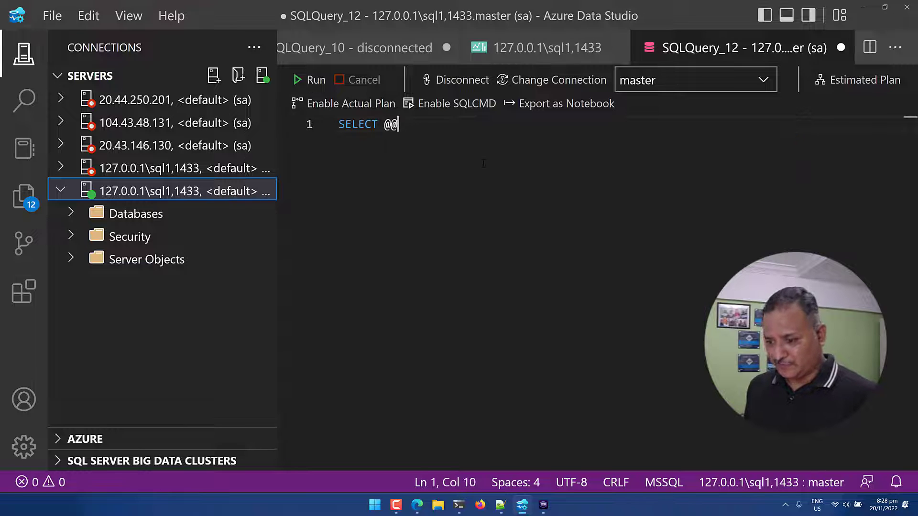
text(server)
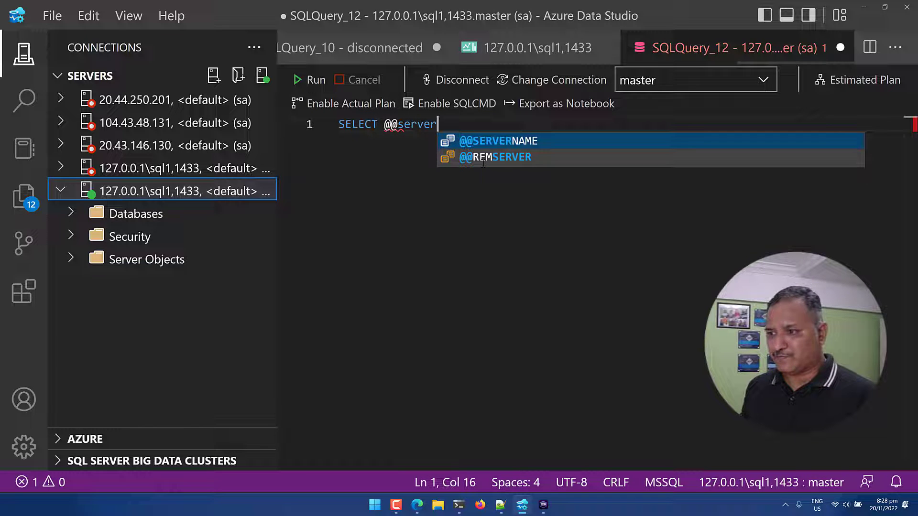
click(502, 143)
drag(463, 124, 339, 124)
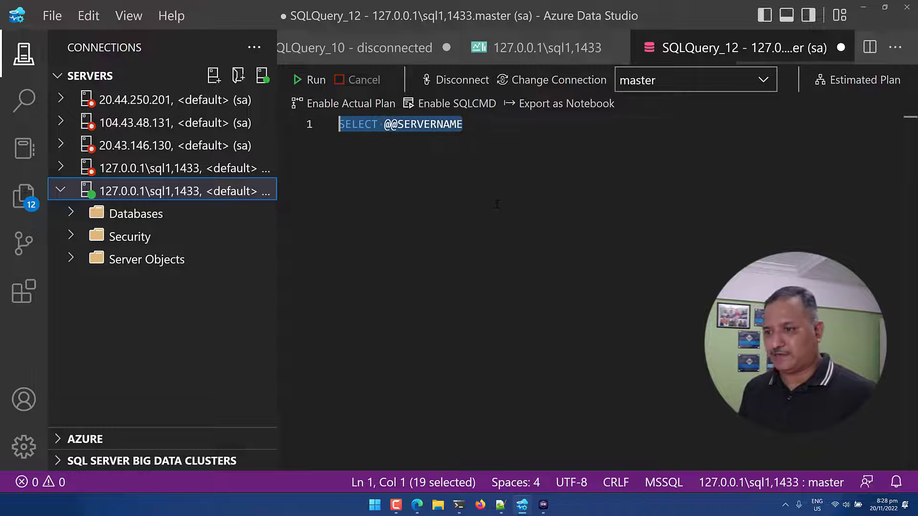
click(312, 80)
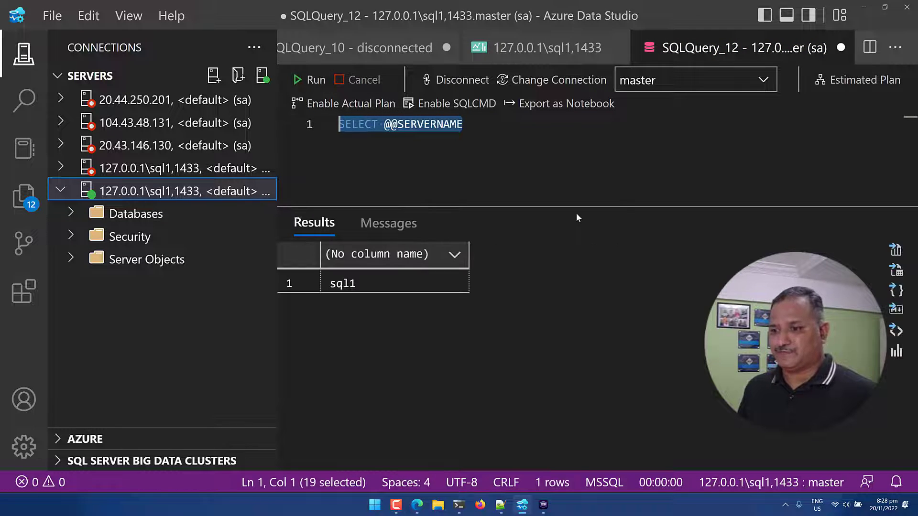
click(352, 285)
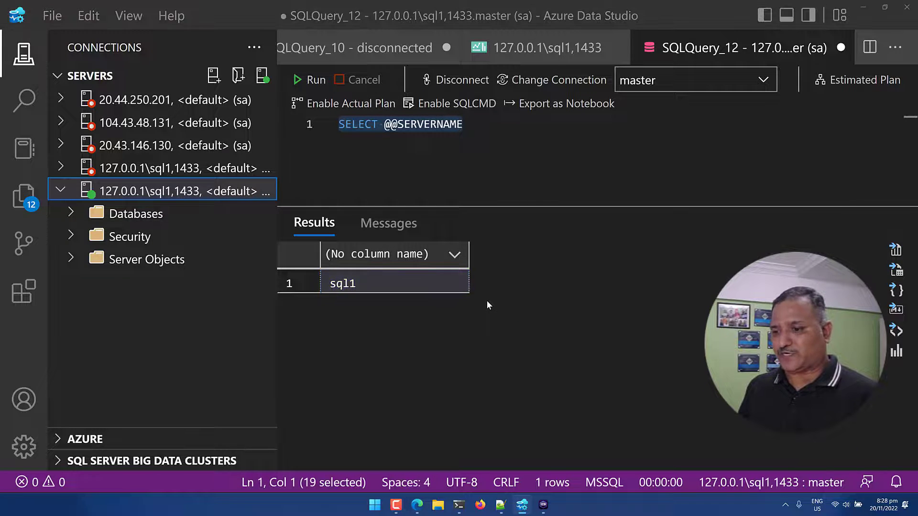
Compare the query result with the -h sql1 option of the podman run command in the Notepad++ notes, and return to Azure Data Studio.
key(alt+Tab)
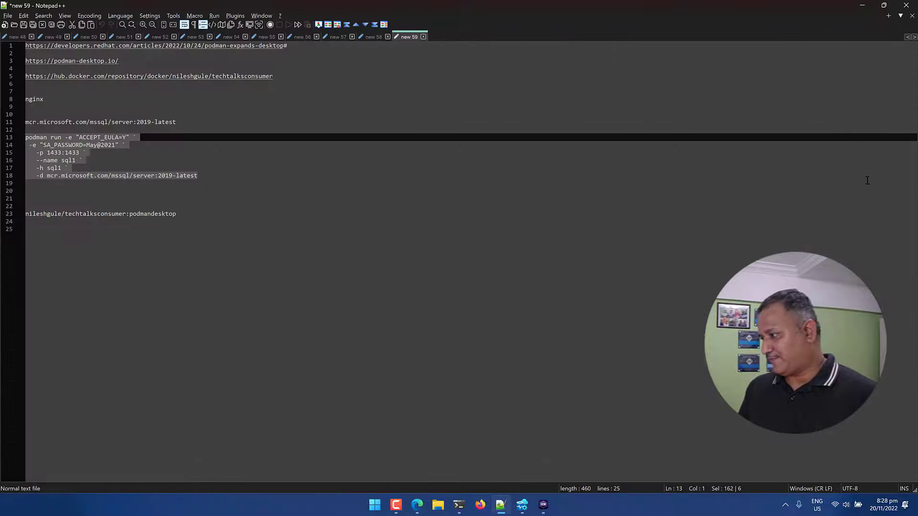
click(50, 170)
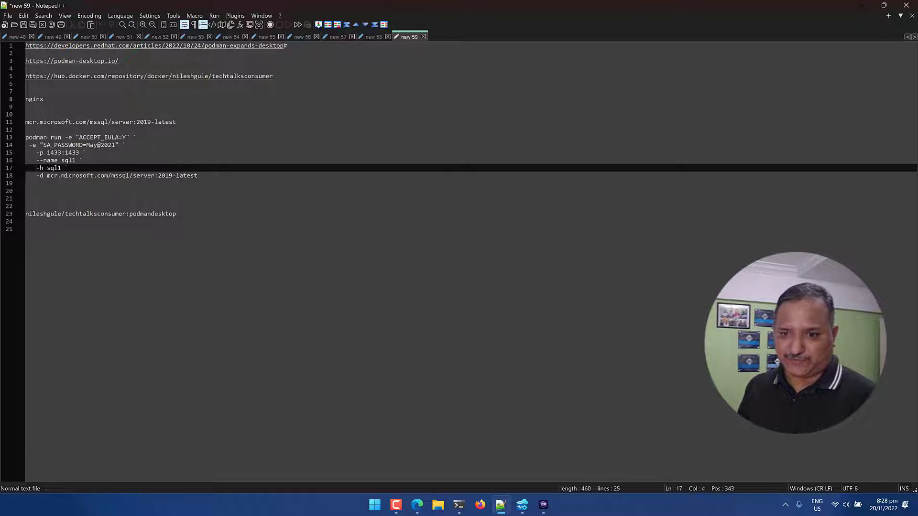
drag(36, 167, 65, 168)
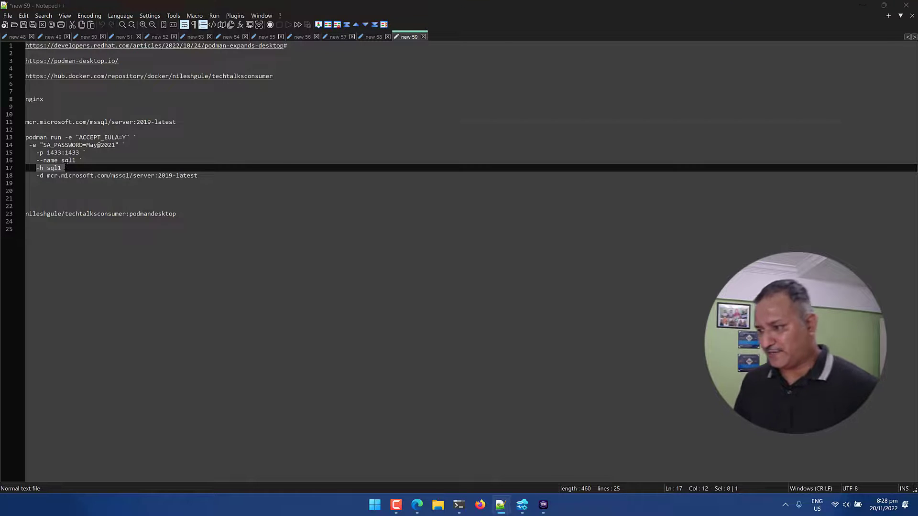
key(alt+Tab)
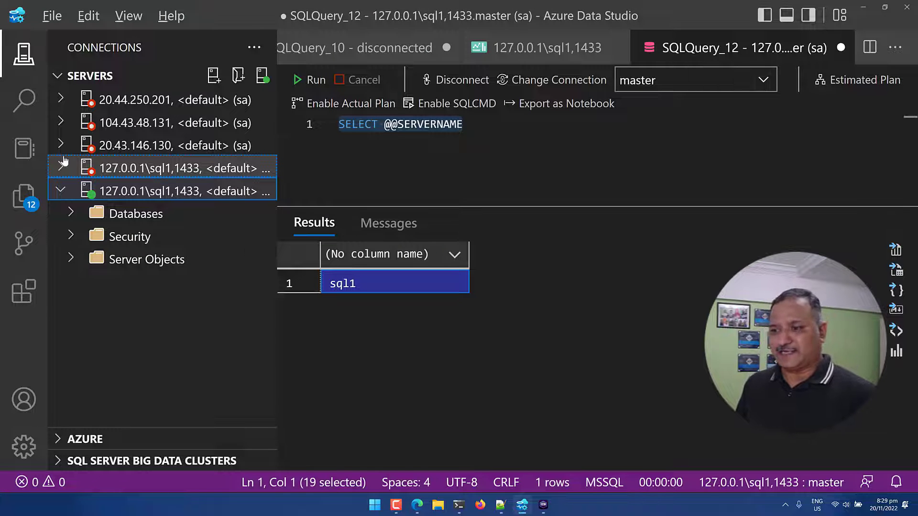
Switch to Podman Desktop and delete both SQL Server containers and the mcr.microsoft.com/mssql/server image.
key(alt+Tab)
key(Tab)
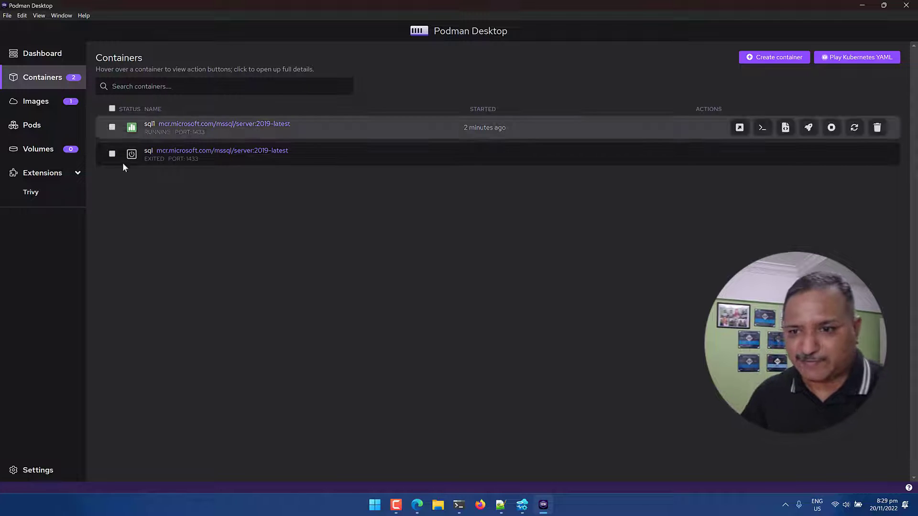
click(111, 128)
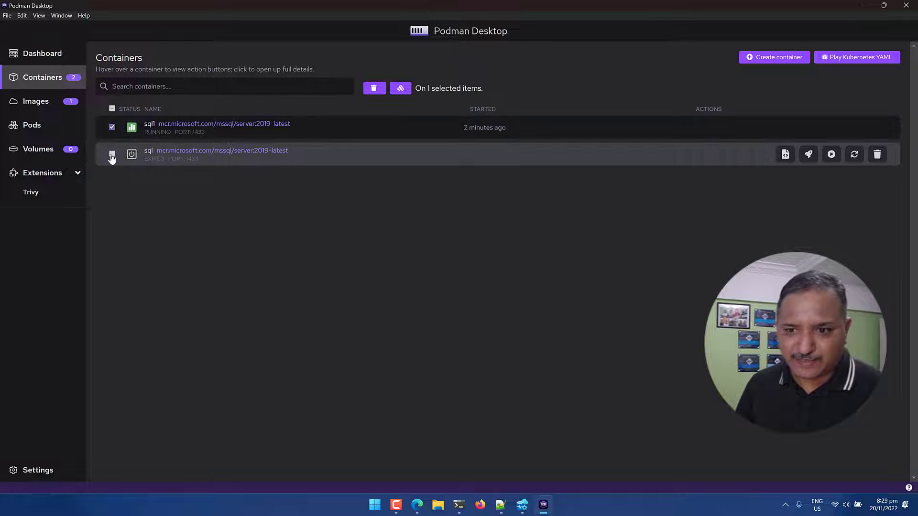
click(112, 154)
click(375, 89)
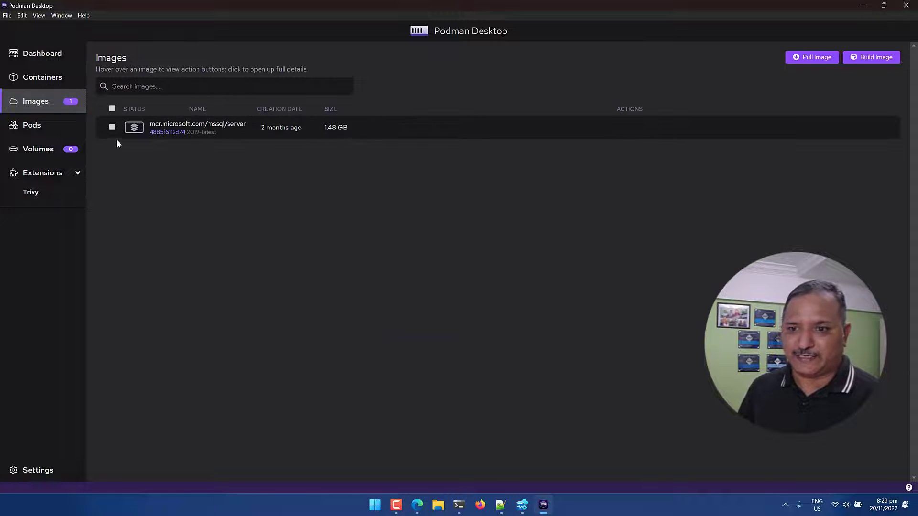
click(112, 127)
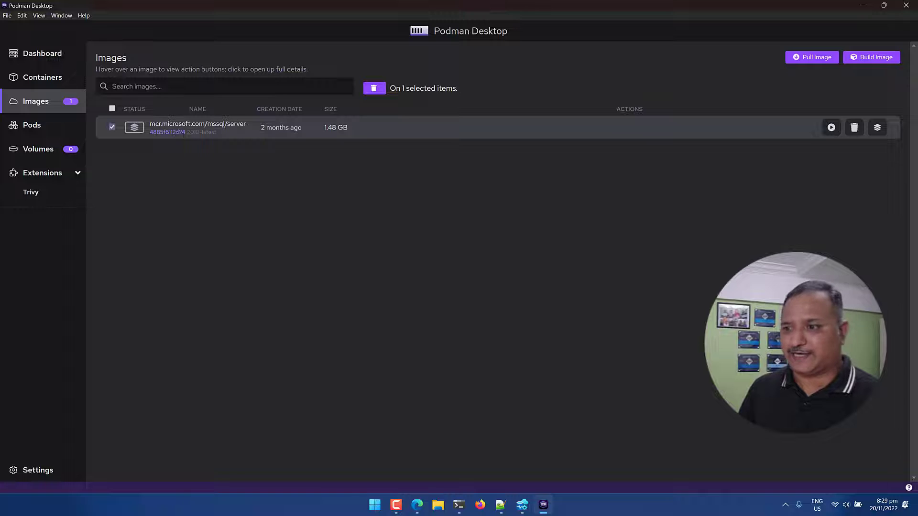
click(374, 90)
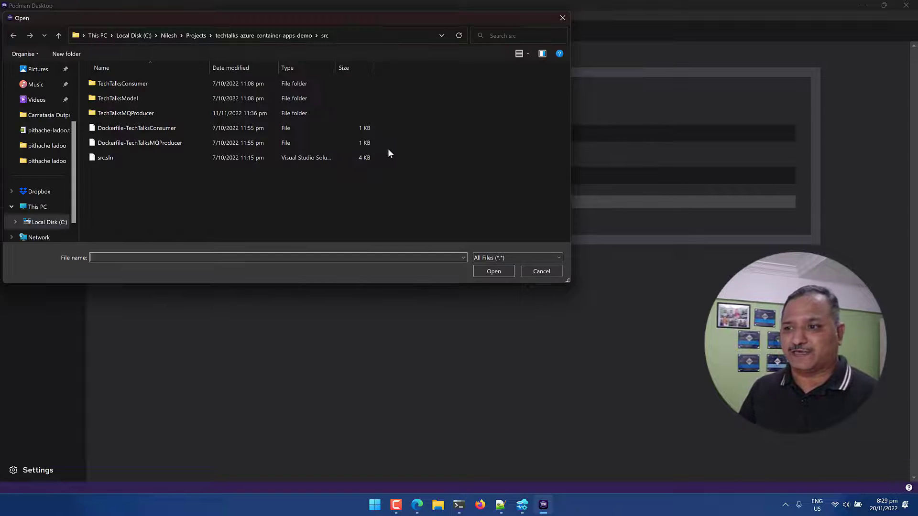
Choose Dockerfile-TechTalksConsumer as the Containerfile and set the image name to the account-prefixed techtalksconsumer:podmandesktop, copied from the Notepad++ notes.
click(228, 128)
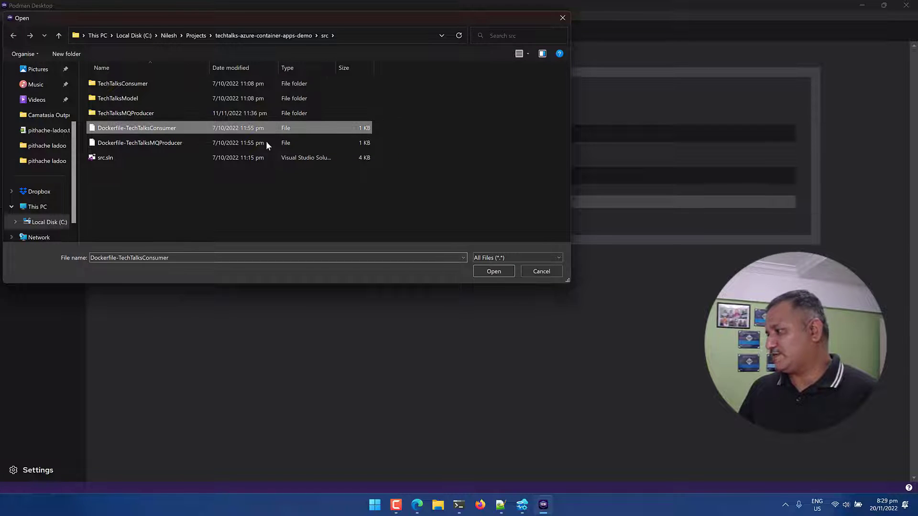
click(493, 271)
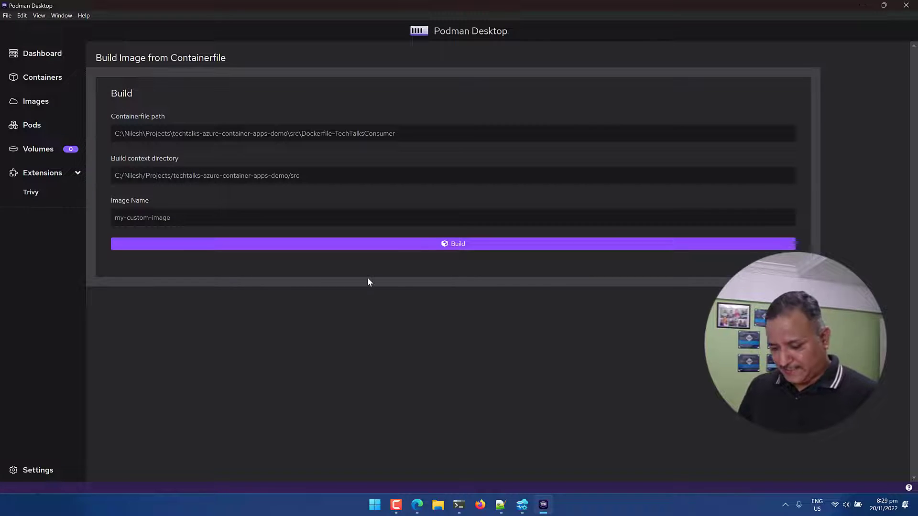
key(alt+Tab)
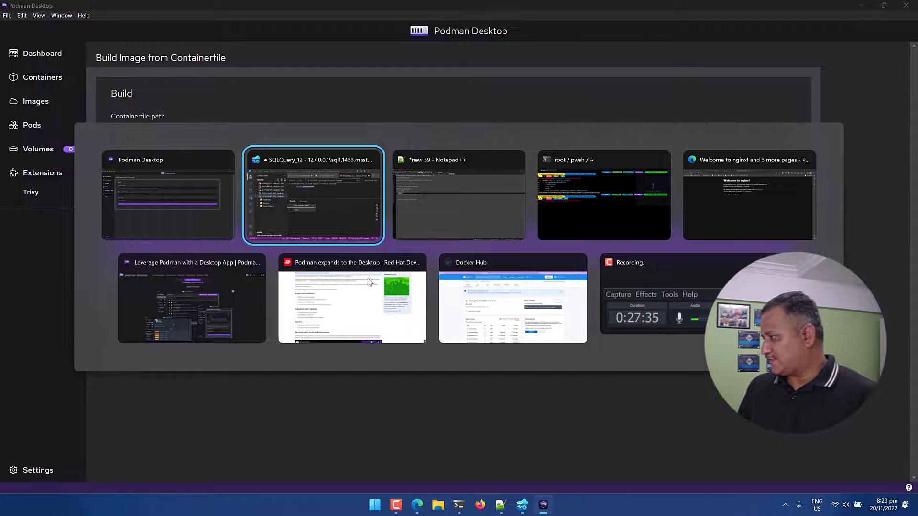
key(alt+Tab)
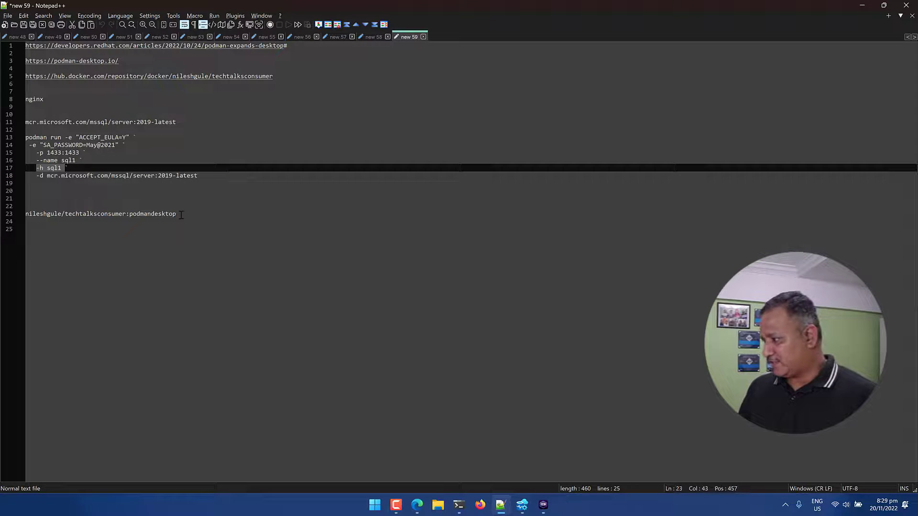
click(180, 215)
key(shift+Home)
key(ctrl+c)
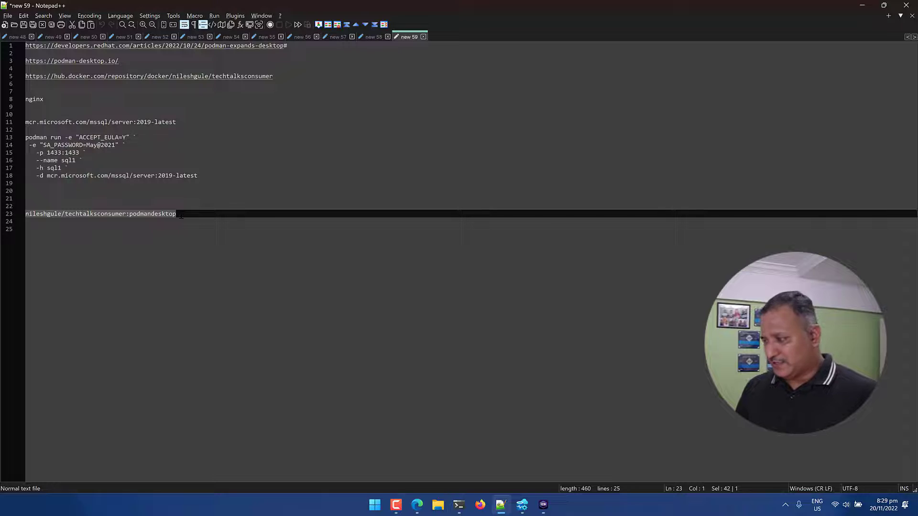
key(alt+Tab)
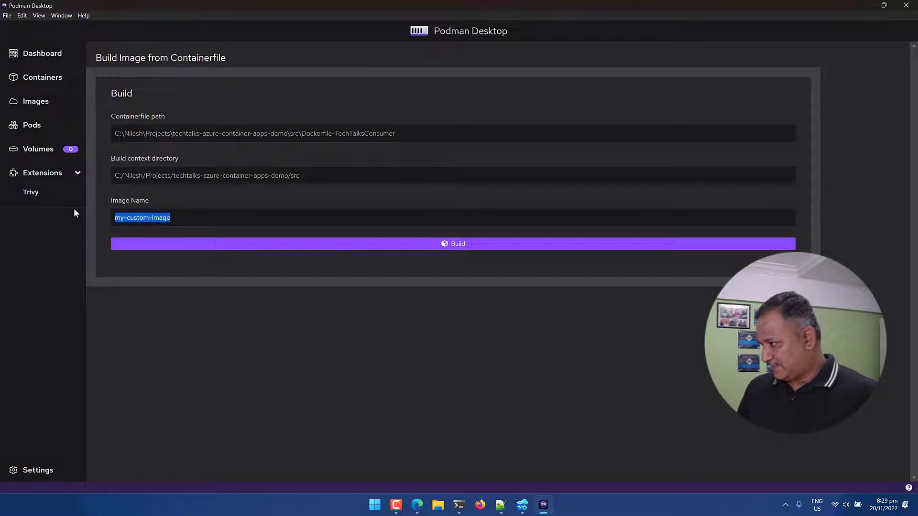
key(ctrl+v)
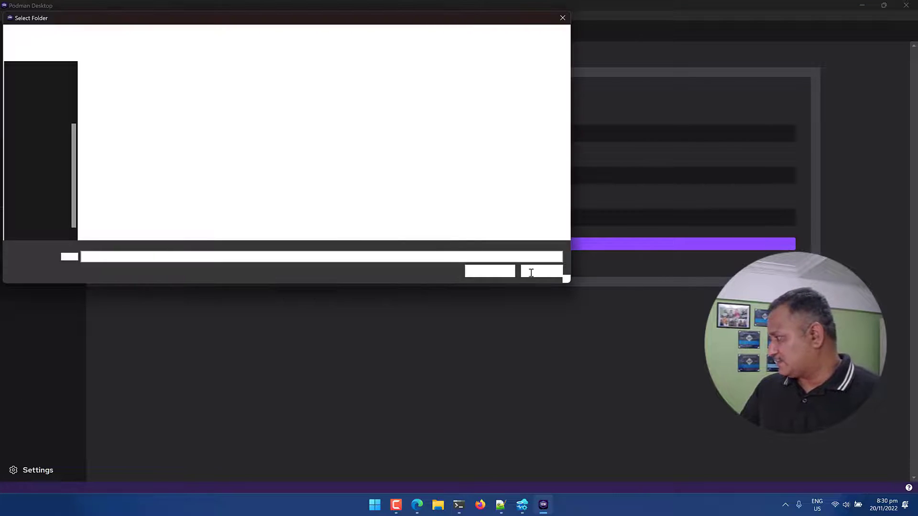
Build the image with the existing src build context, and highlight the built image ID and tag in the build output.
click(541, 272)
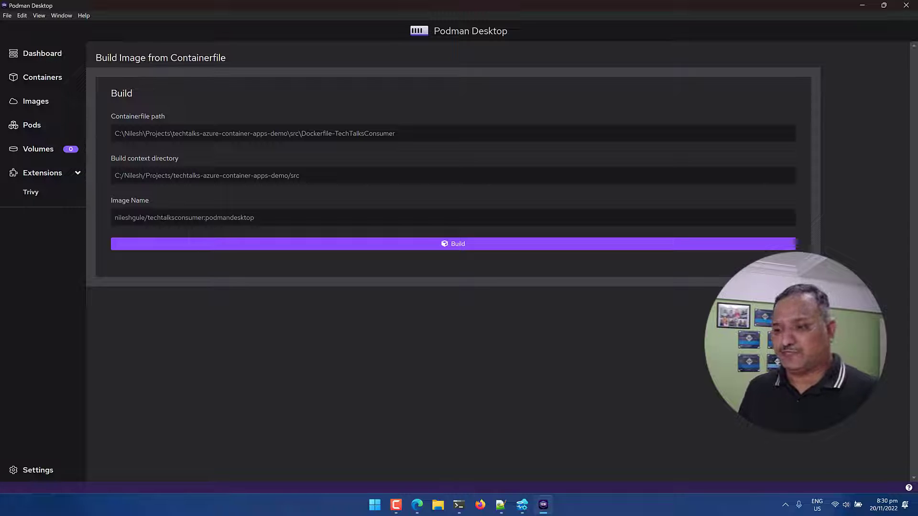
click(460, 245)
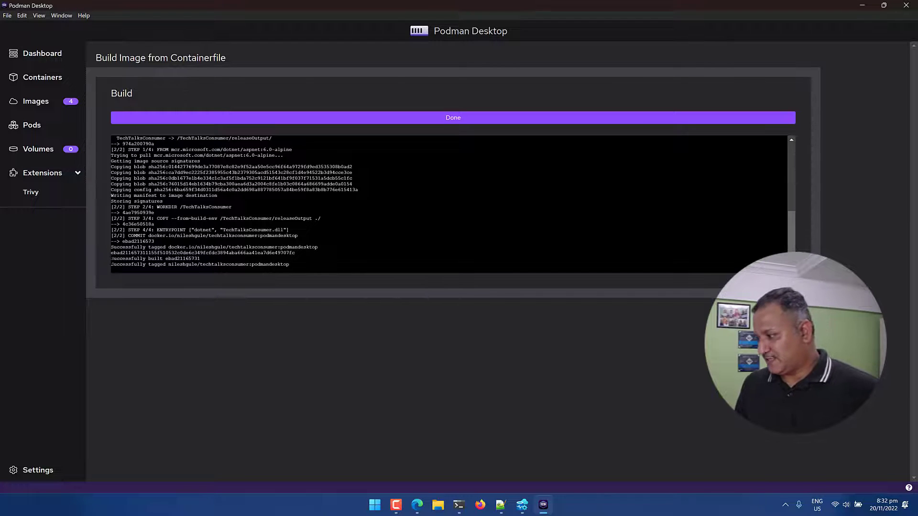
drag(220, 260, 112, 259)
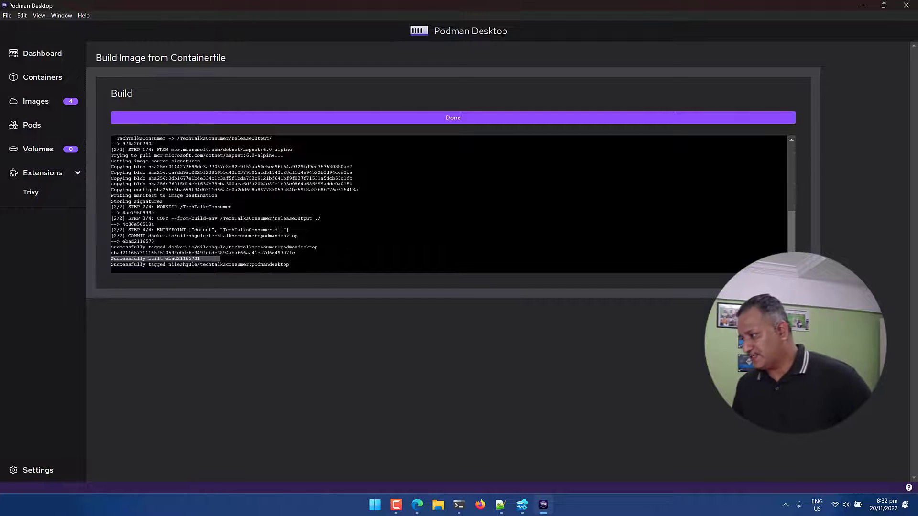
click(177, 264)
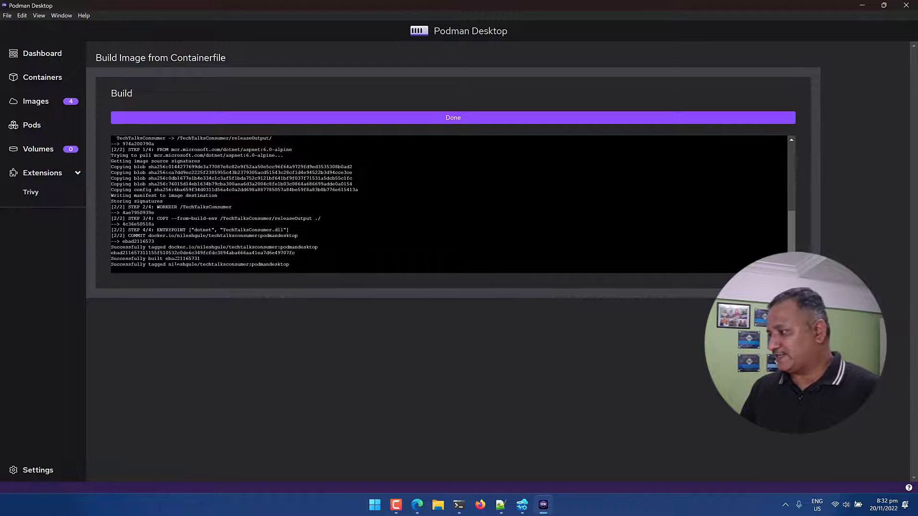
drag(169, 264, 295, 265)
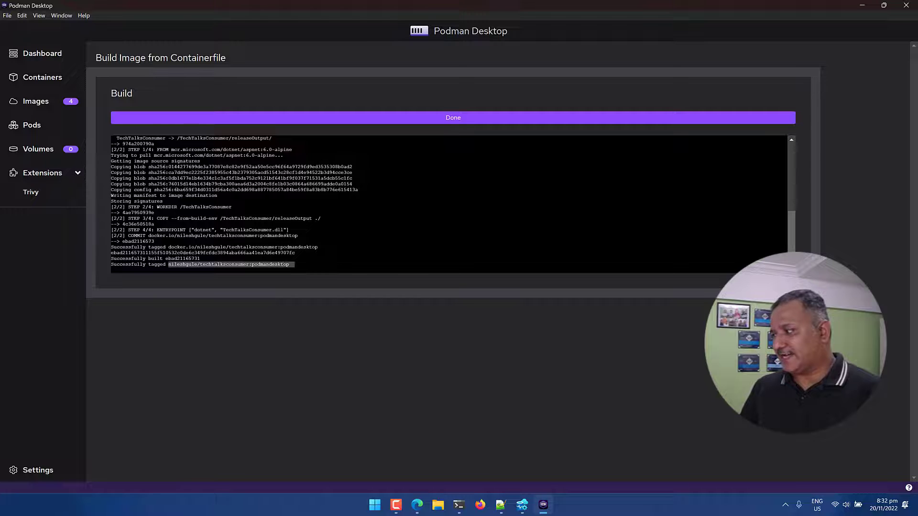
Push the techtalksconsumer image with the podmandesktop tag to docker.io from the image list, and finish the push dialog.
click(36, 101)
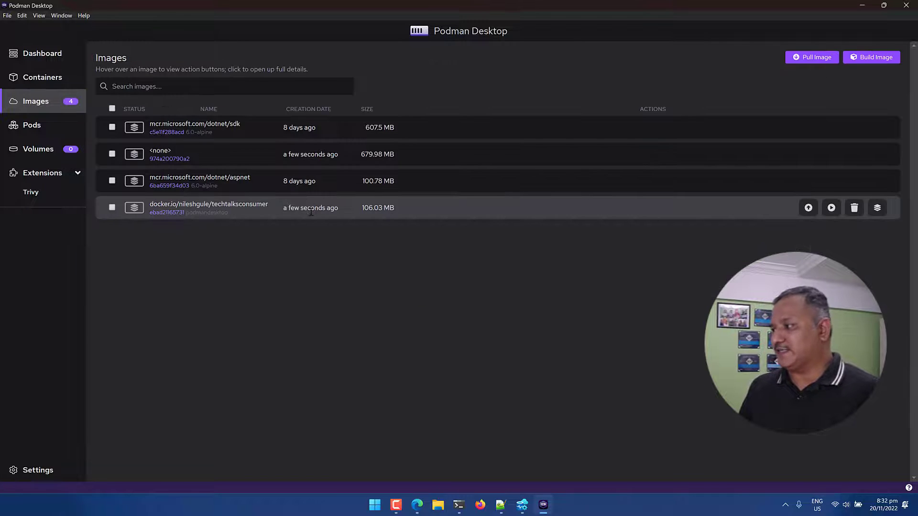
mouse_move(154, 209)
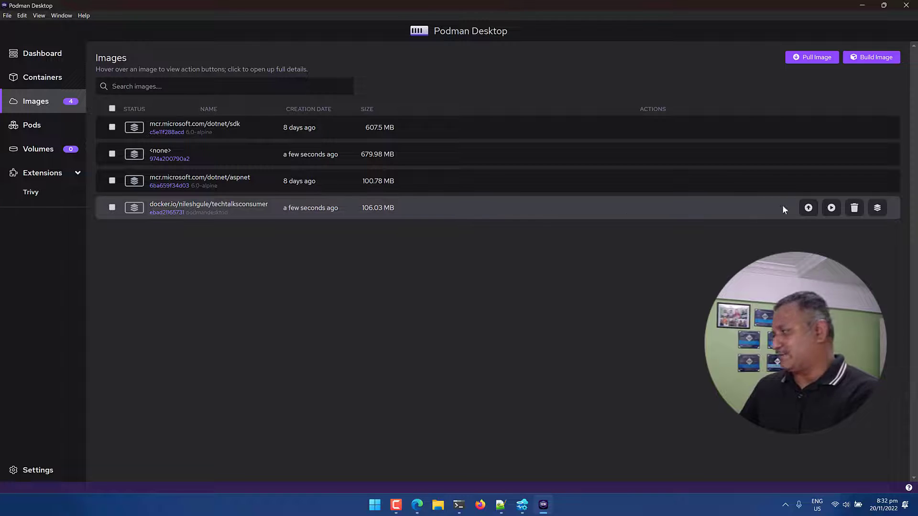
click(809, 209)
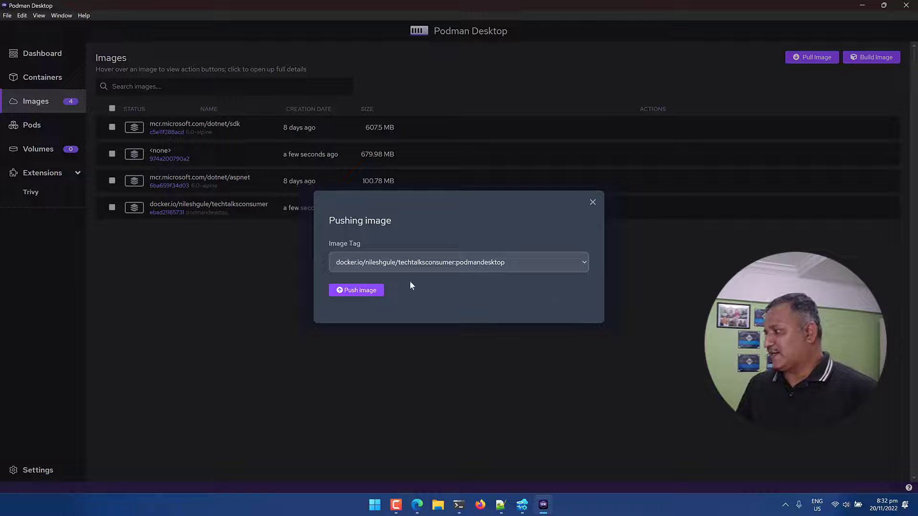
click(357, 293)
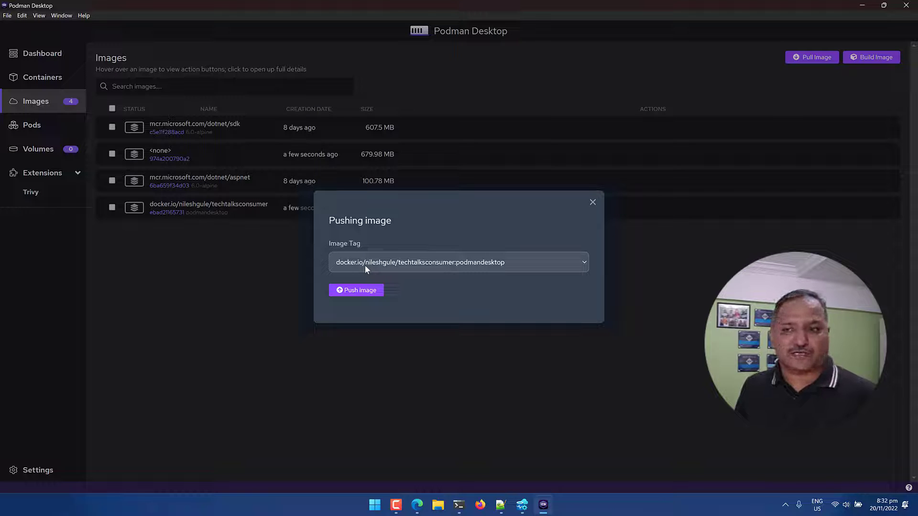
click(356, 291)
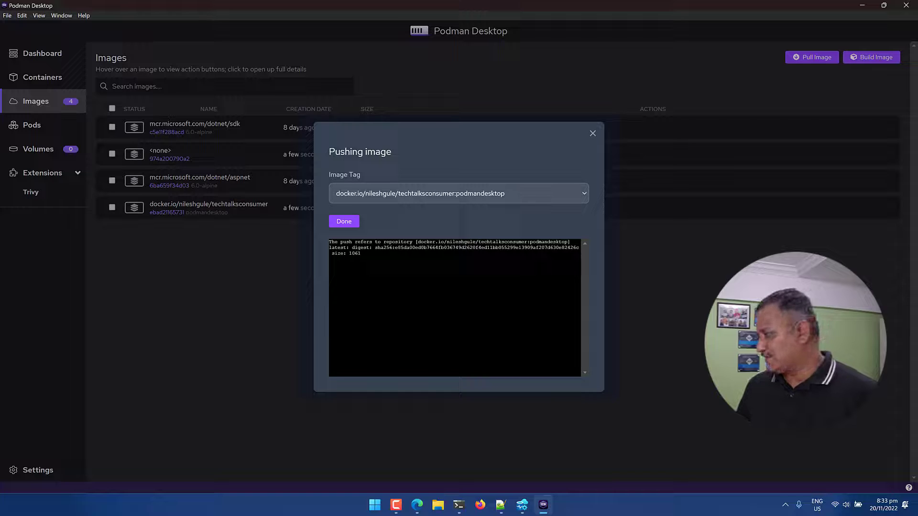
click(349, 223)
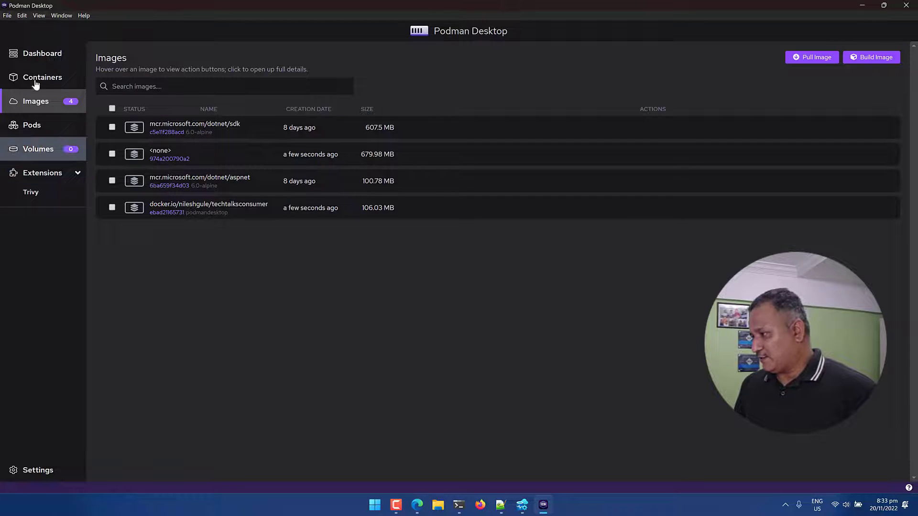
Open the registry settings to review the configured docker.io login.
click(32, 473)
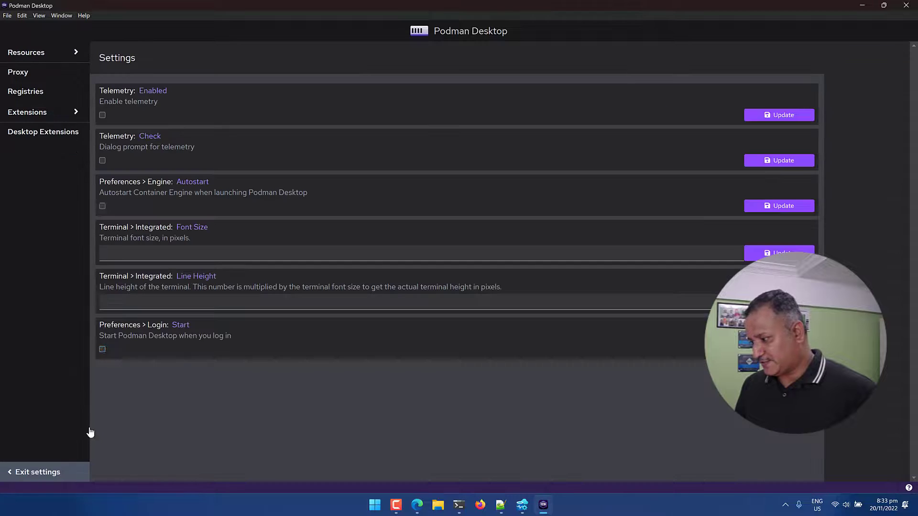
click(32, 91)
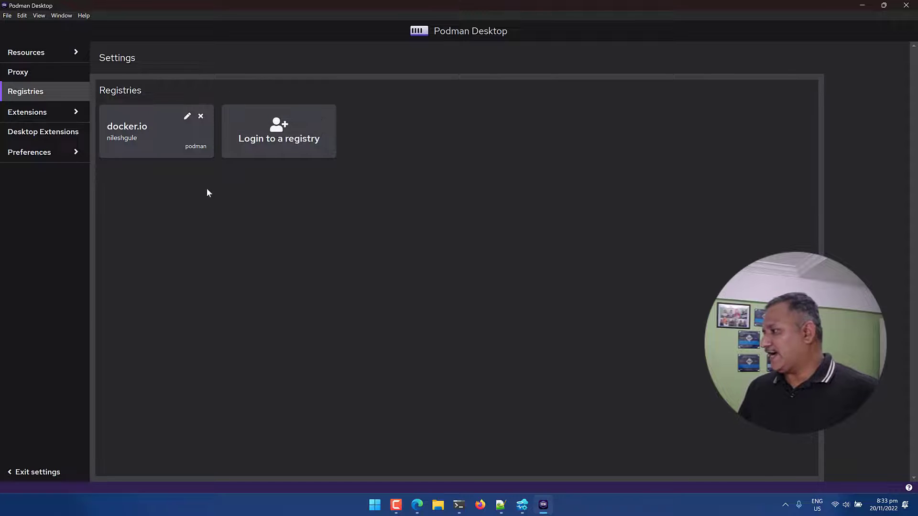
Review the server URL, username and password fields for logging in to another registry, close the form unfilled, and return to the image list.
click(285, 127)
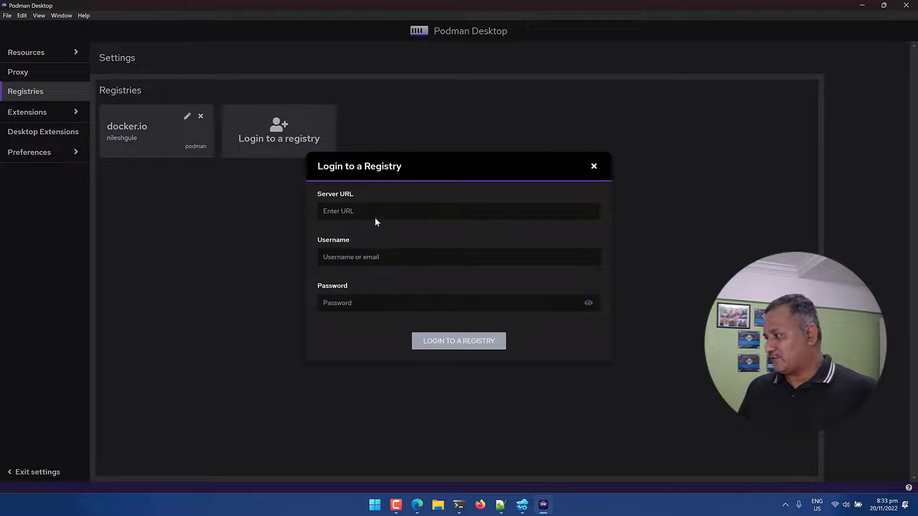
click(351, 261)
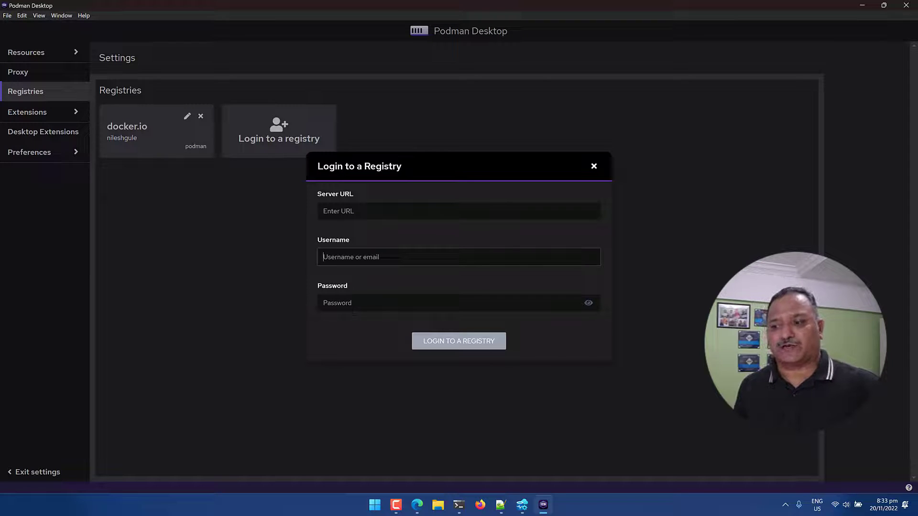
click(592, 168)
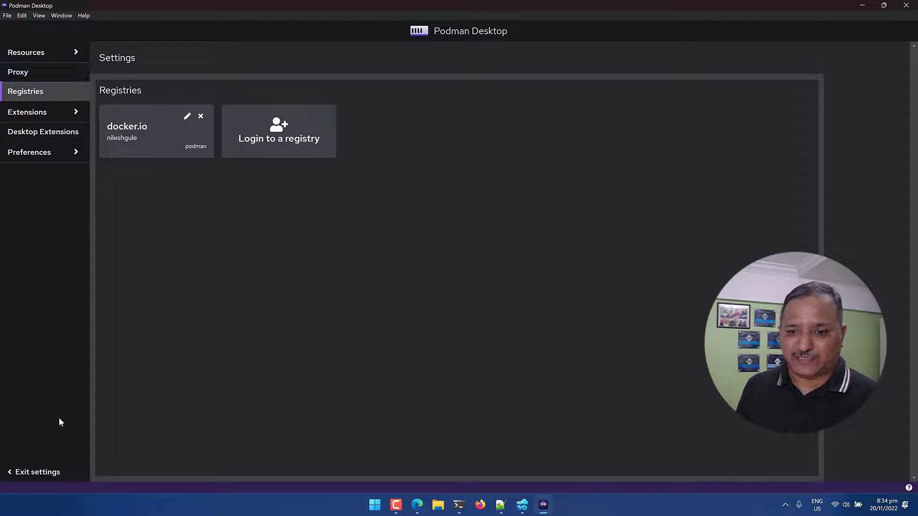
click(37, 473)
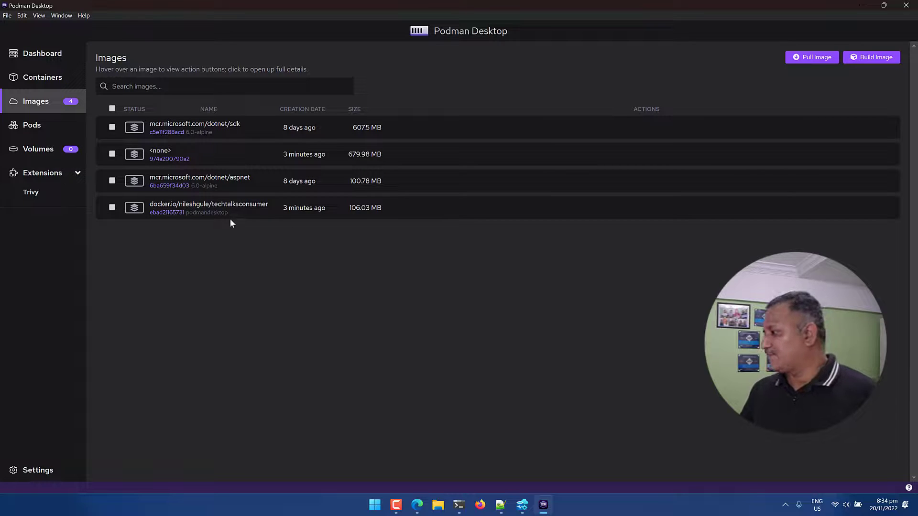
Switch from Podman Desktop to the techtalksconsumer repository page on Docker Hub in the Edge browser.
mouse_move(230, 211)
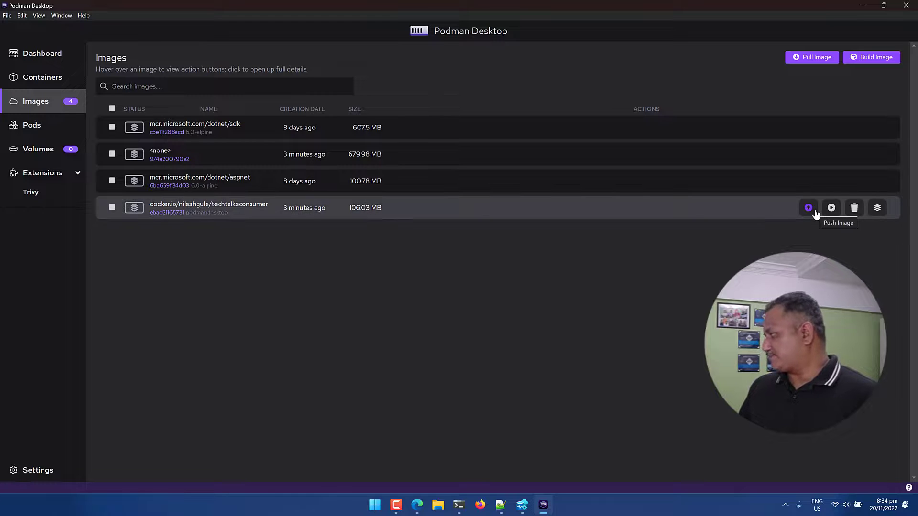
key(alt+Tab)
key(Tab)
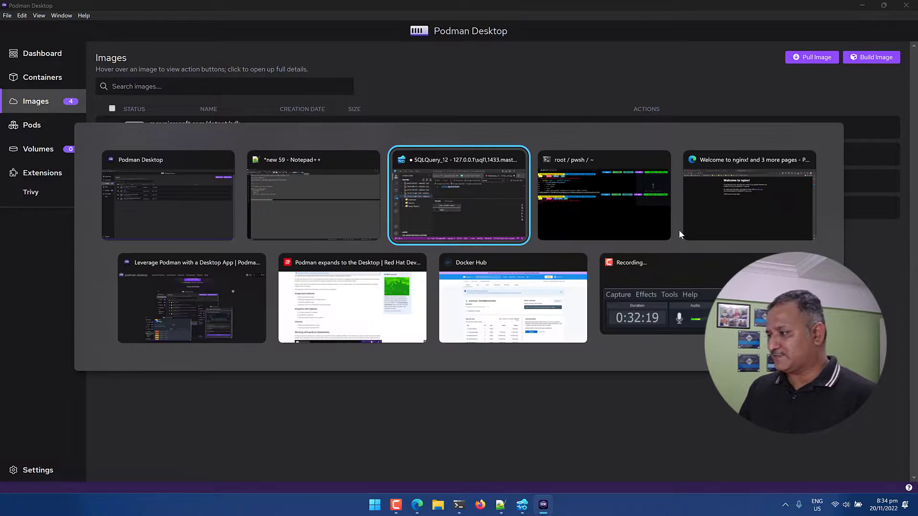
key(Tab)
key(Tab)
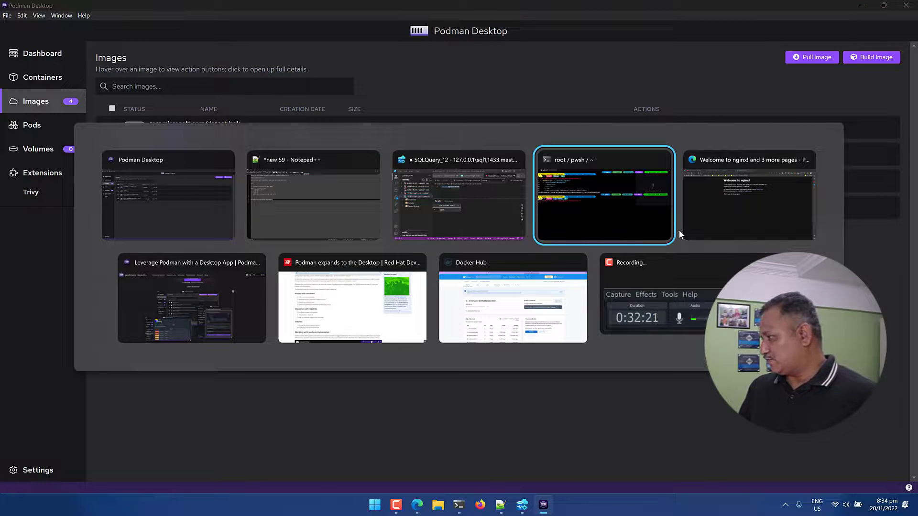
key(Tab)
key(Tab)
key(Tab)
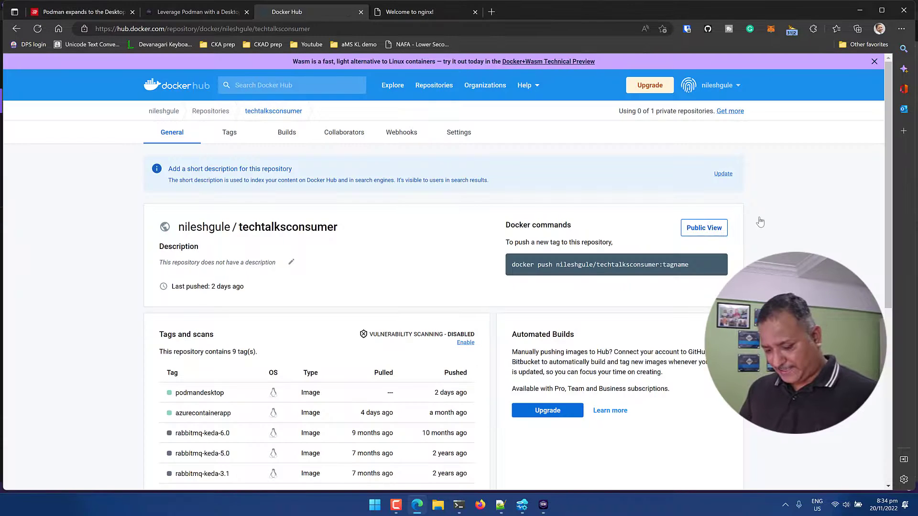
Refresh the repository page and highlight the pushed time of the podmandesktop tag to check the upload.
key(F5)
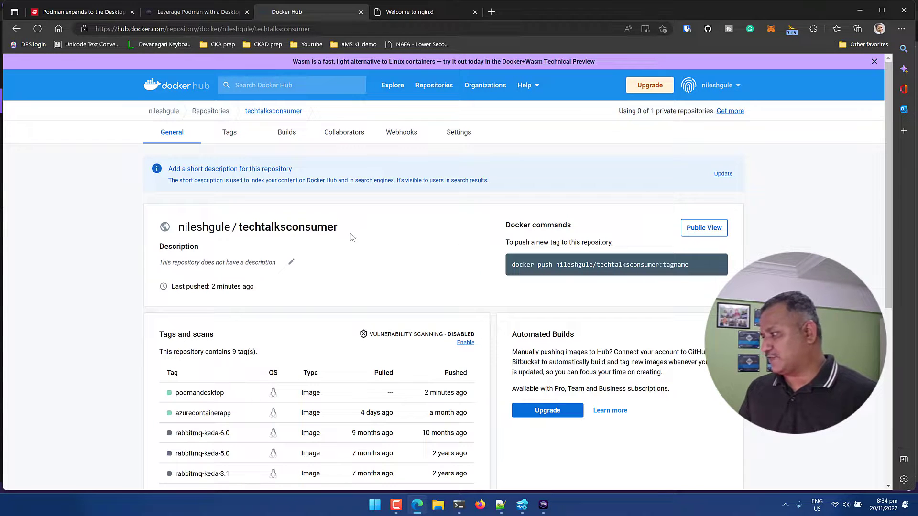
scroll(343, 229, down, 1)
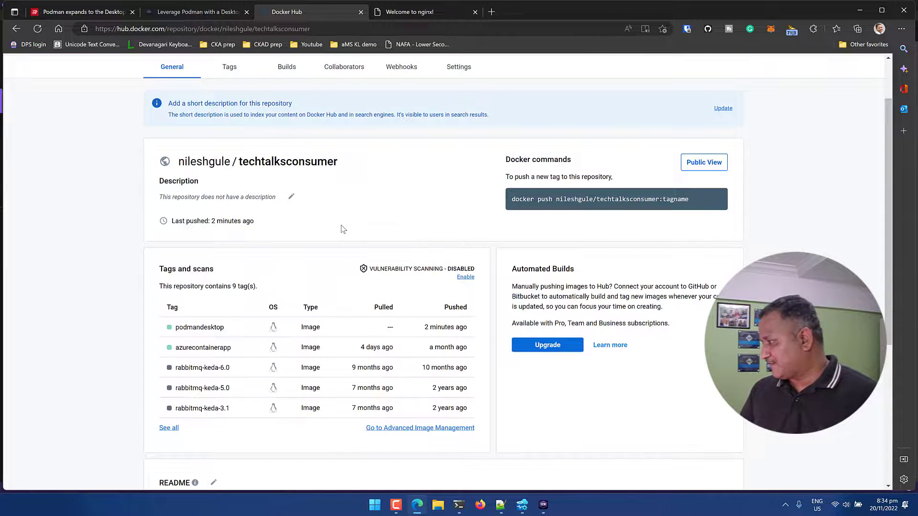
scroll(344, 229, down, 1)
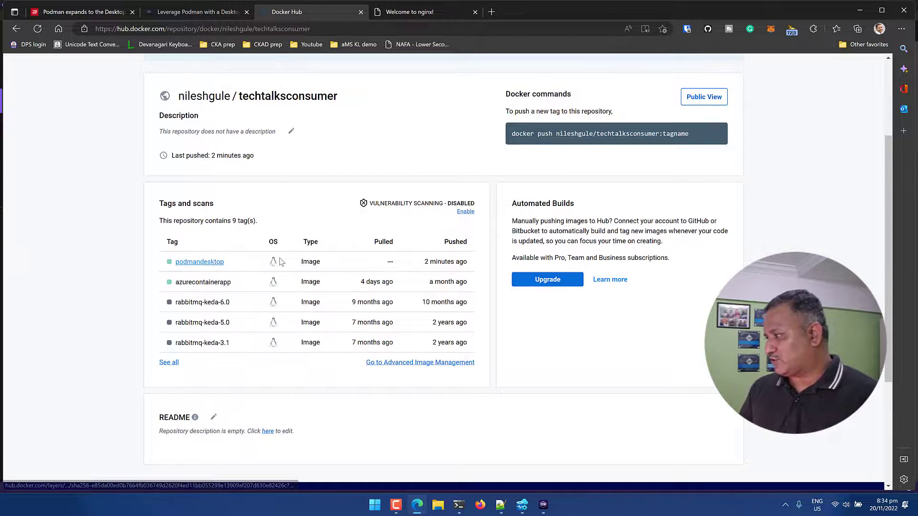
mouse_move(426, 262)
triple_click(461, 262)
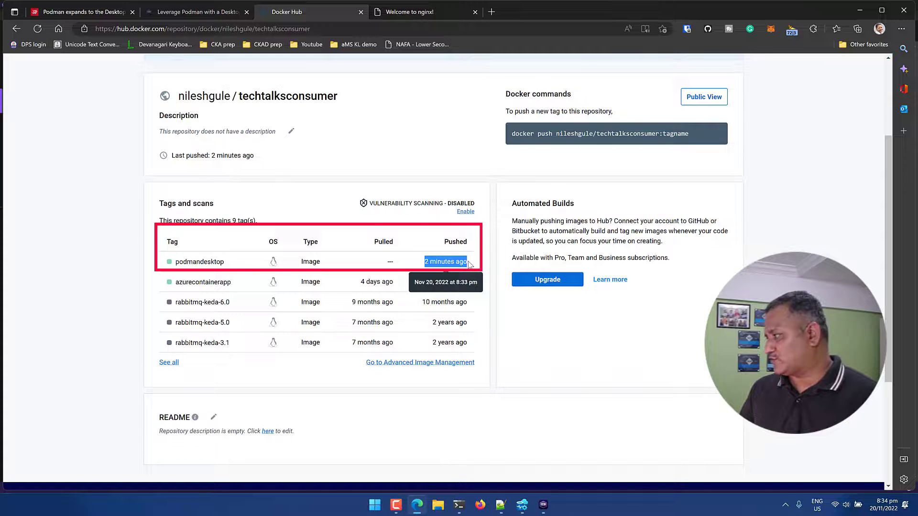